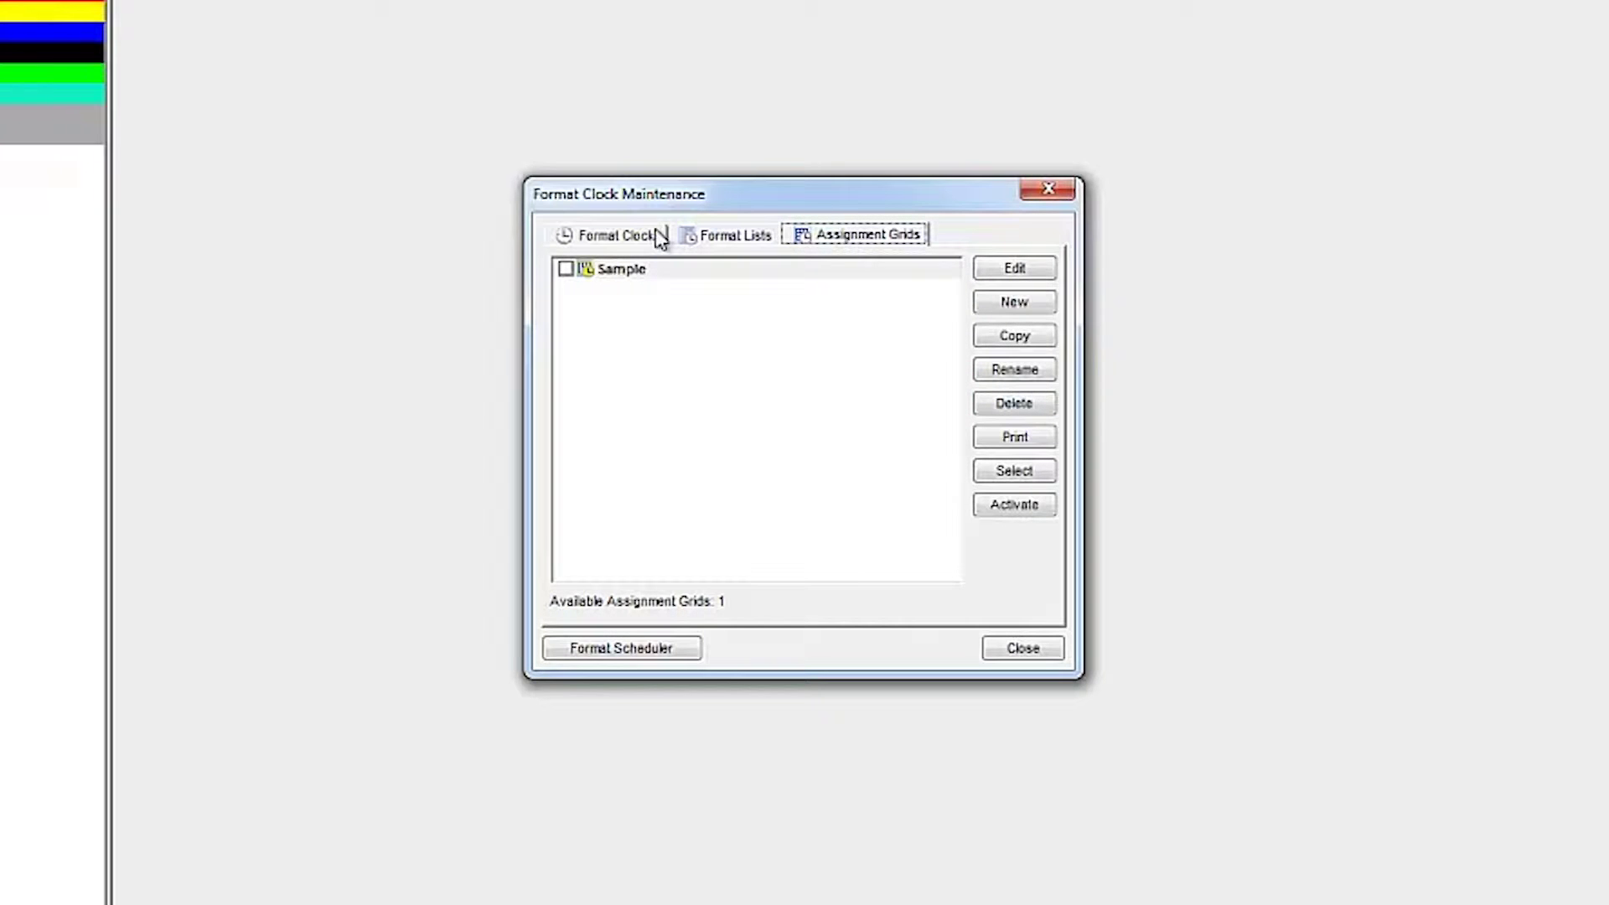
Create a new format clock with the ID XA and the description Test Clock
click(634, 239)
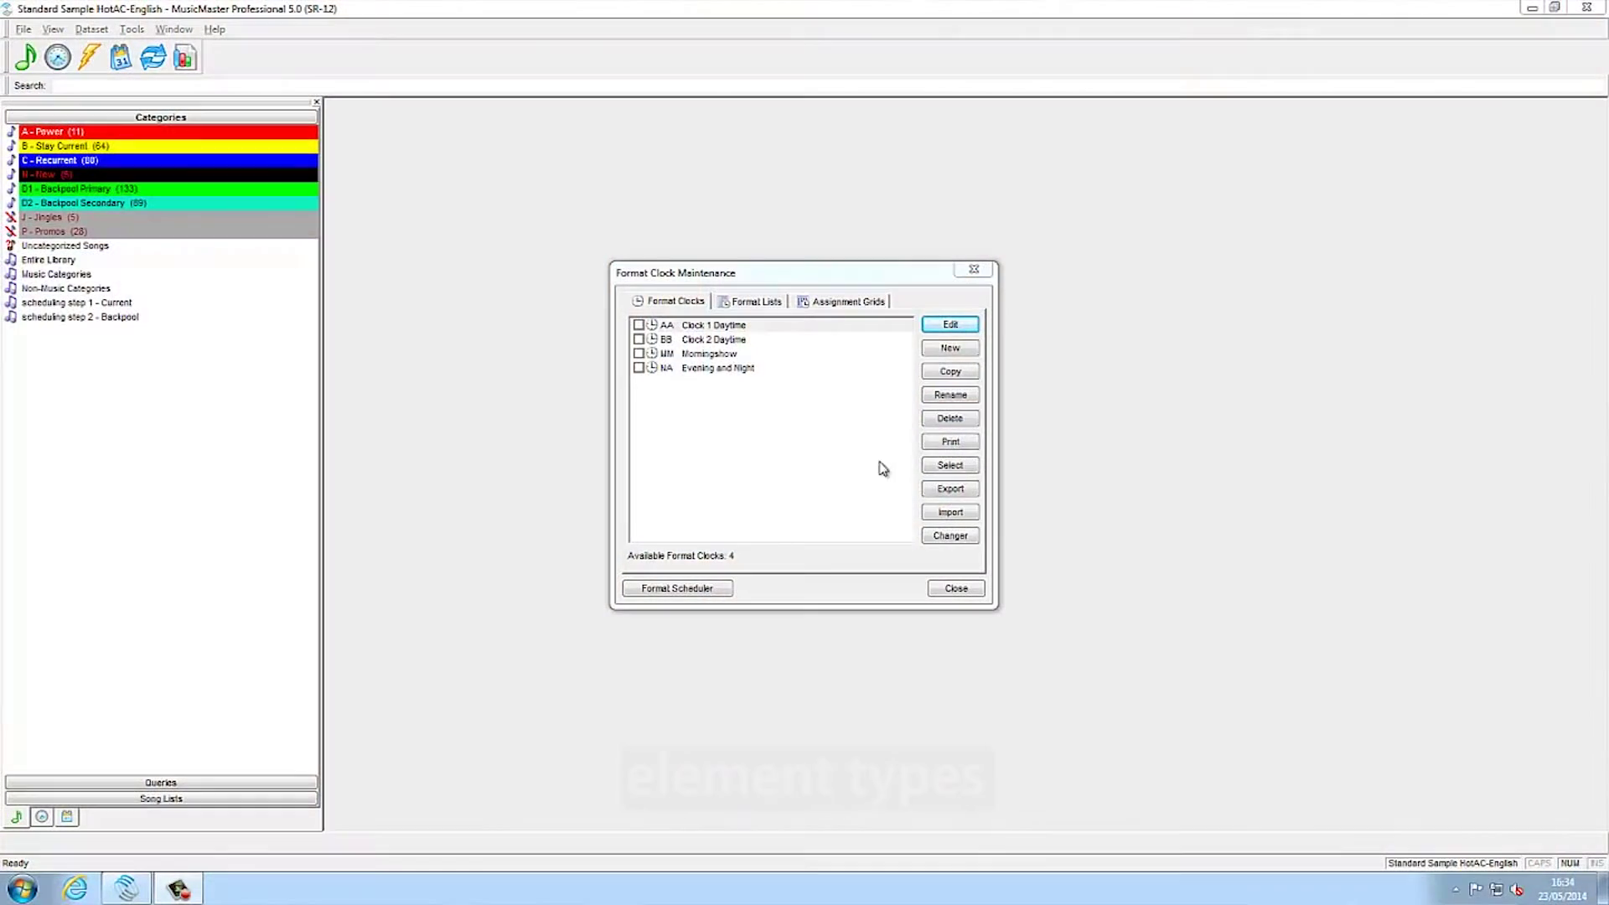
click(987, 334)
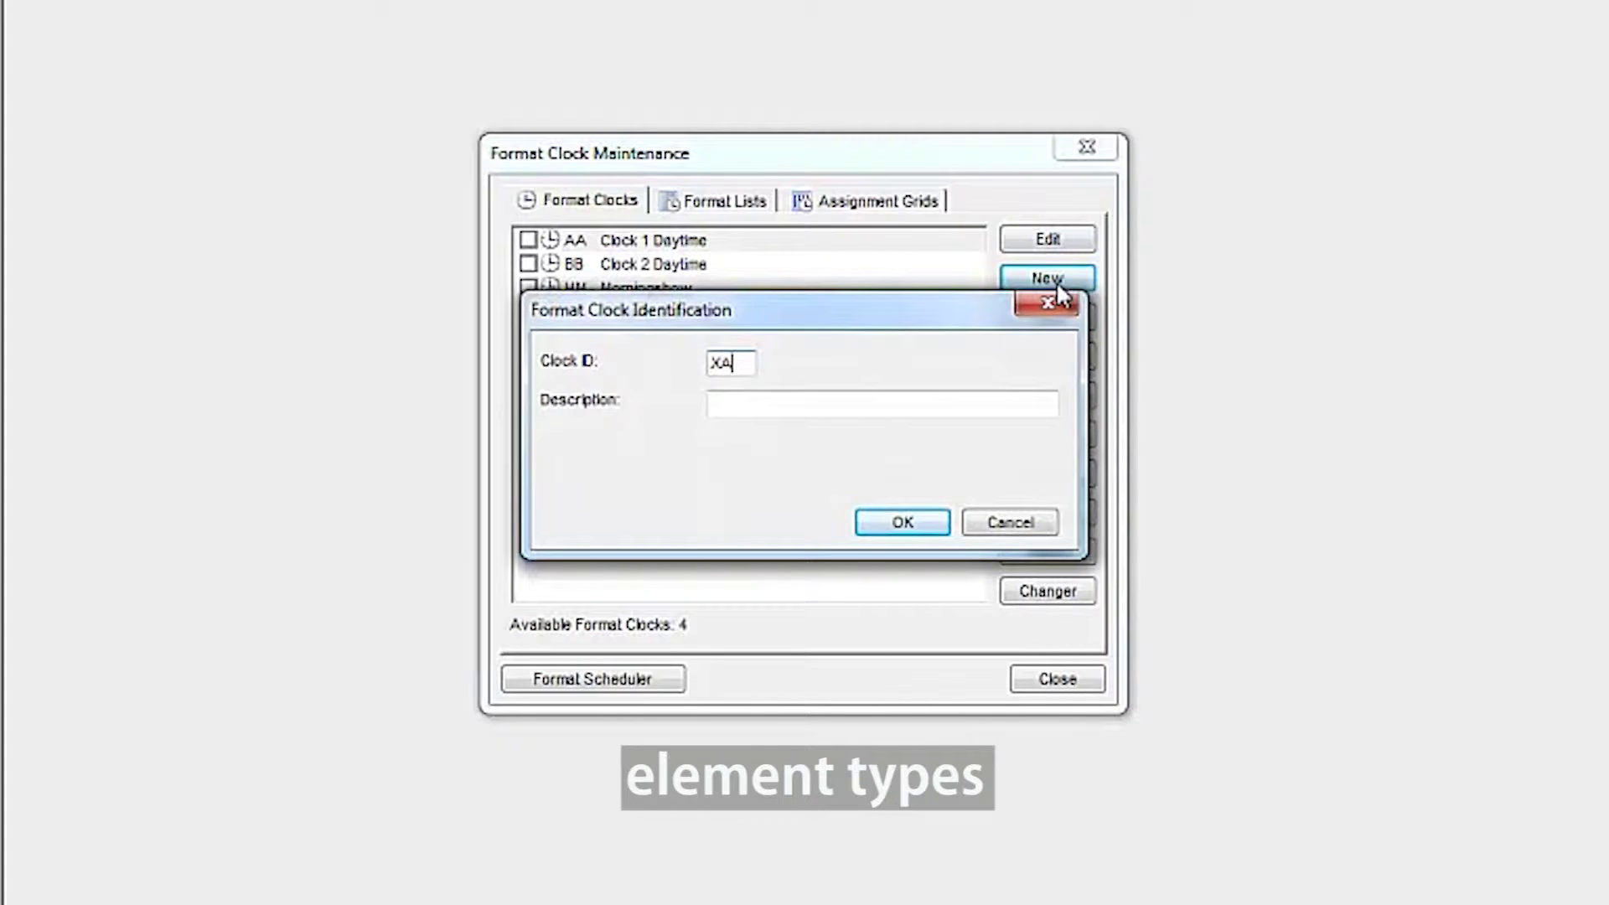
key(Tab)
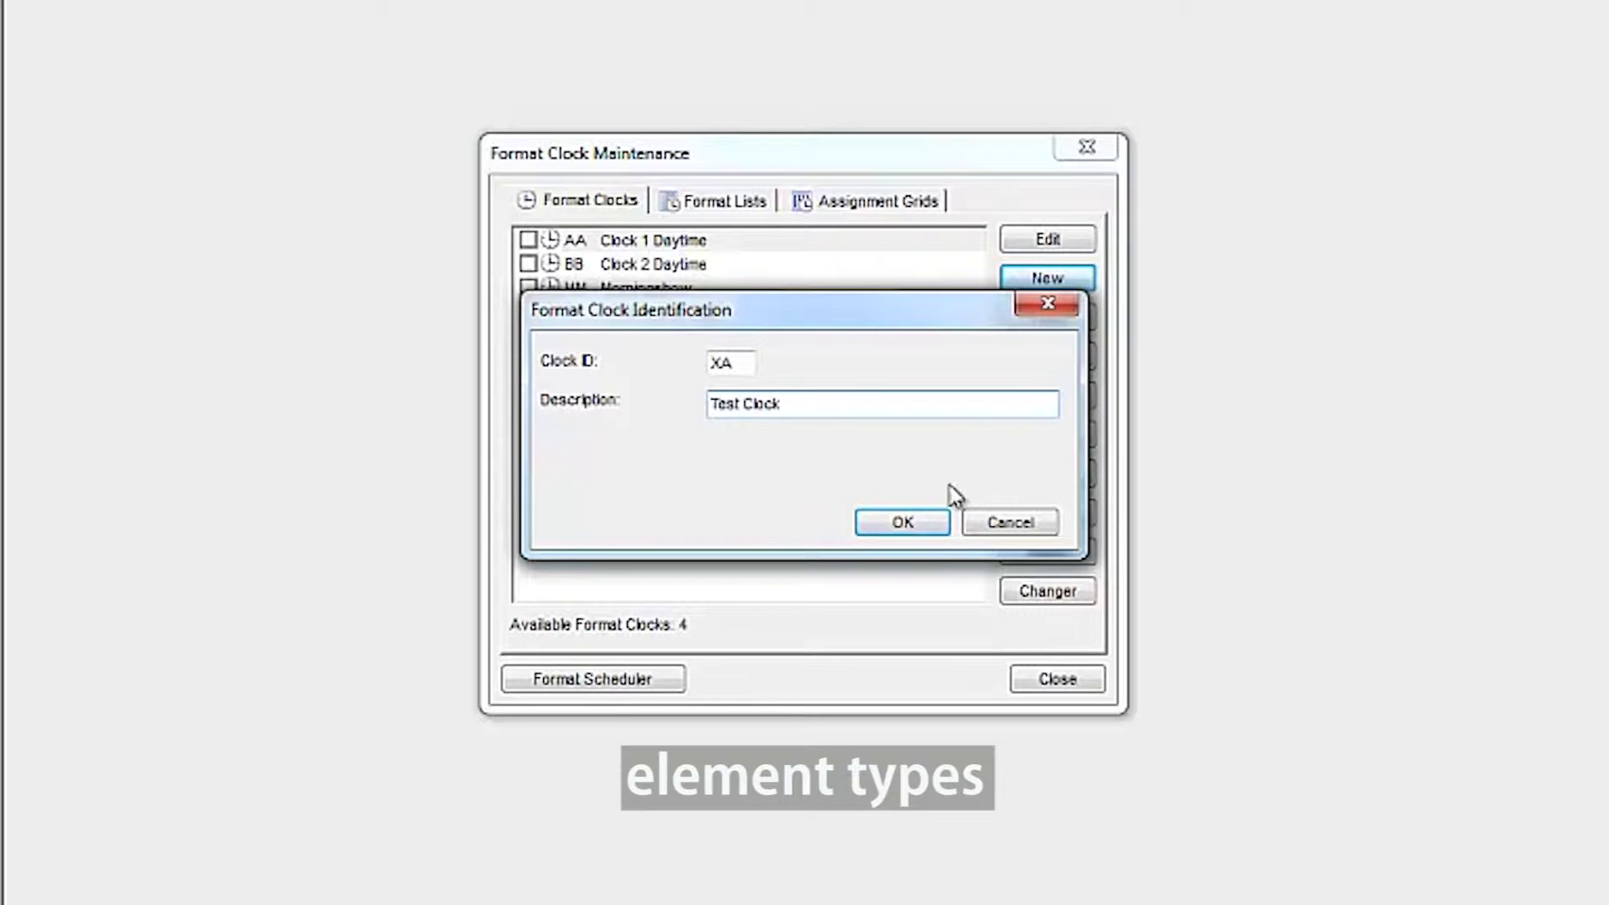
click(910, 523)
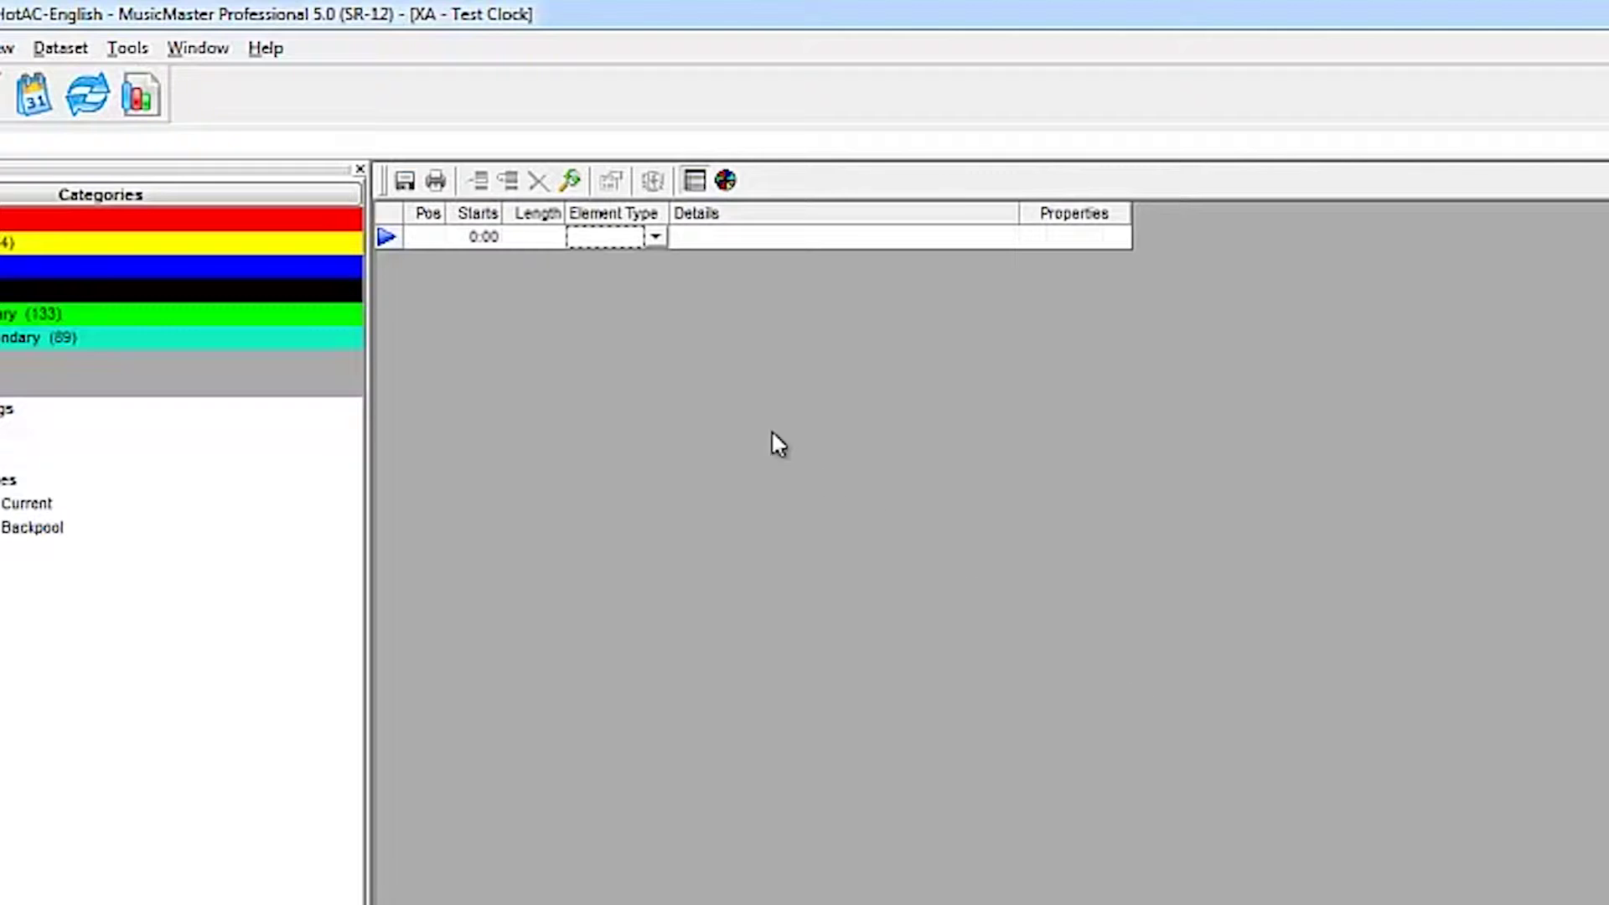
Add a Lognote element with the description News as the clock's first position
click(656, 238)
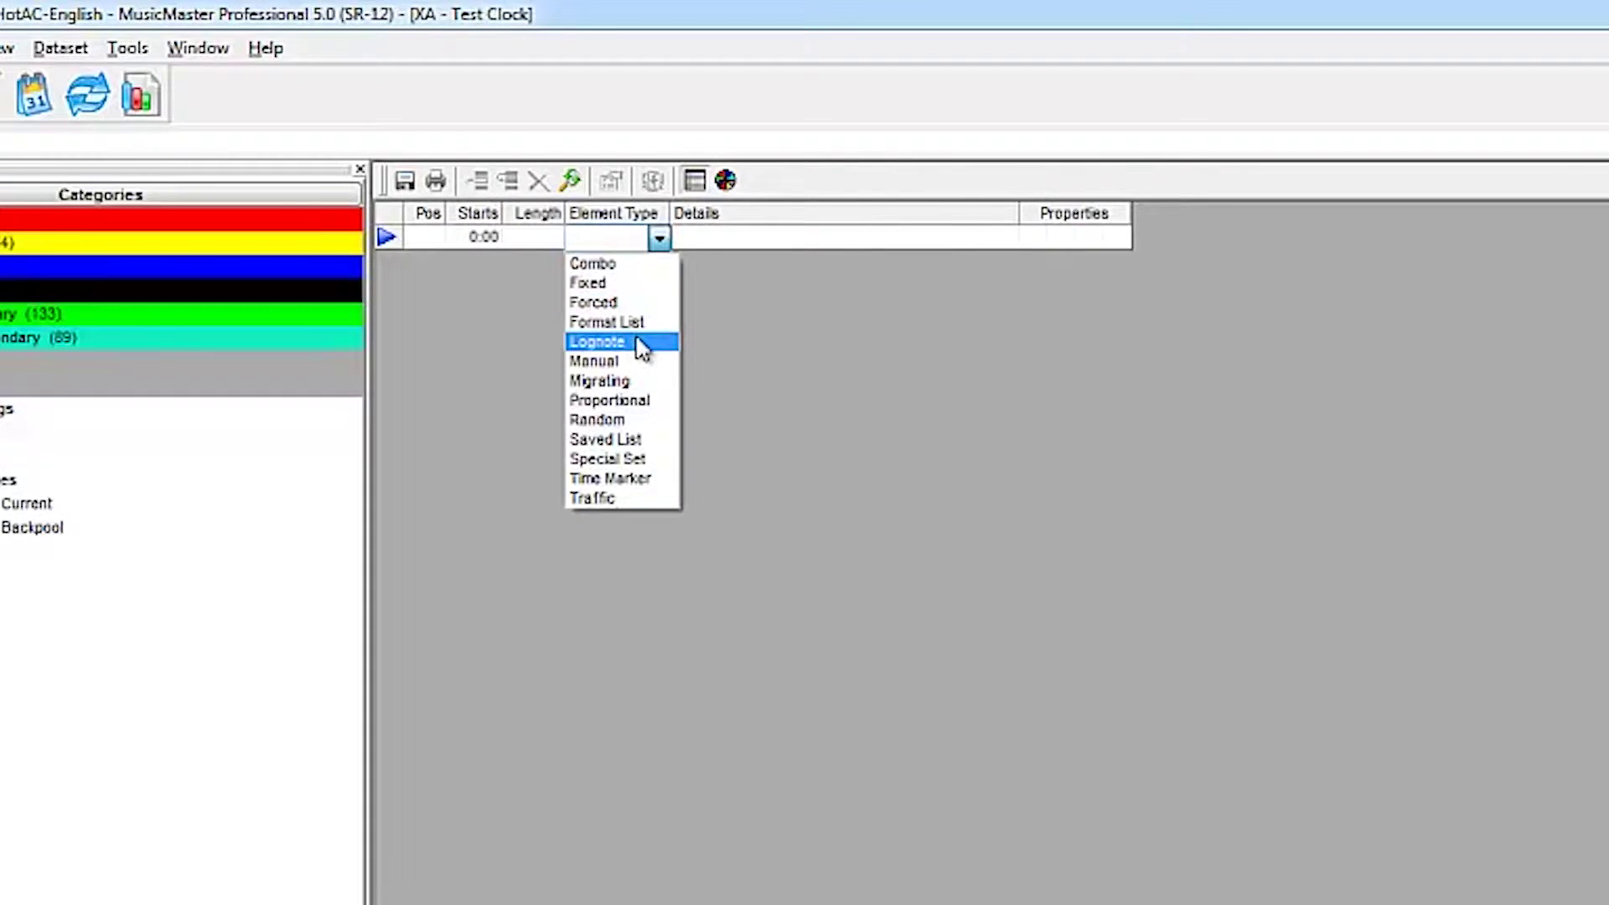
click(641, 342)
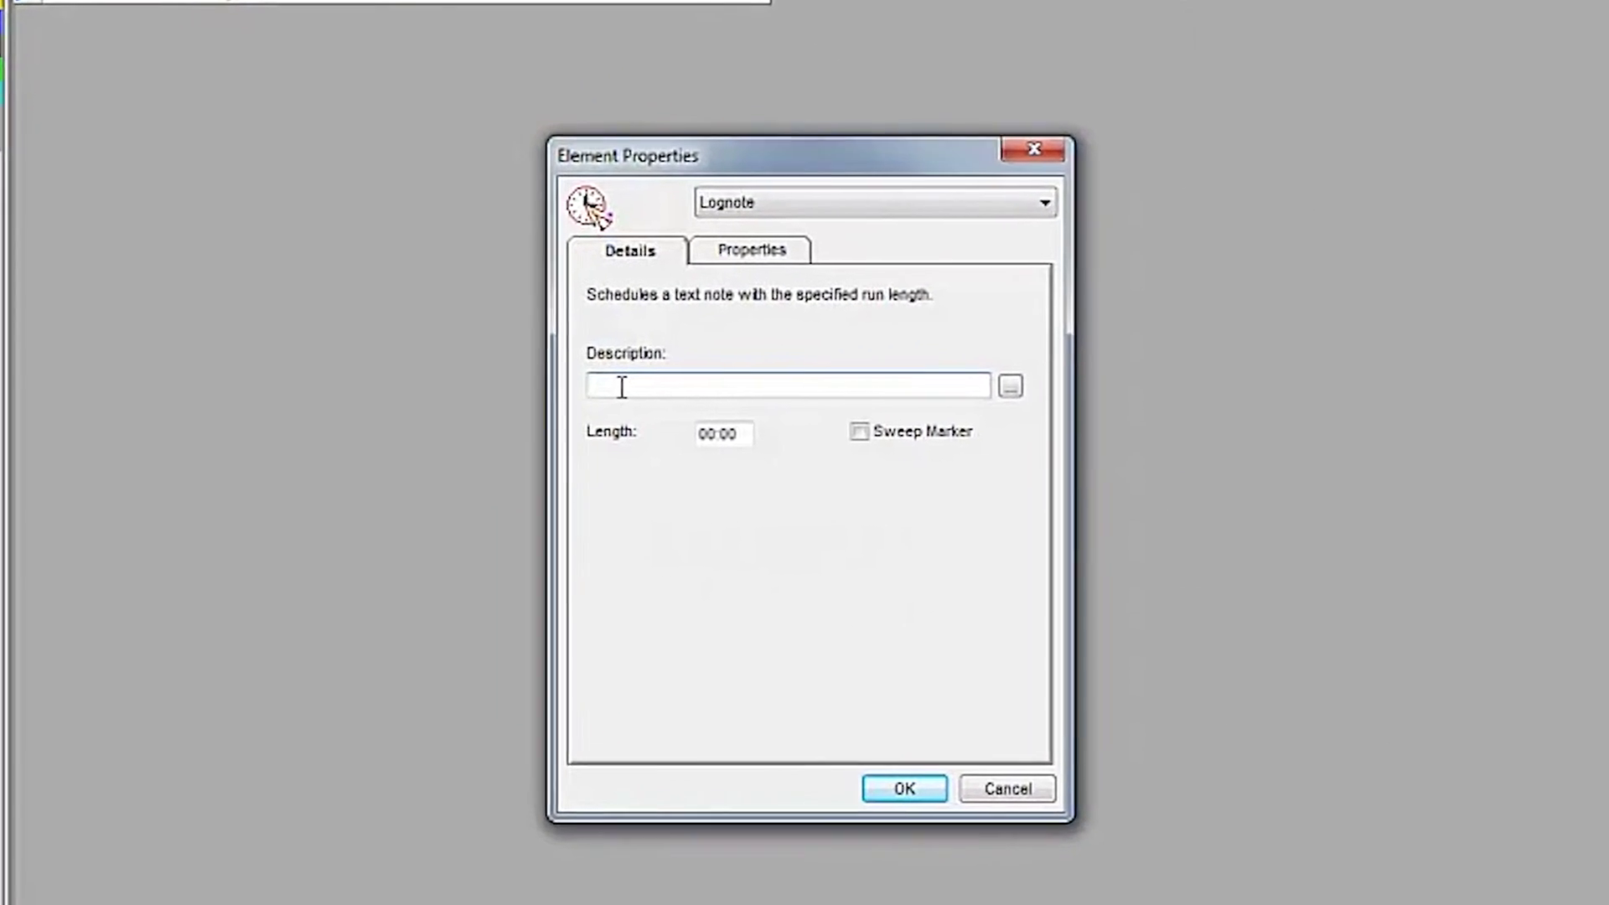
text(News)
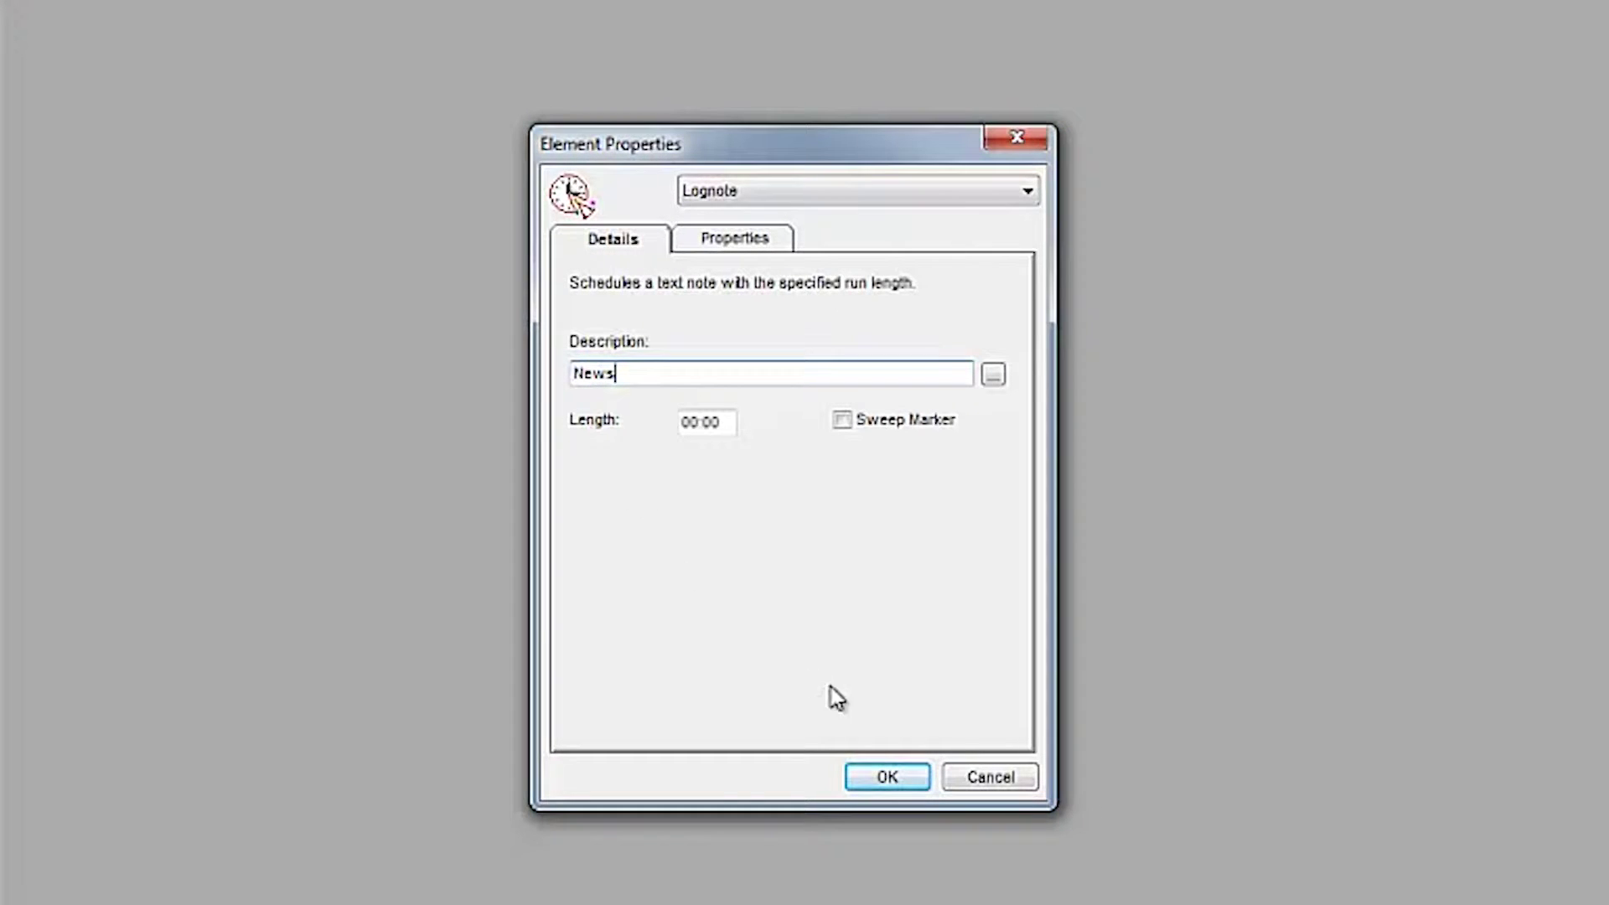
click(884, 775)
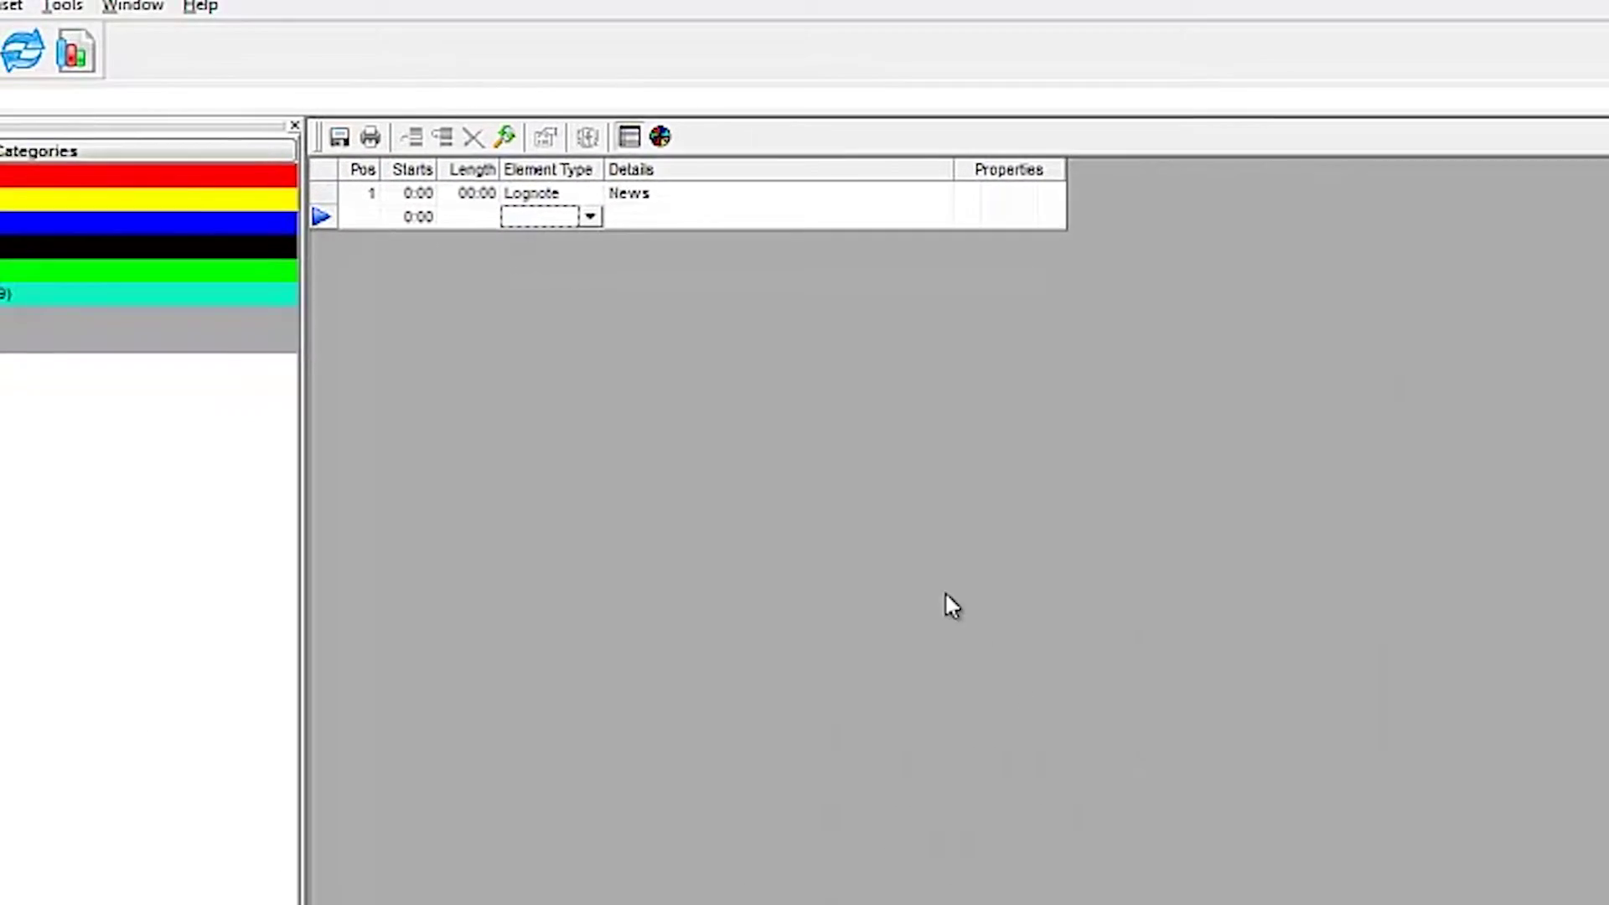
Add a Fixed element that schedules a song from category C - Recurrent
click(656, 263)
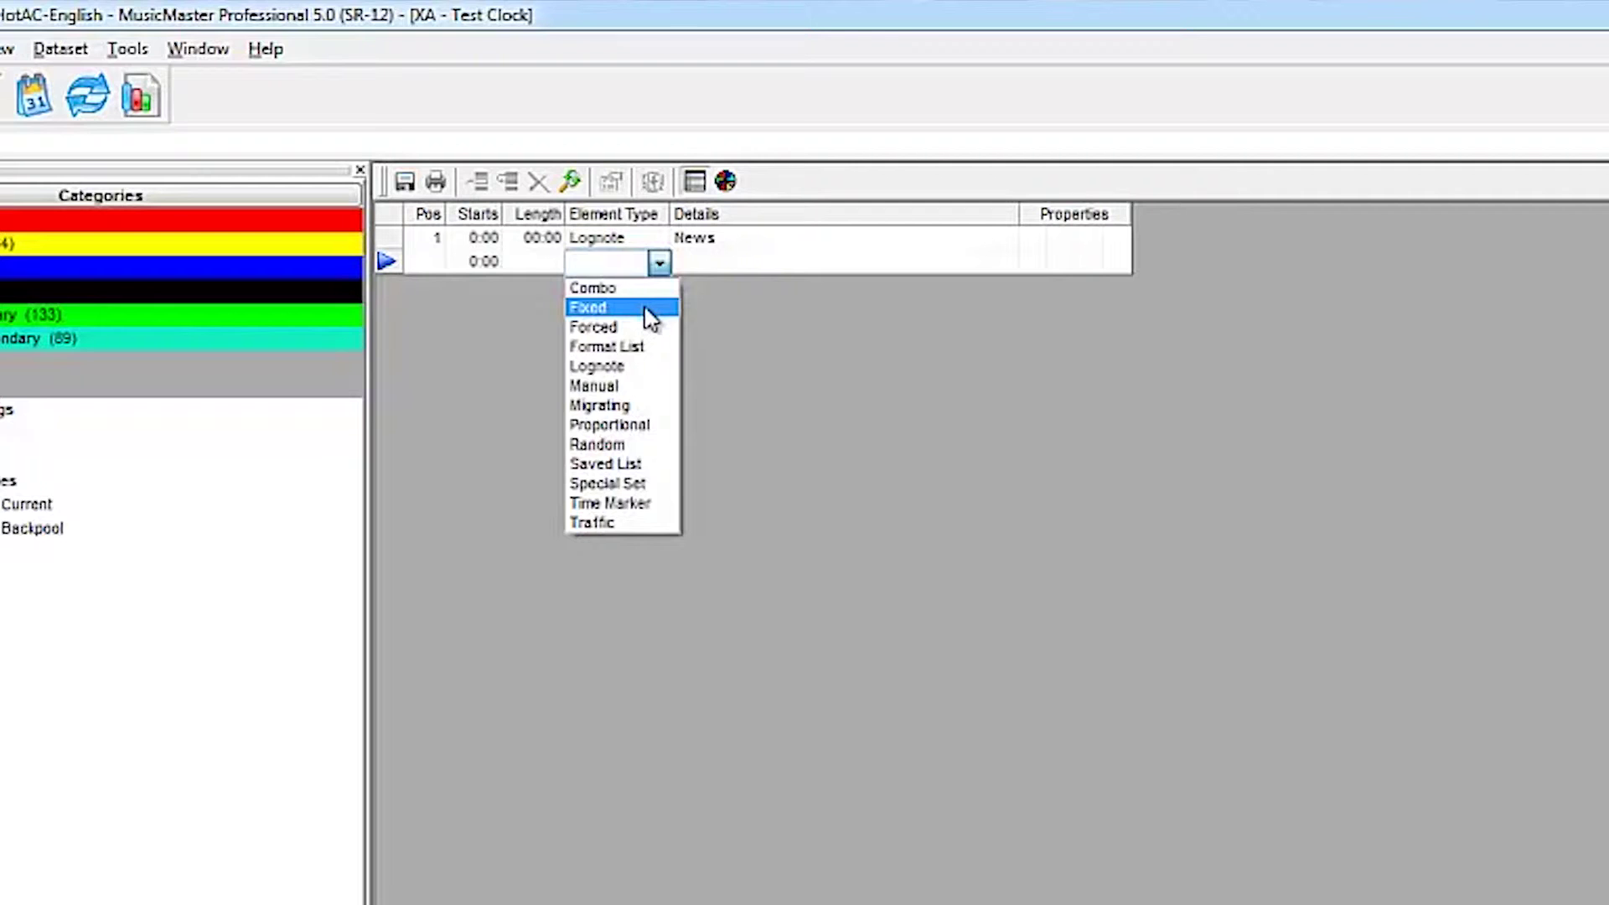
click(646, 307)
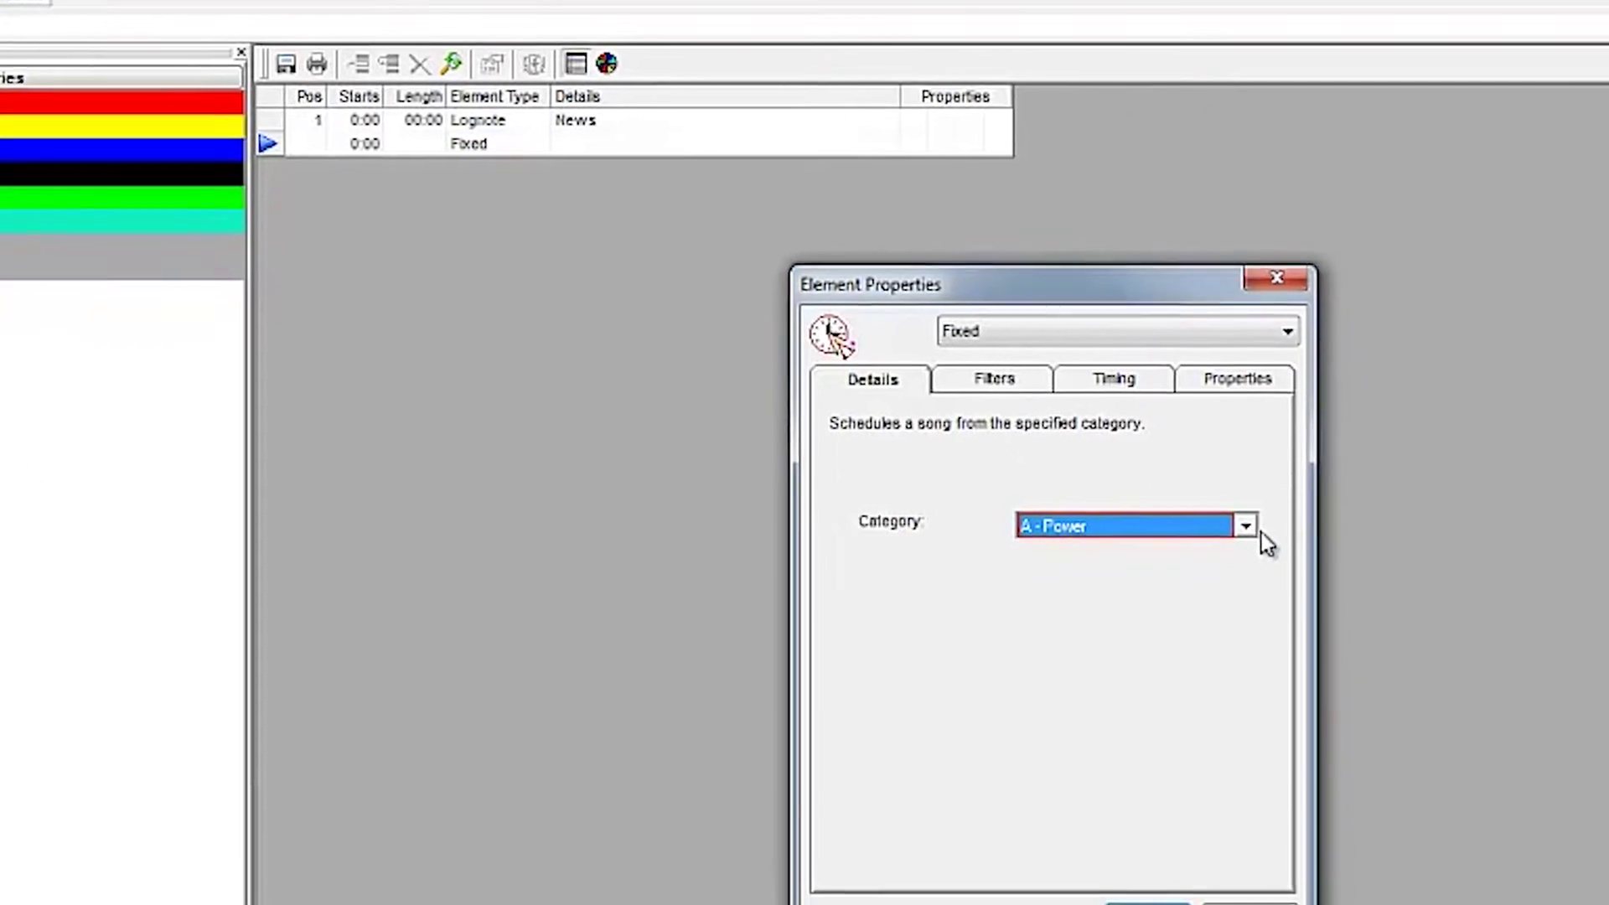
click(1366, 646)
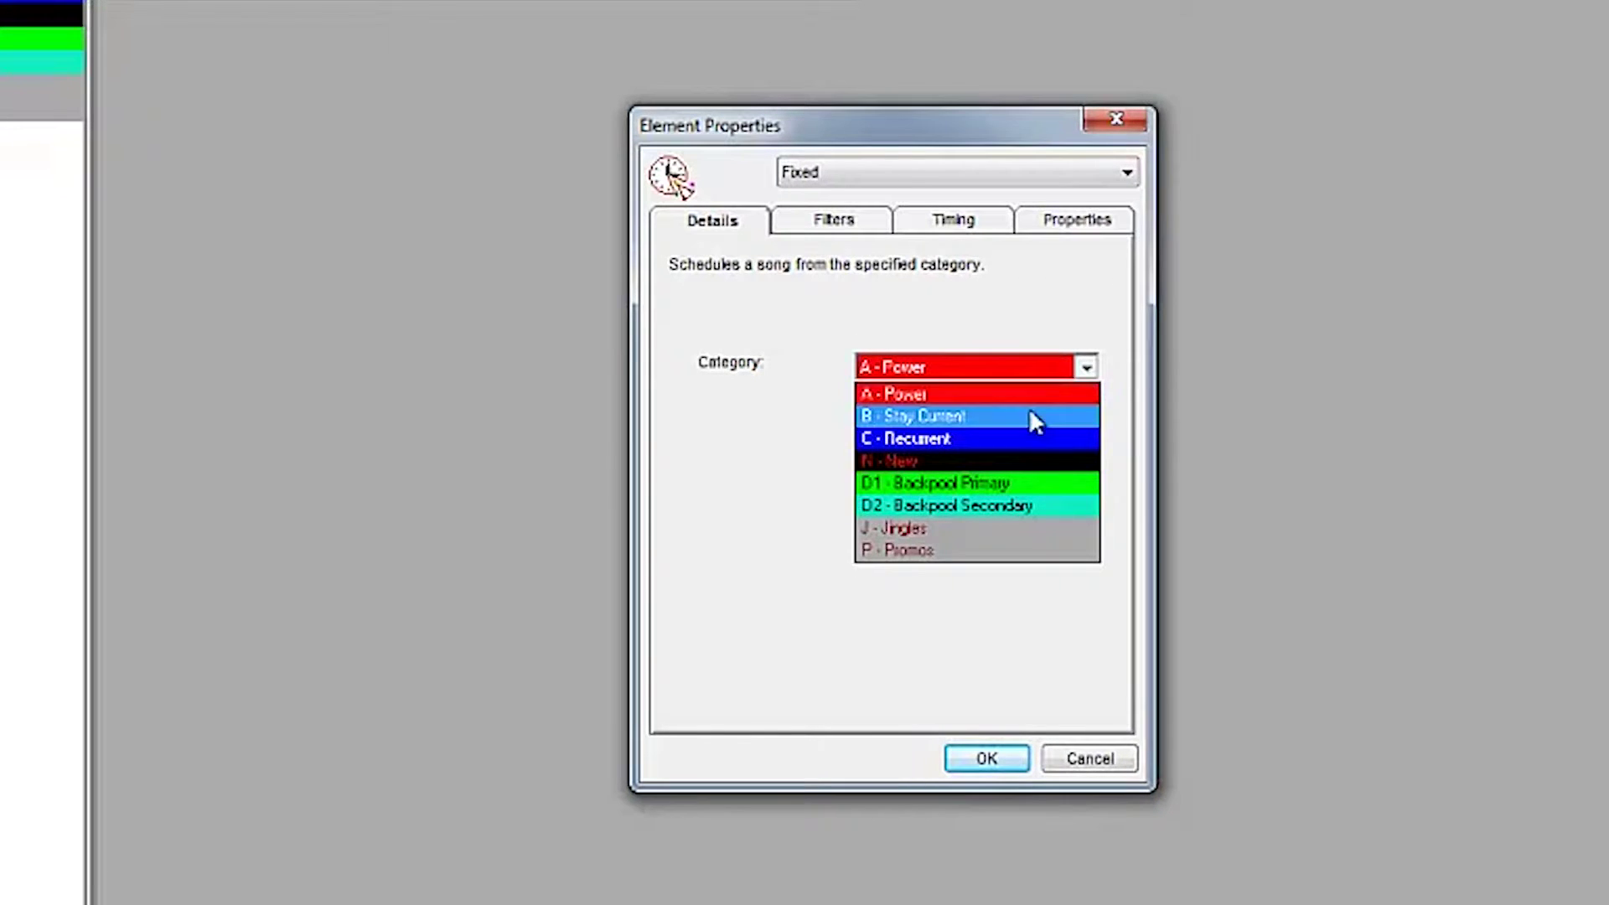
click(1050, 458)
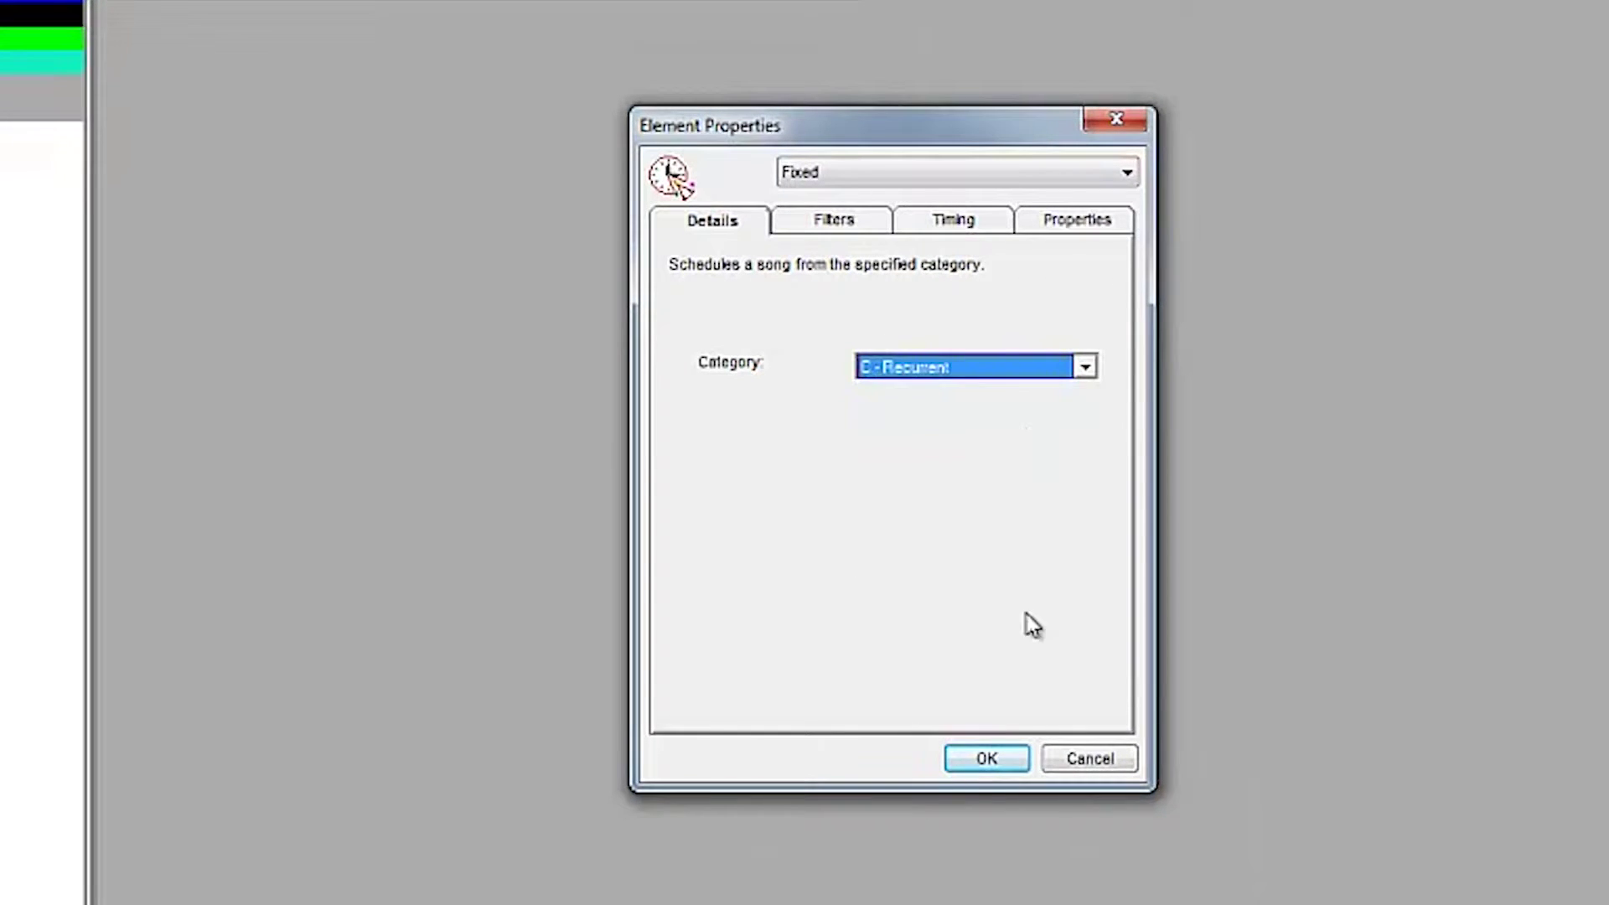
click(1006, 759)
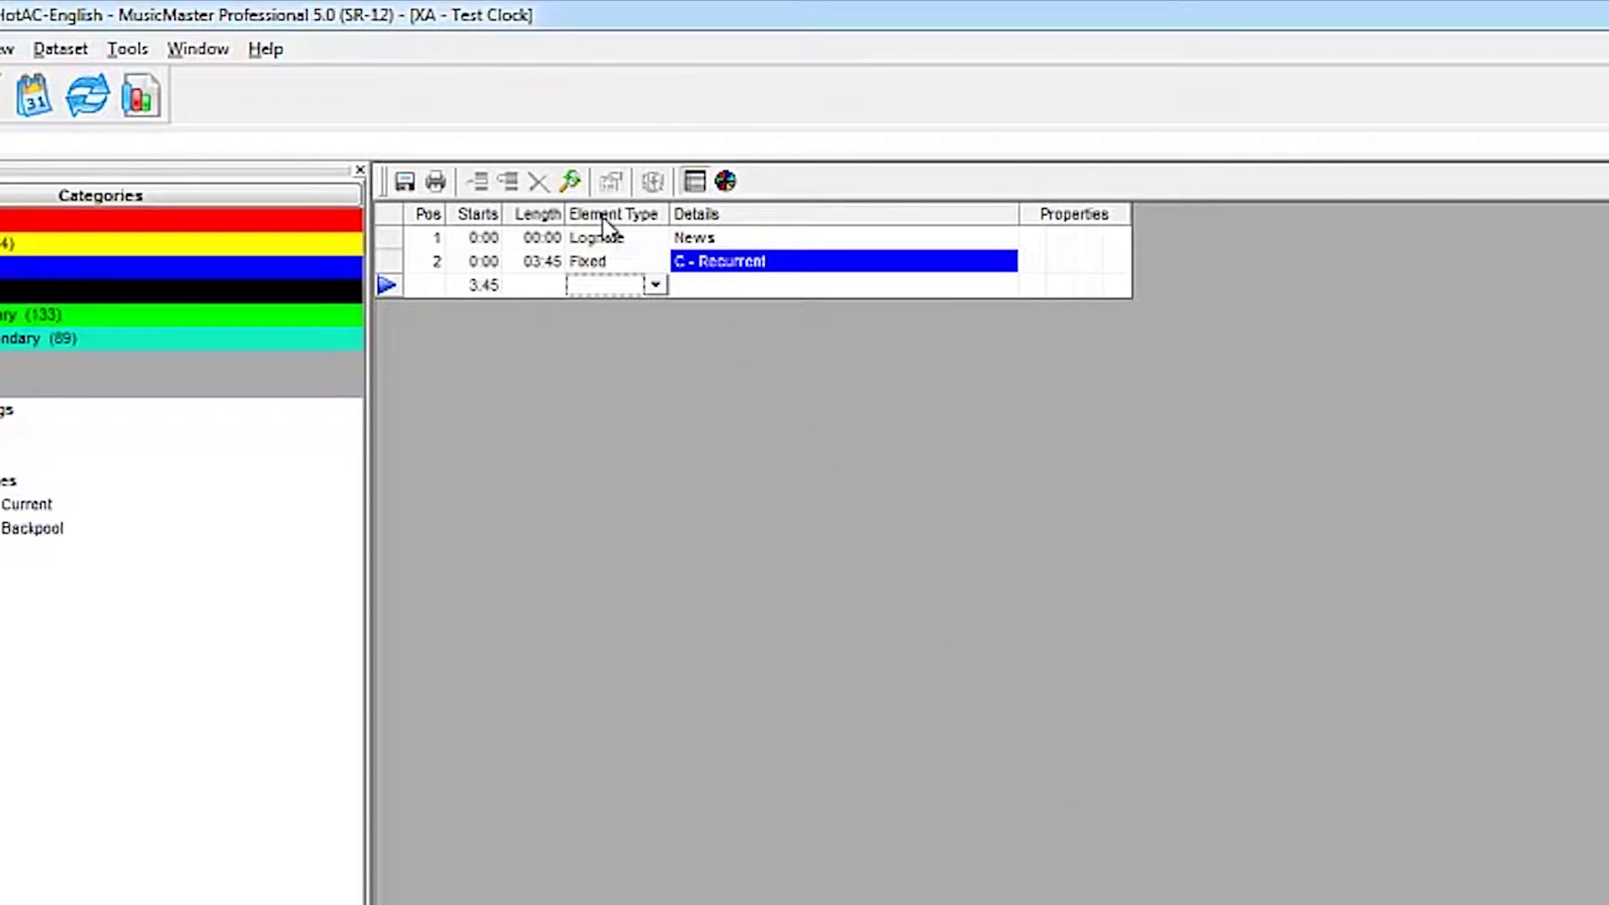
Add a Forced element for Event 01 / Promo Event, searching the library's Promos category for titles that contain Event
click(659, 286)
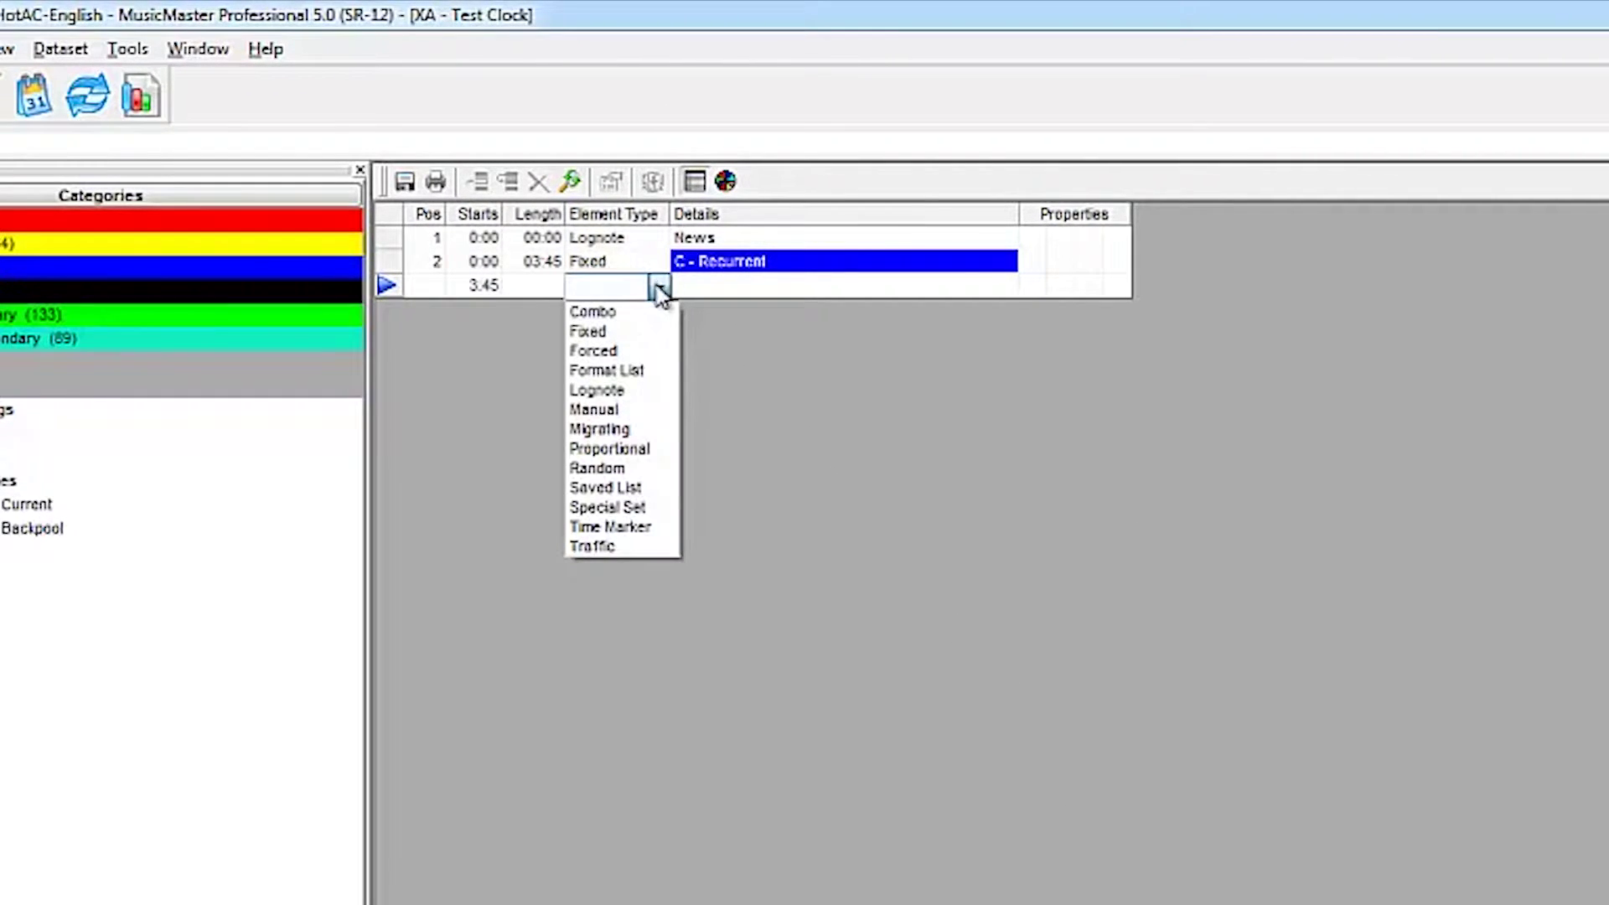
click(650, 352)
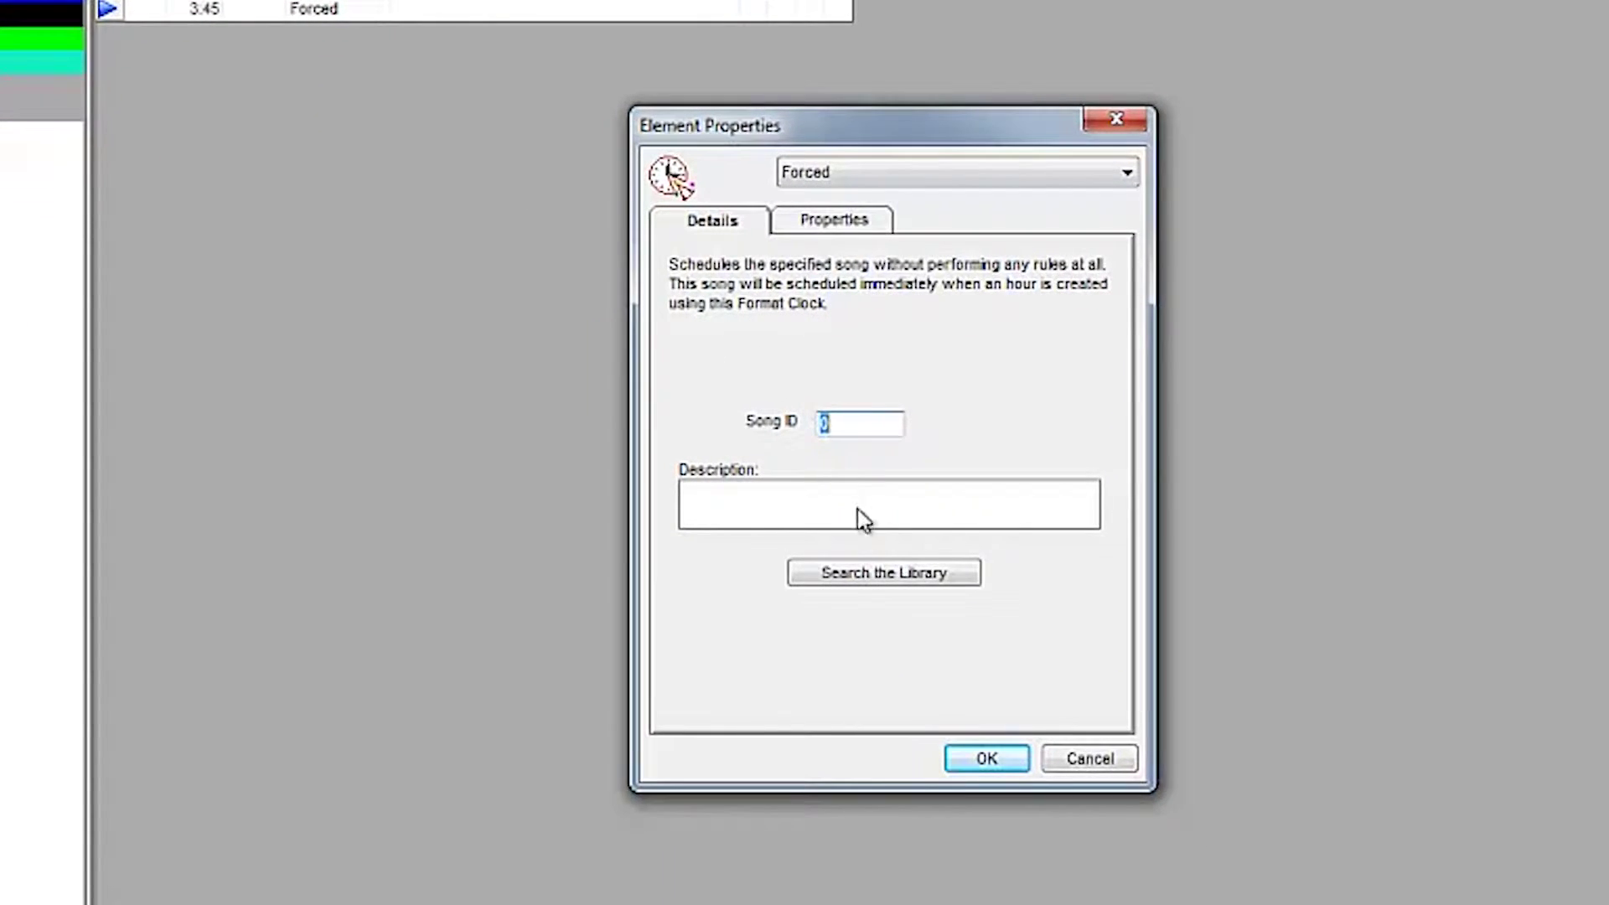
click(872, 578)
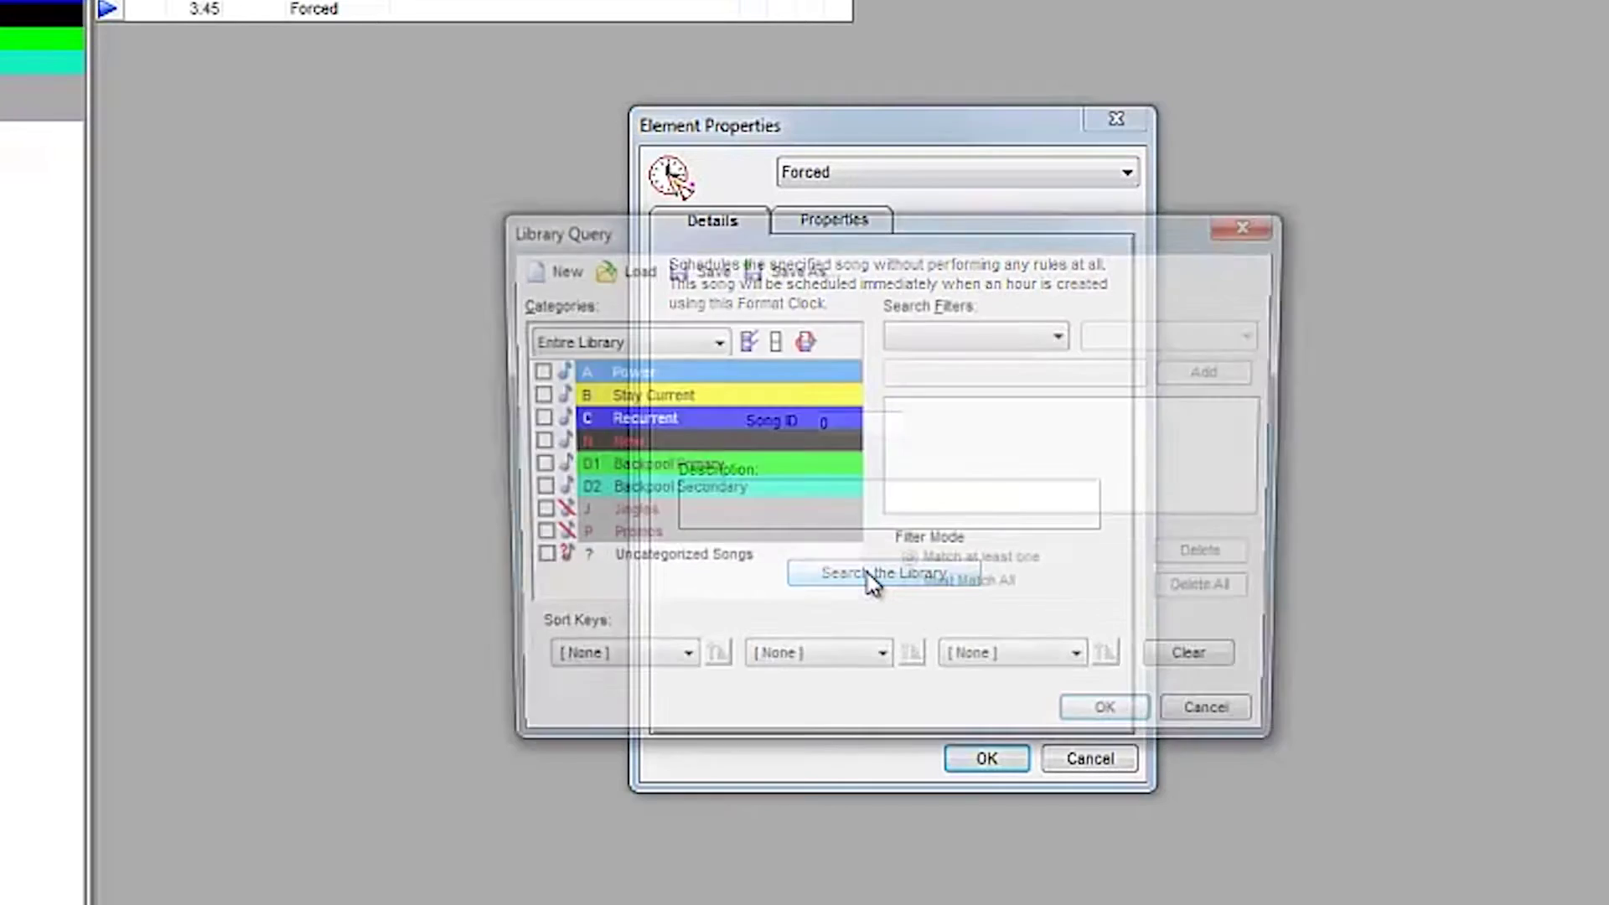
click(529, 538)
click(909, 336)
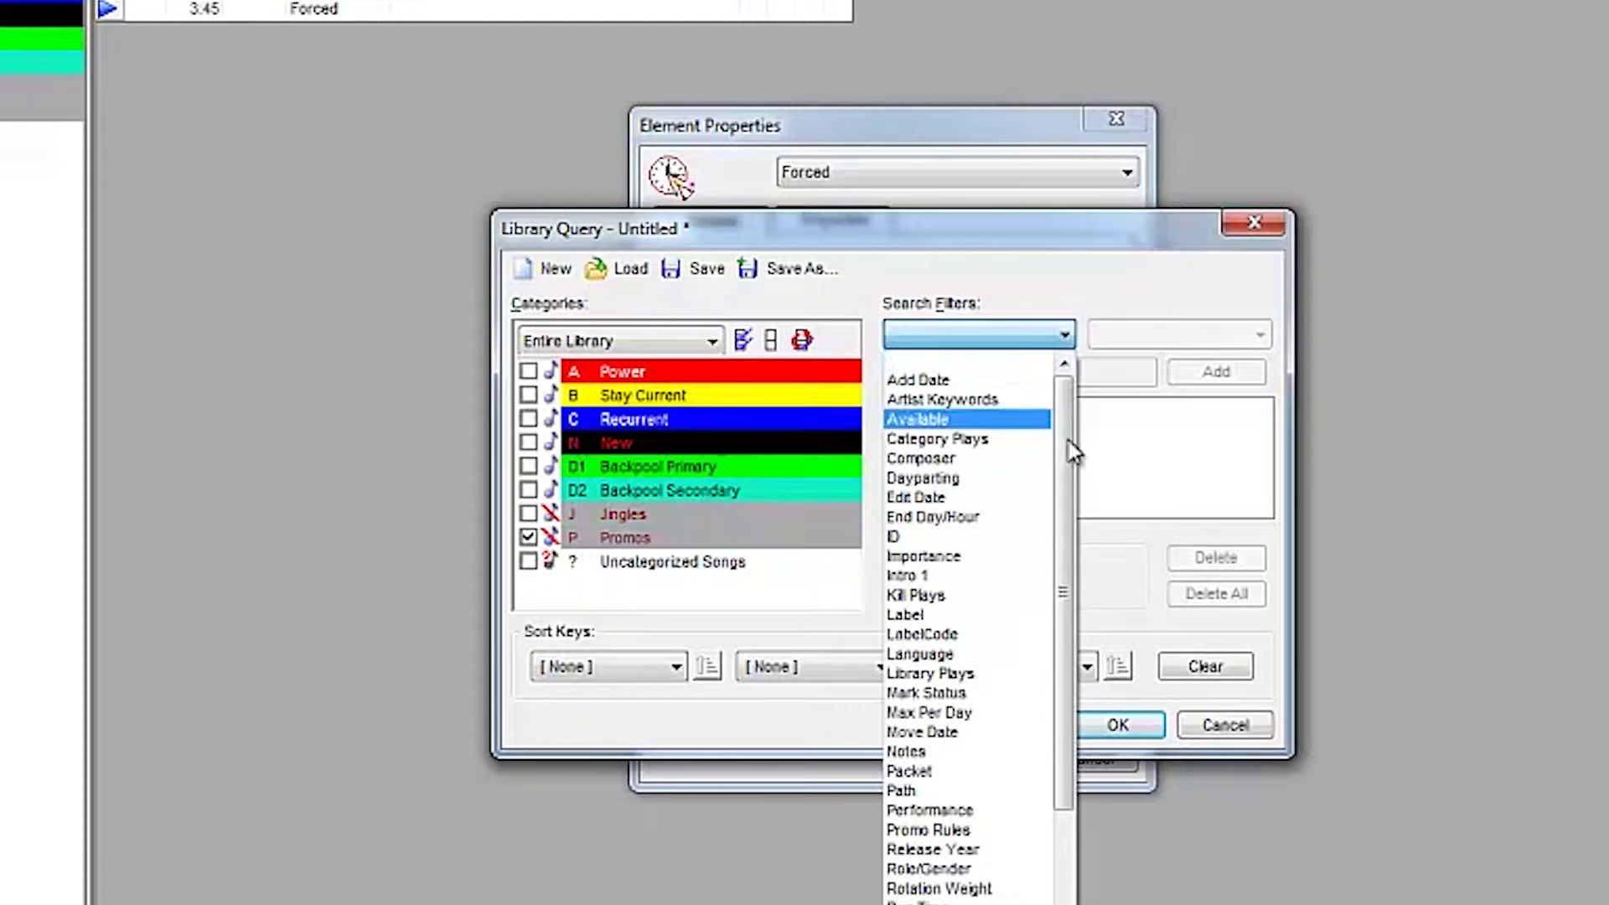
drag(1071, 515, 1084, 761)
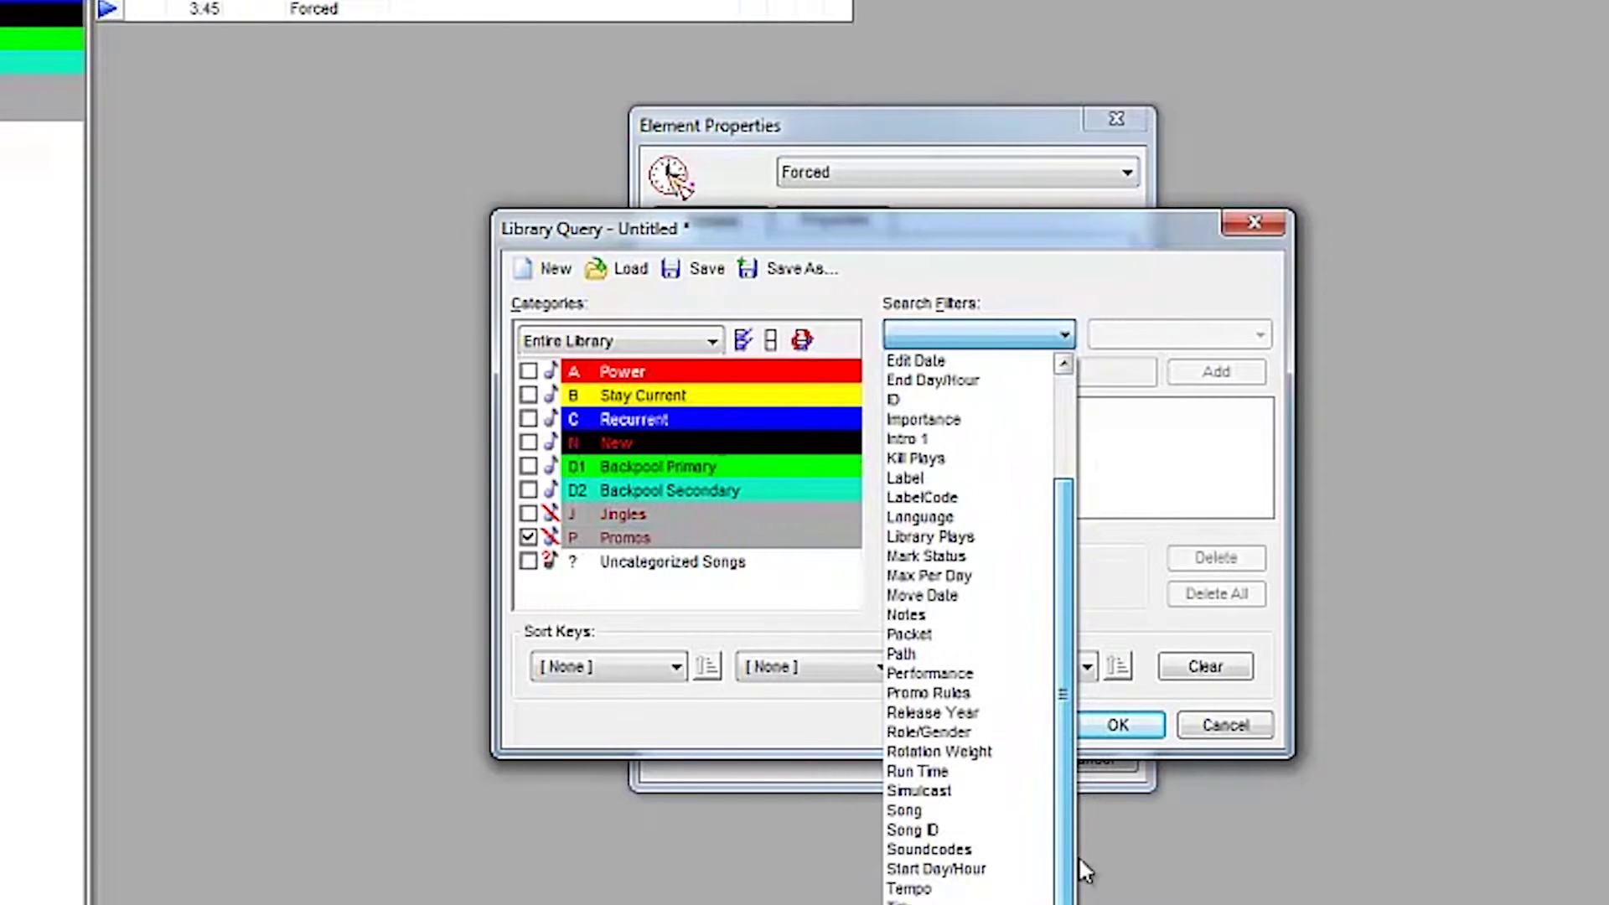
click(922, 901)
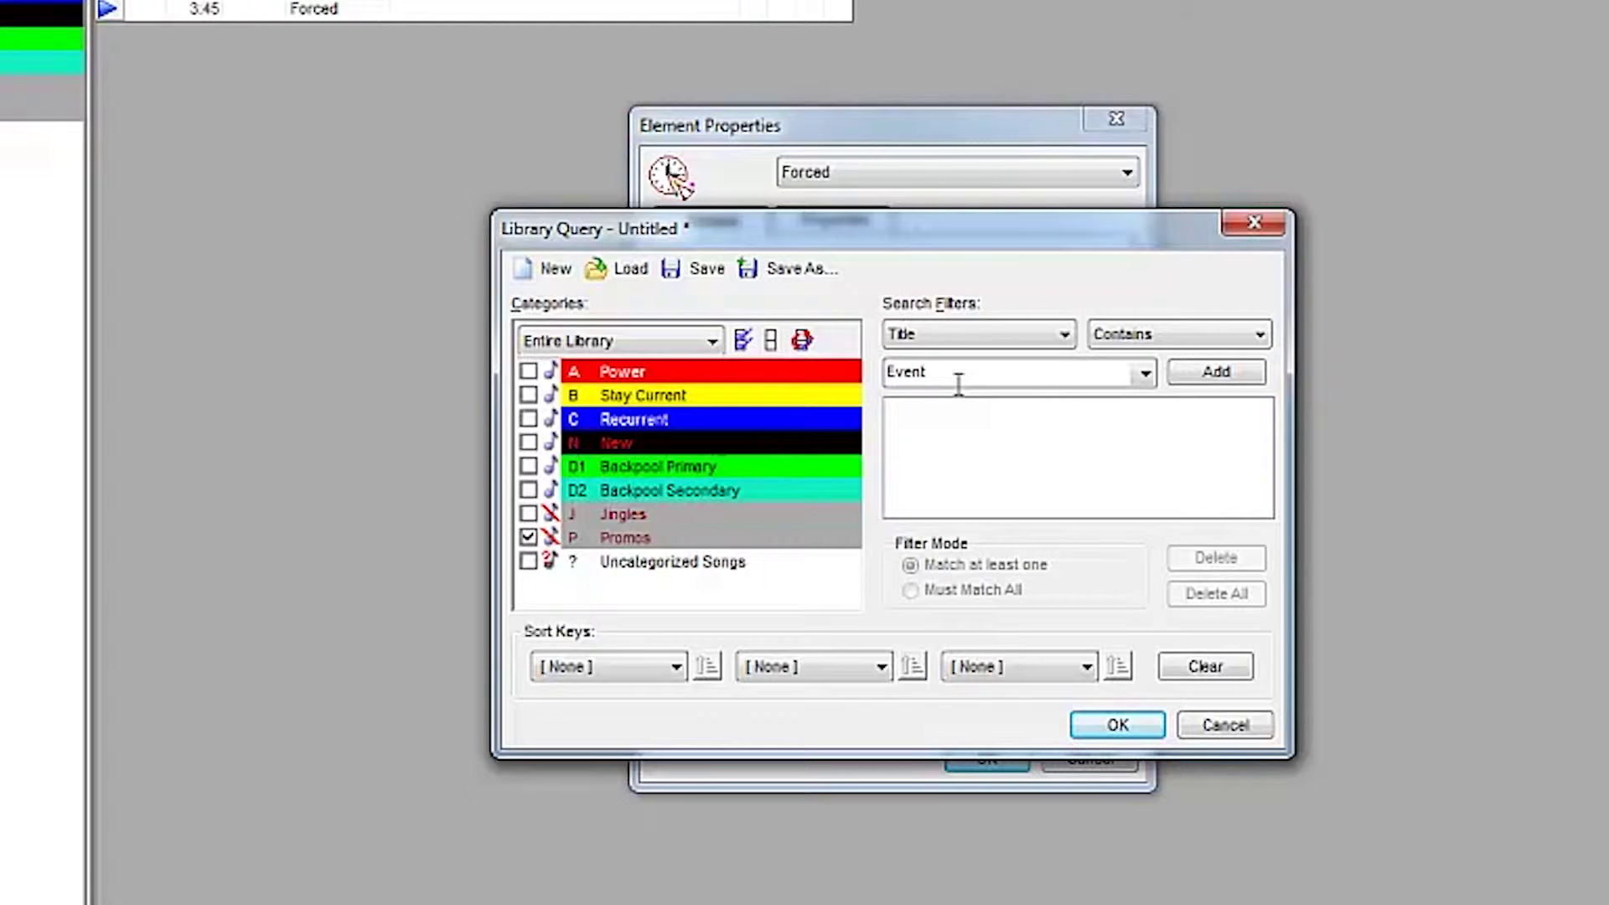
click(1222, 373)
click(1120, 726)
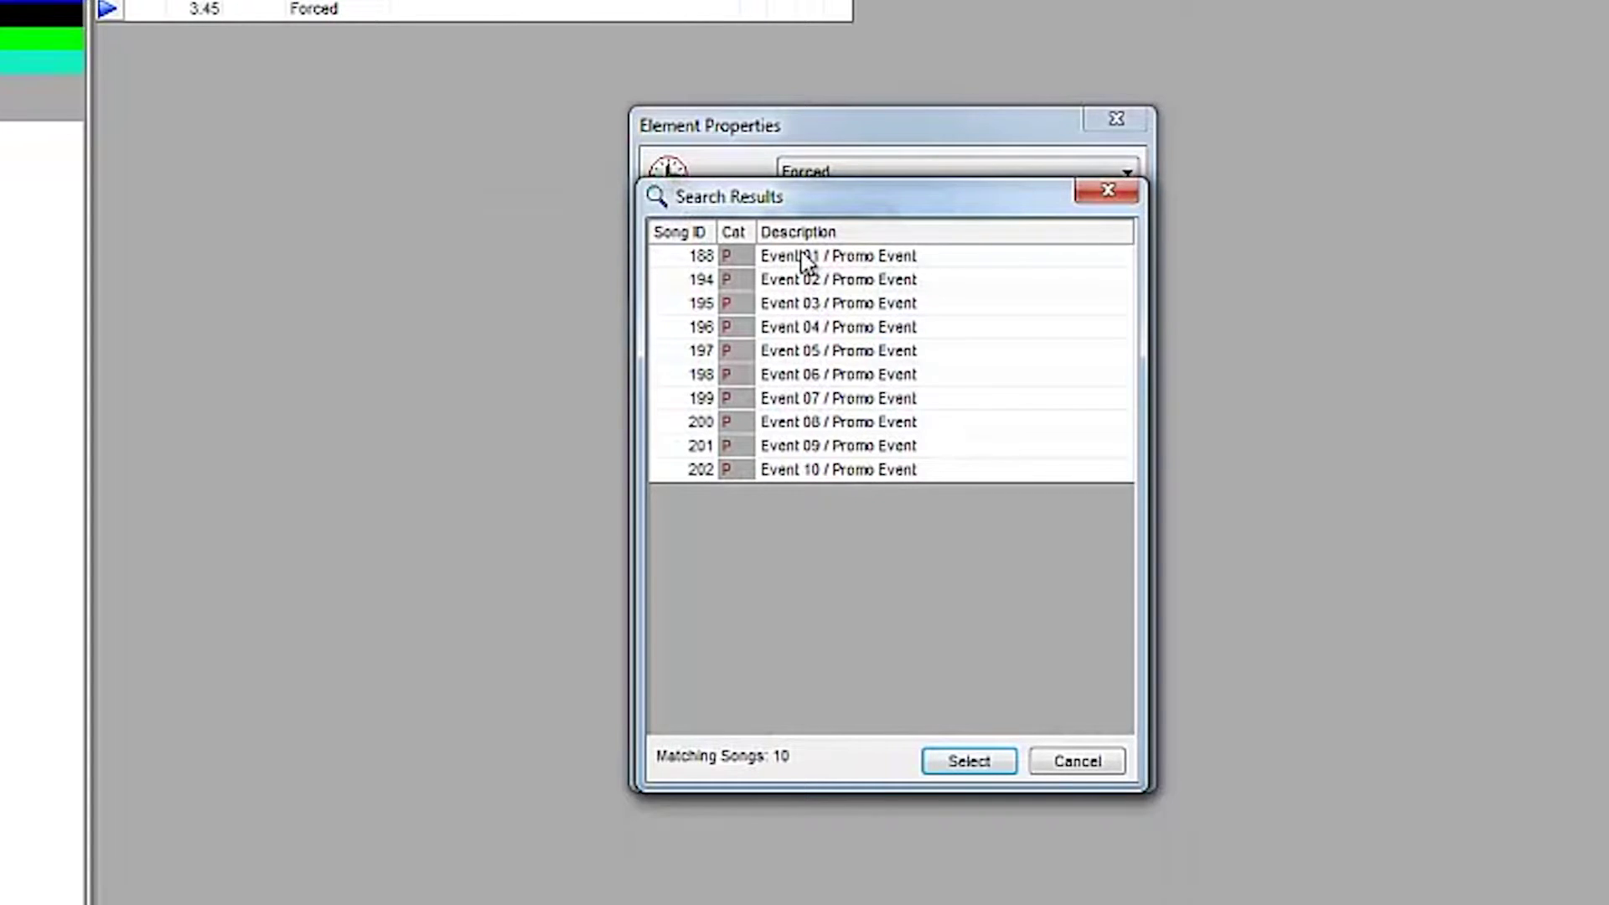
double_click(807, 261)
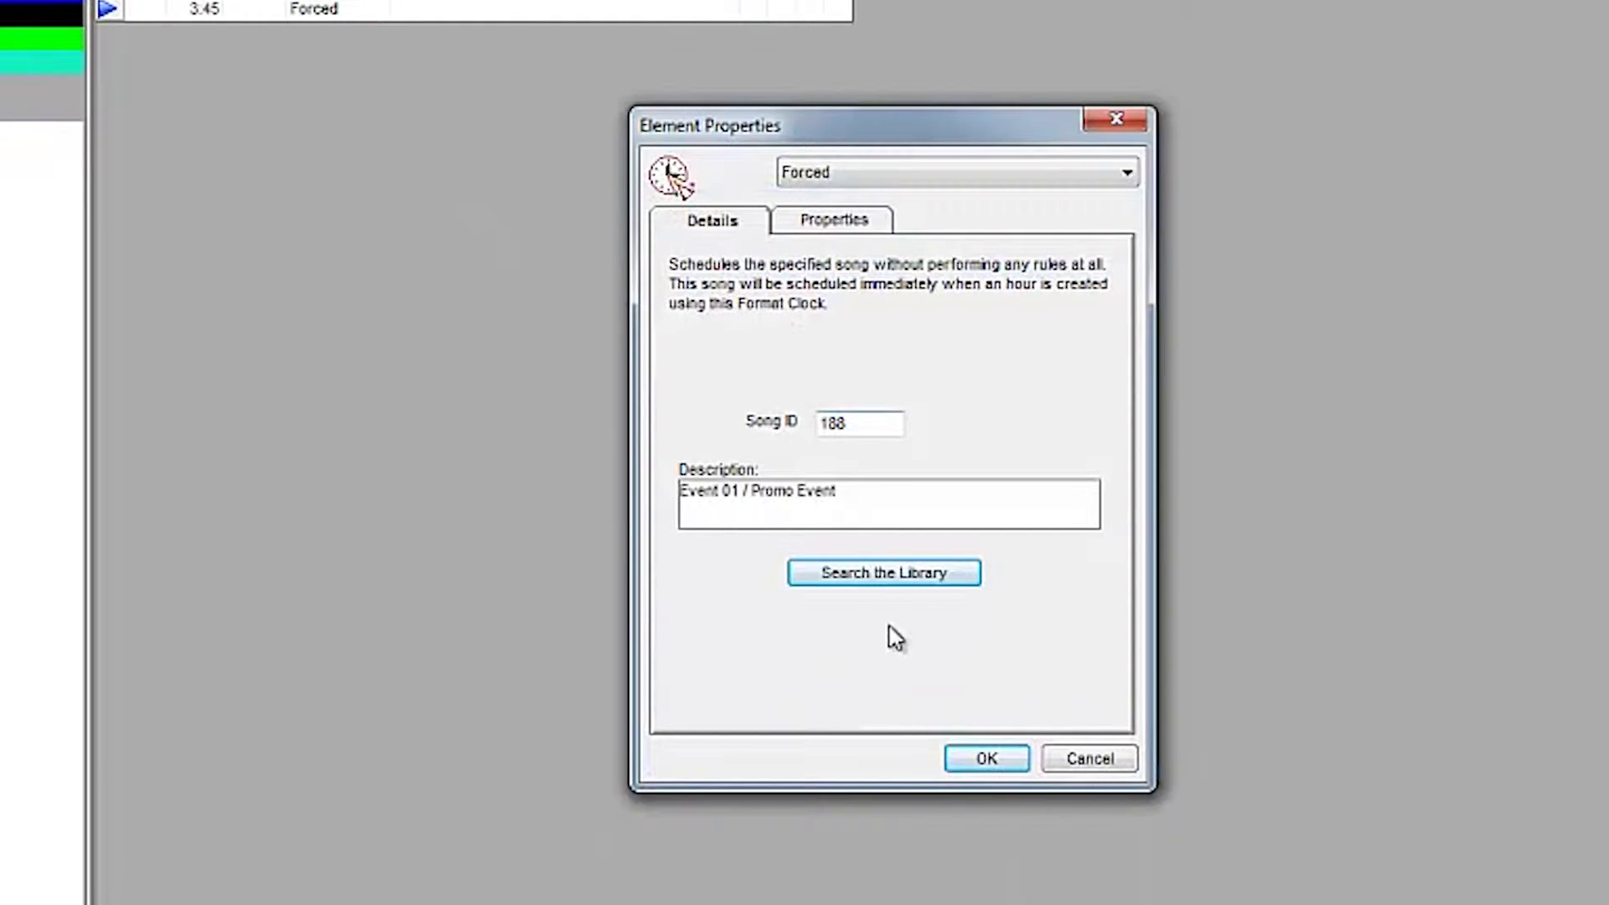
click(985, 759)
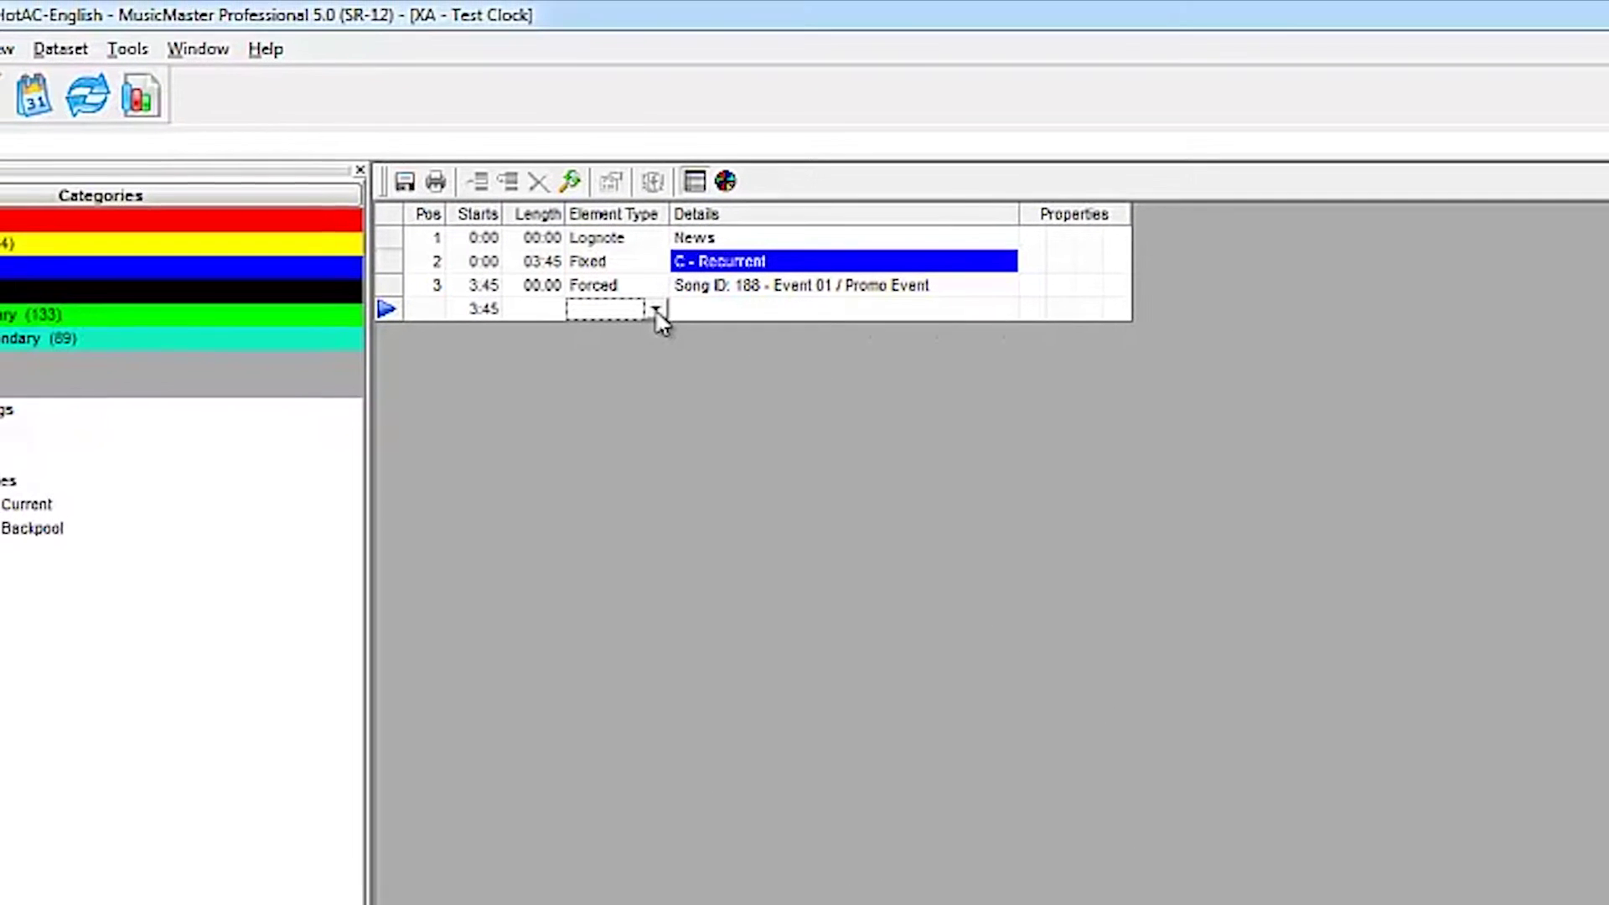
Add a Manual element that leaves an unscheduled position for category N - New
click(593, 247)
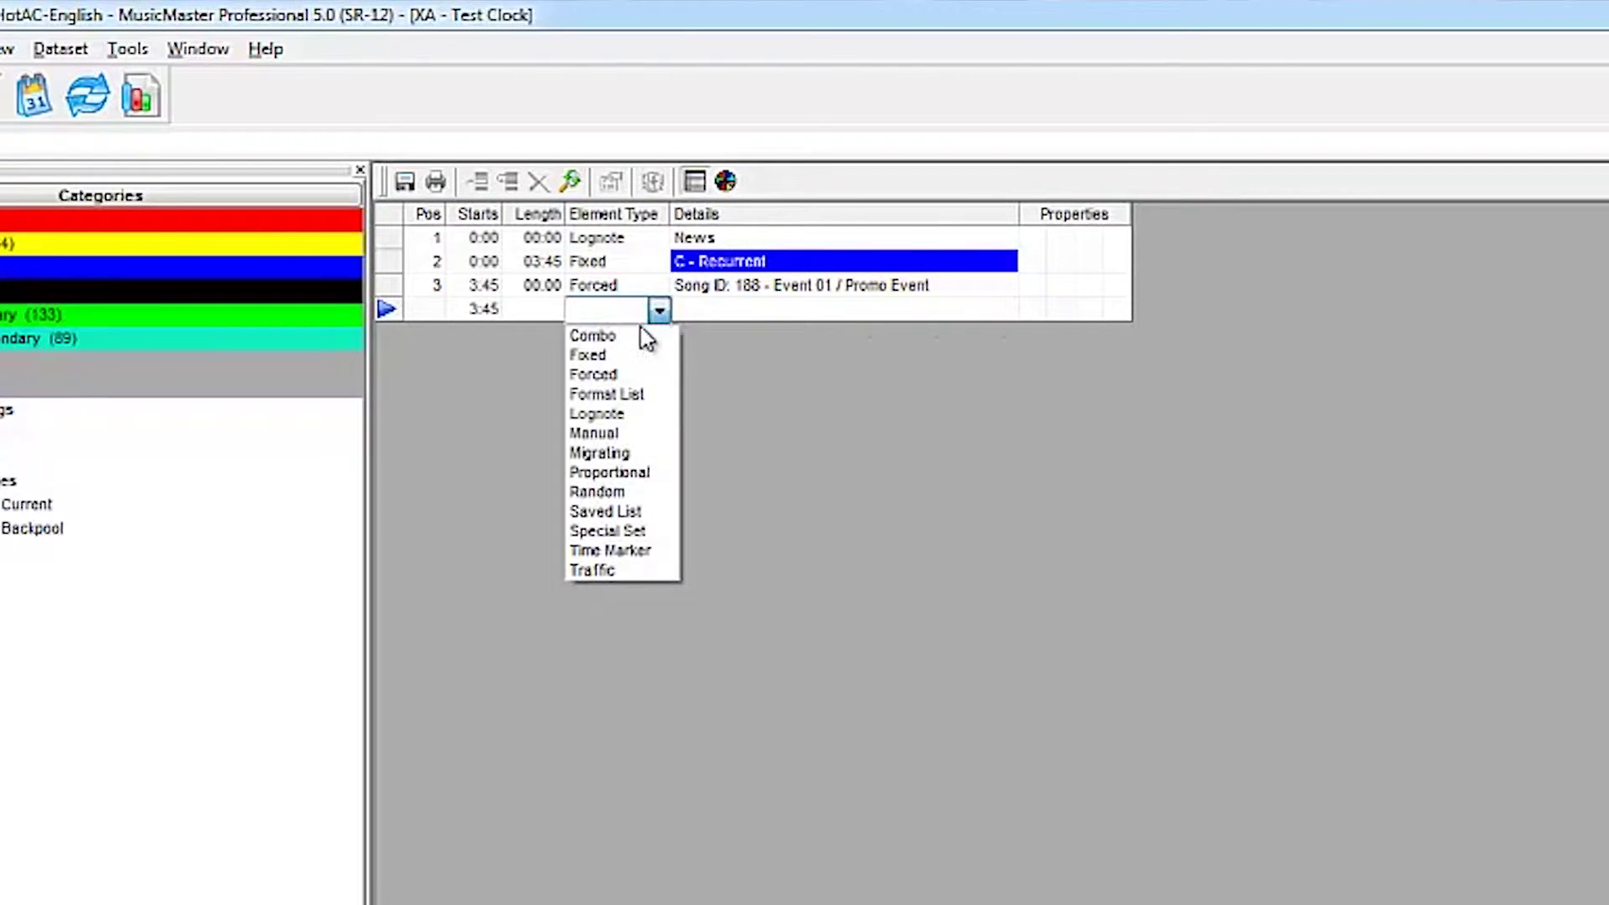
click(634, 432)
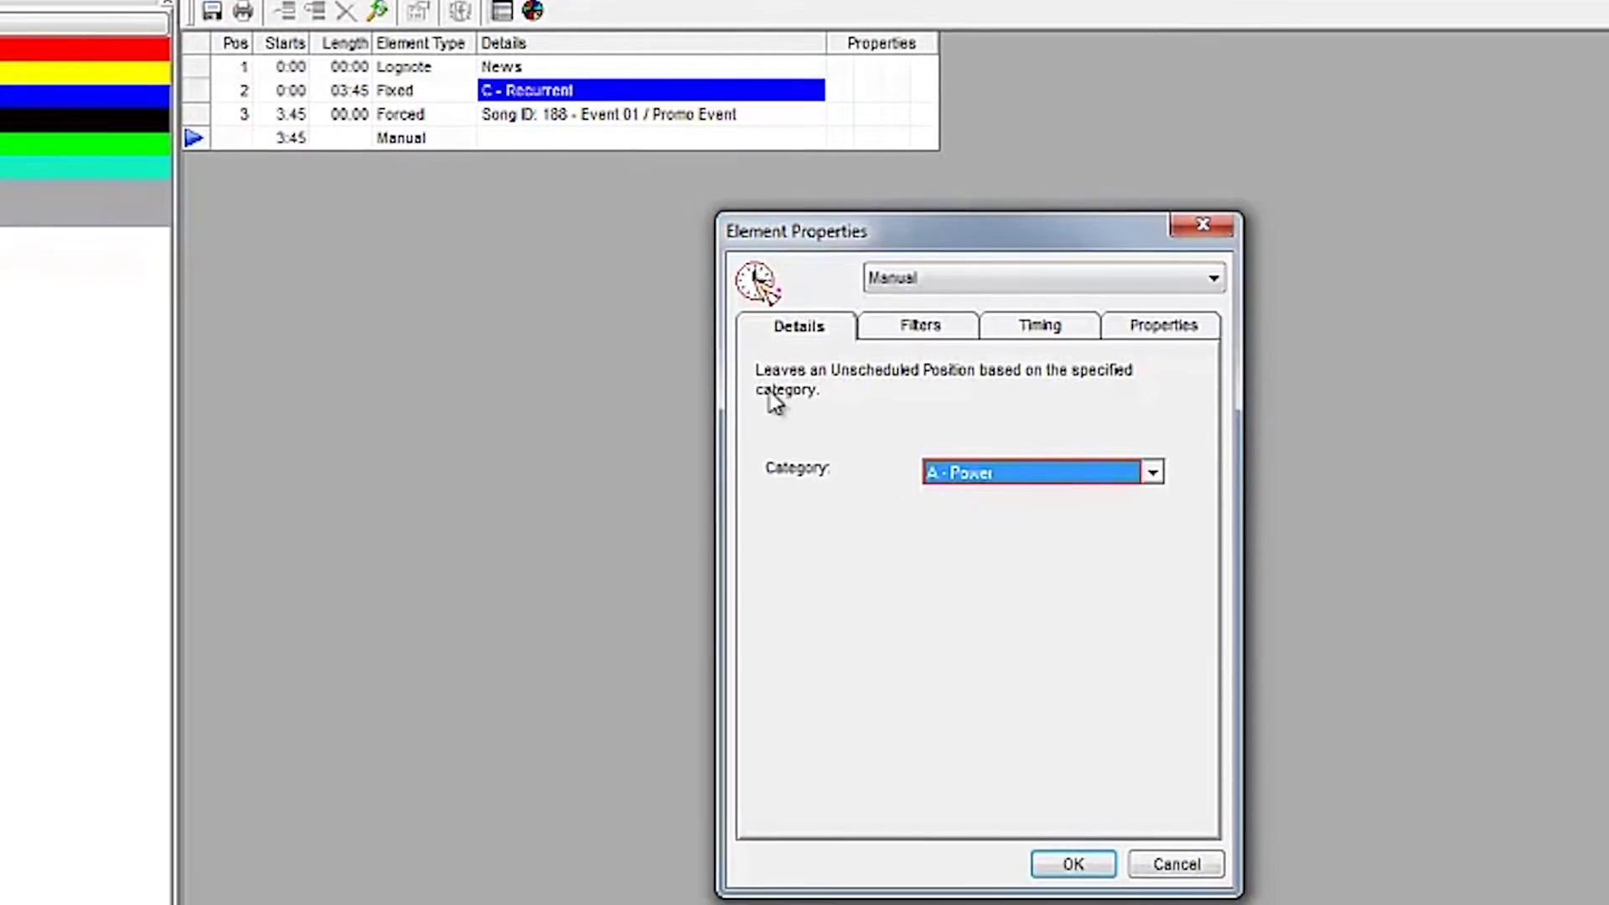
click(1083, 476)
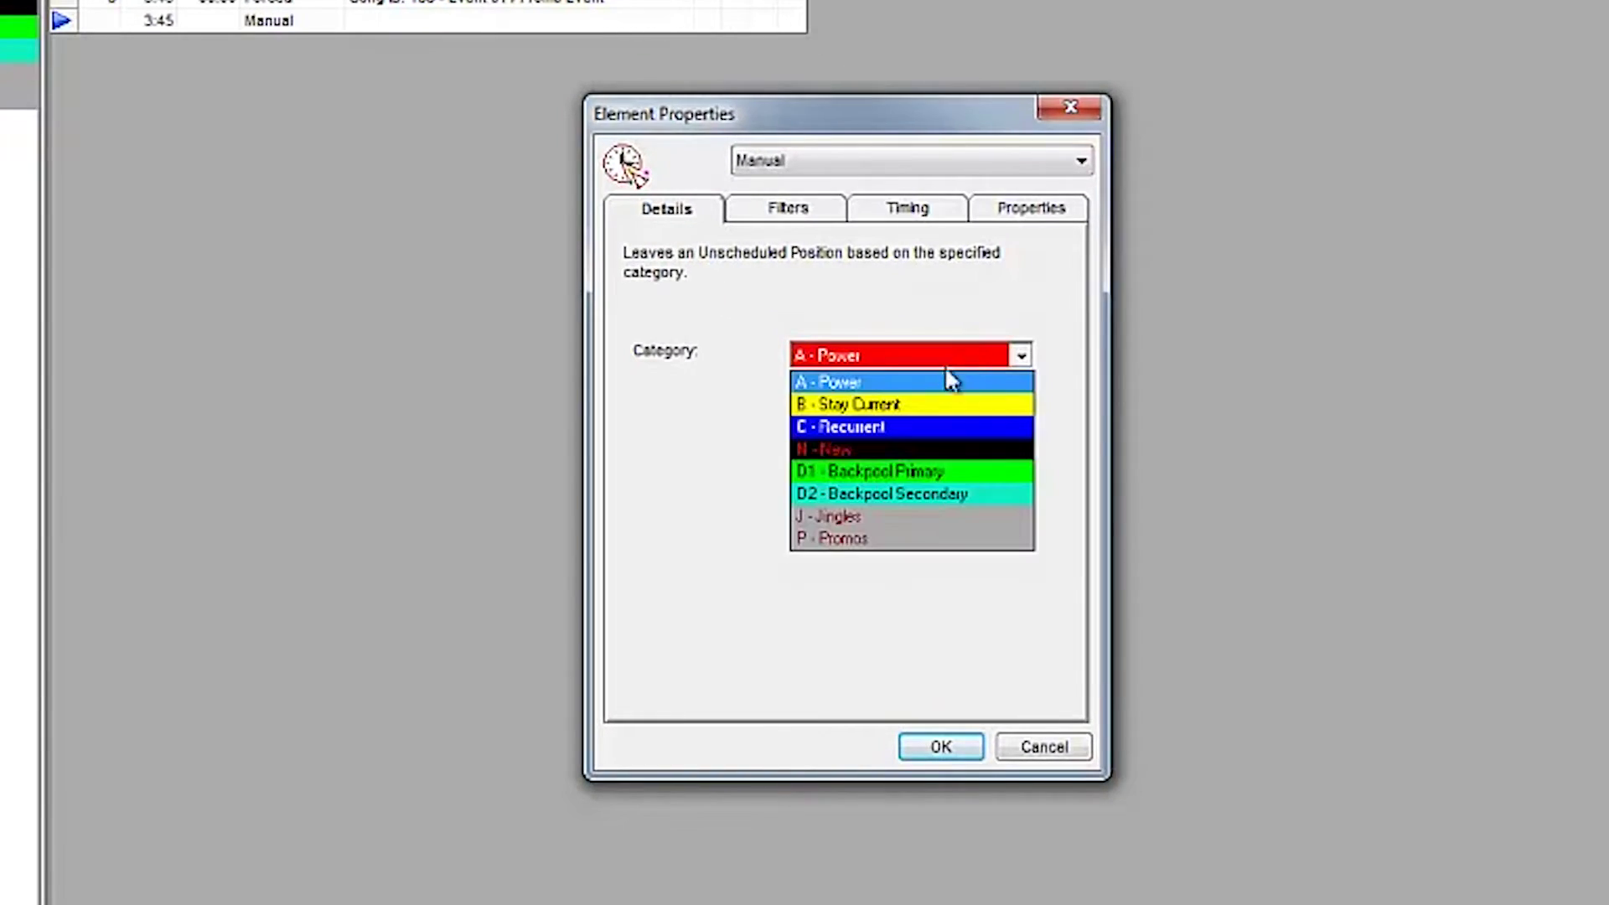
click(927, 449)
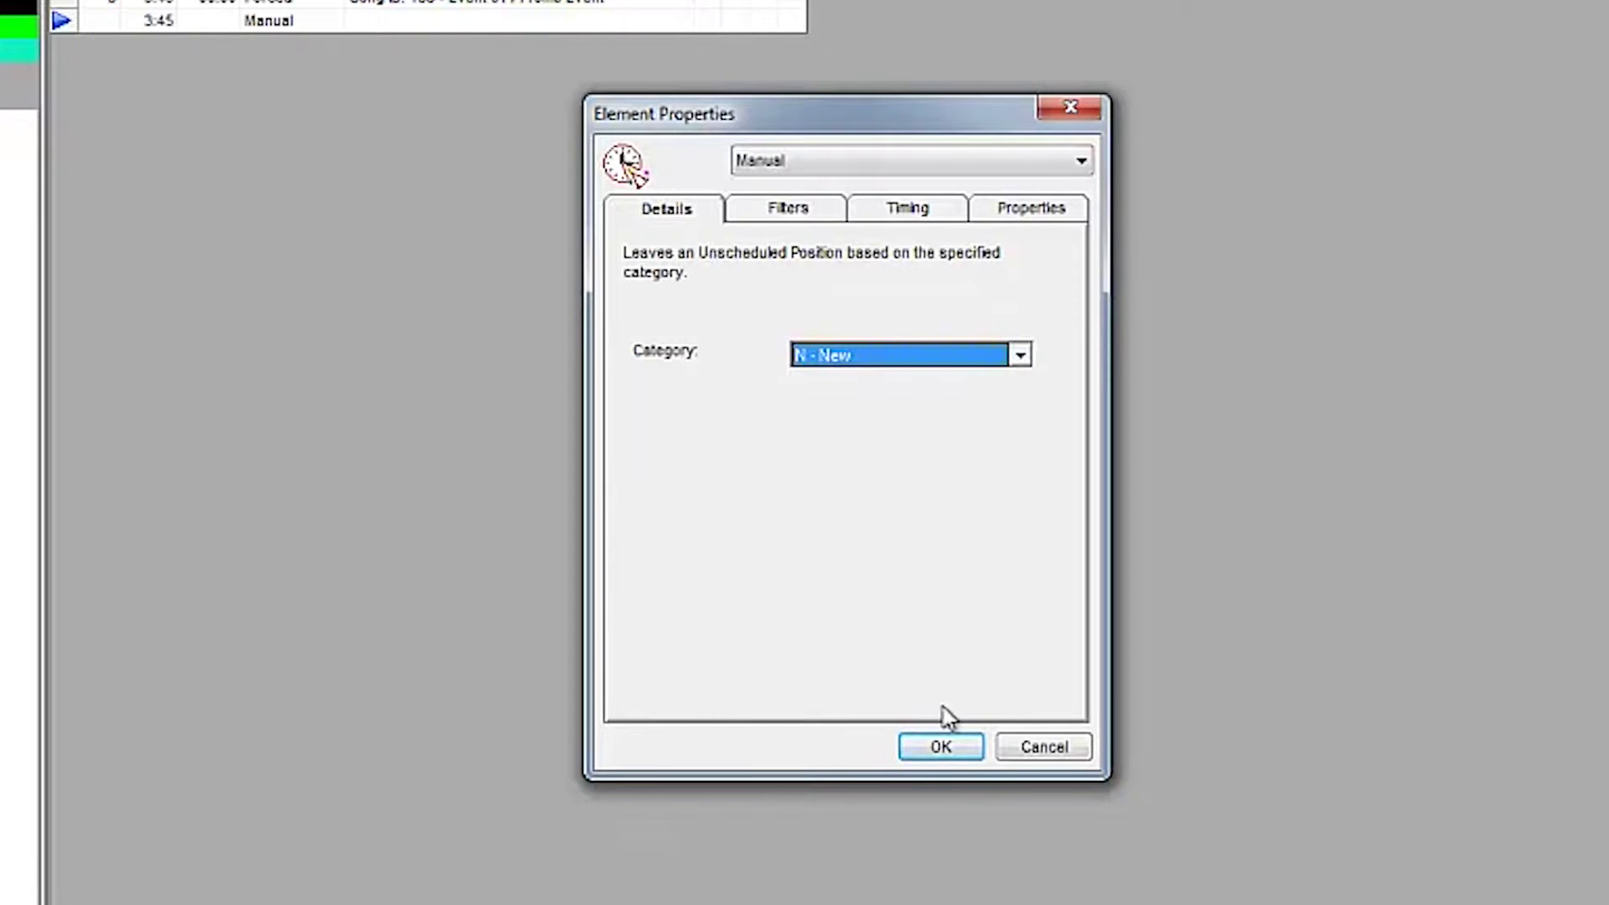
click(953, 759)
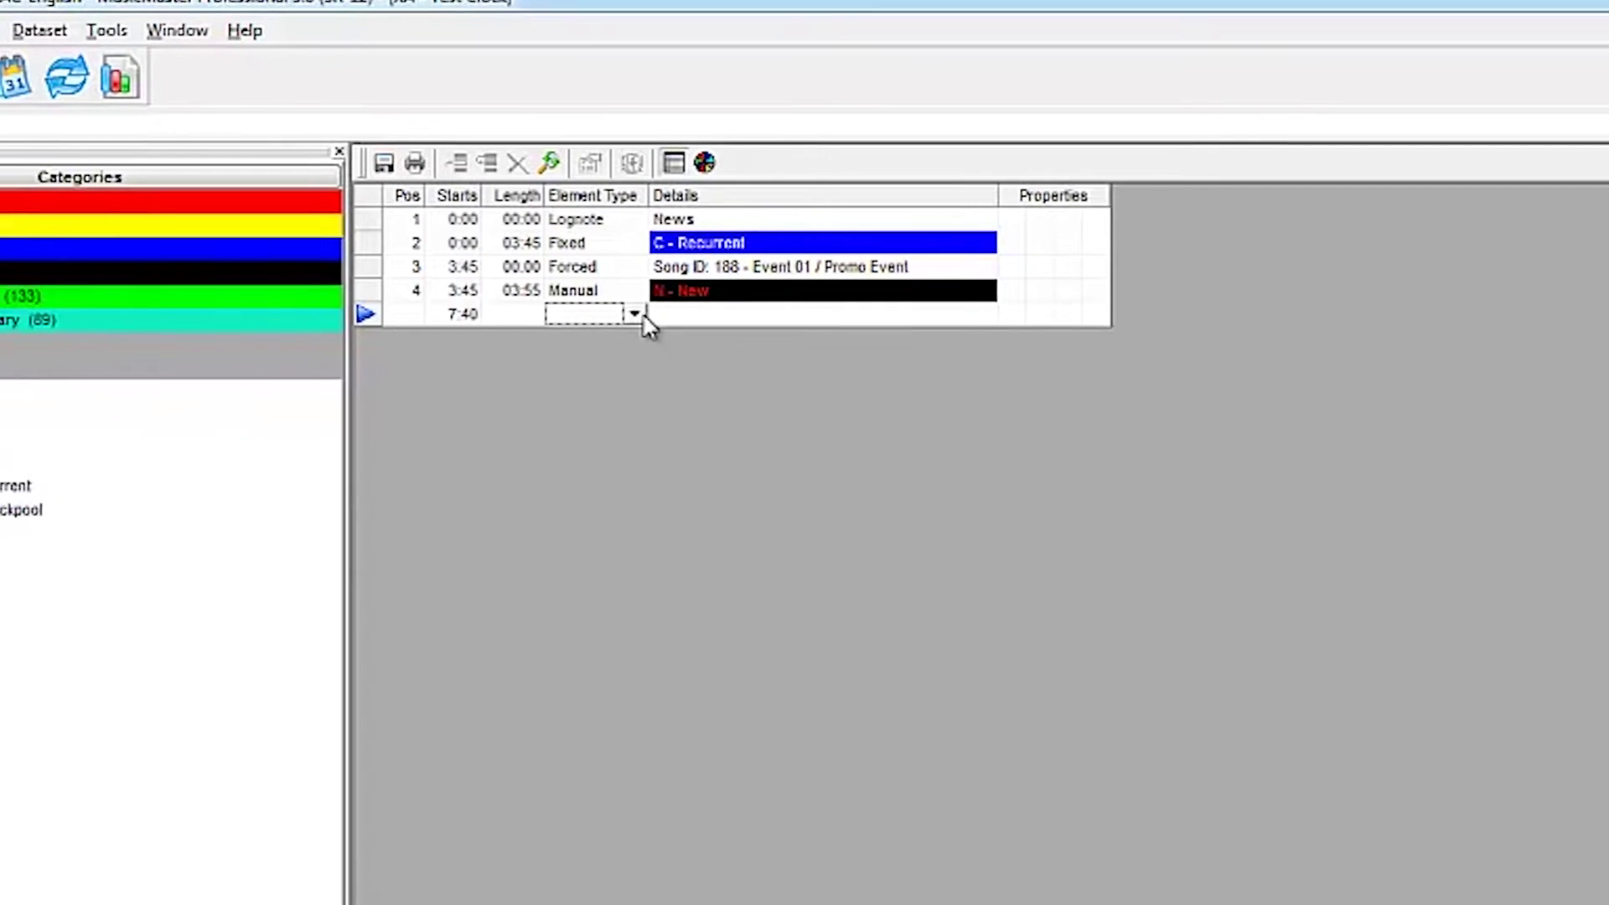
Add a Combo element that draws from C - Recurrent, D1 - Backpool Primary and D2 - Backpool Secondary
click(655, 333)
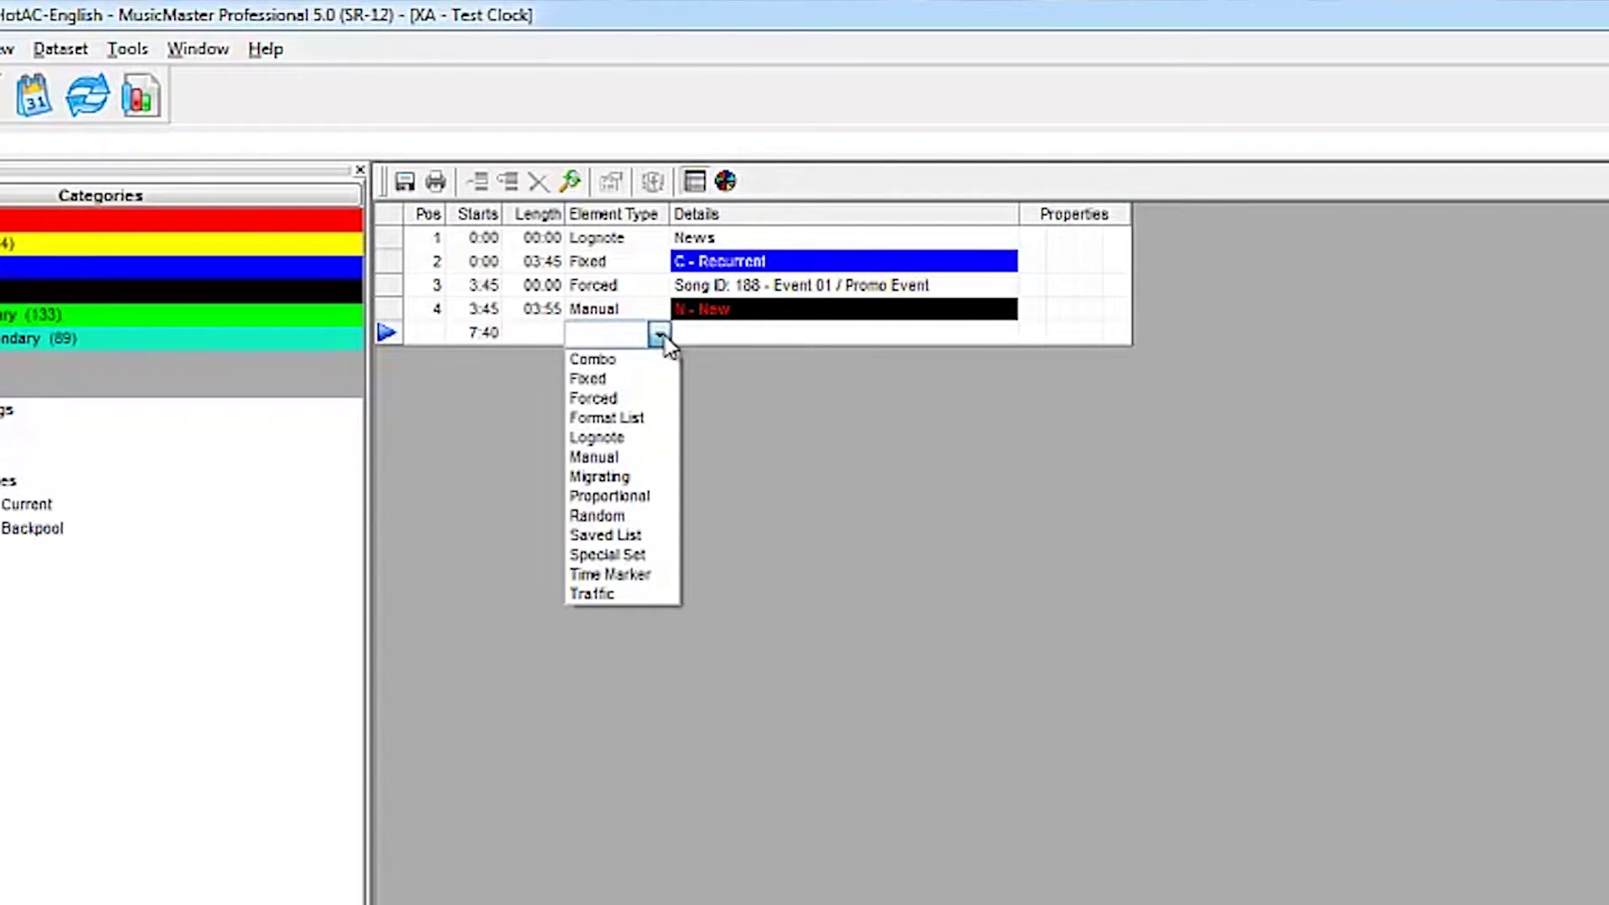
click(661, 361)
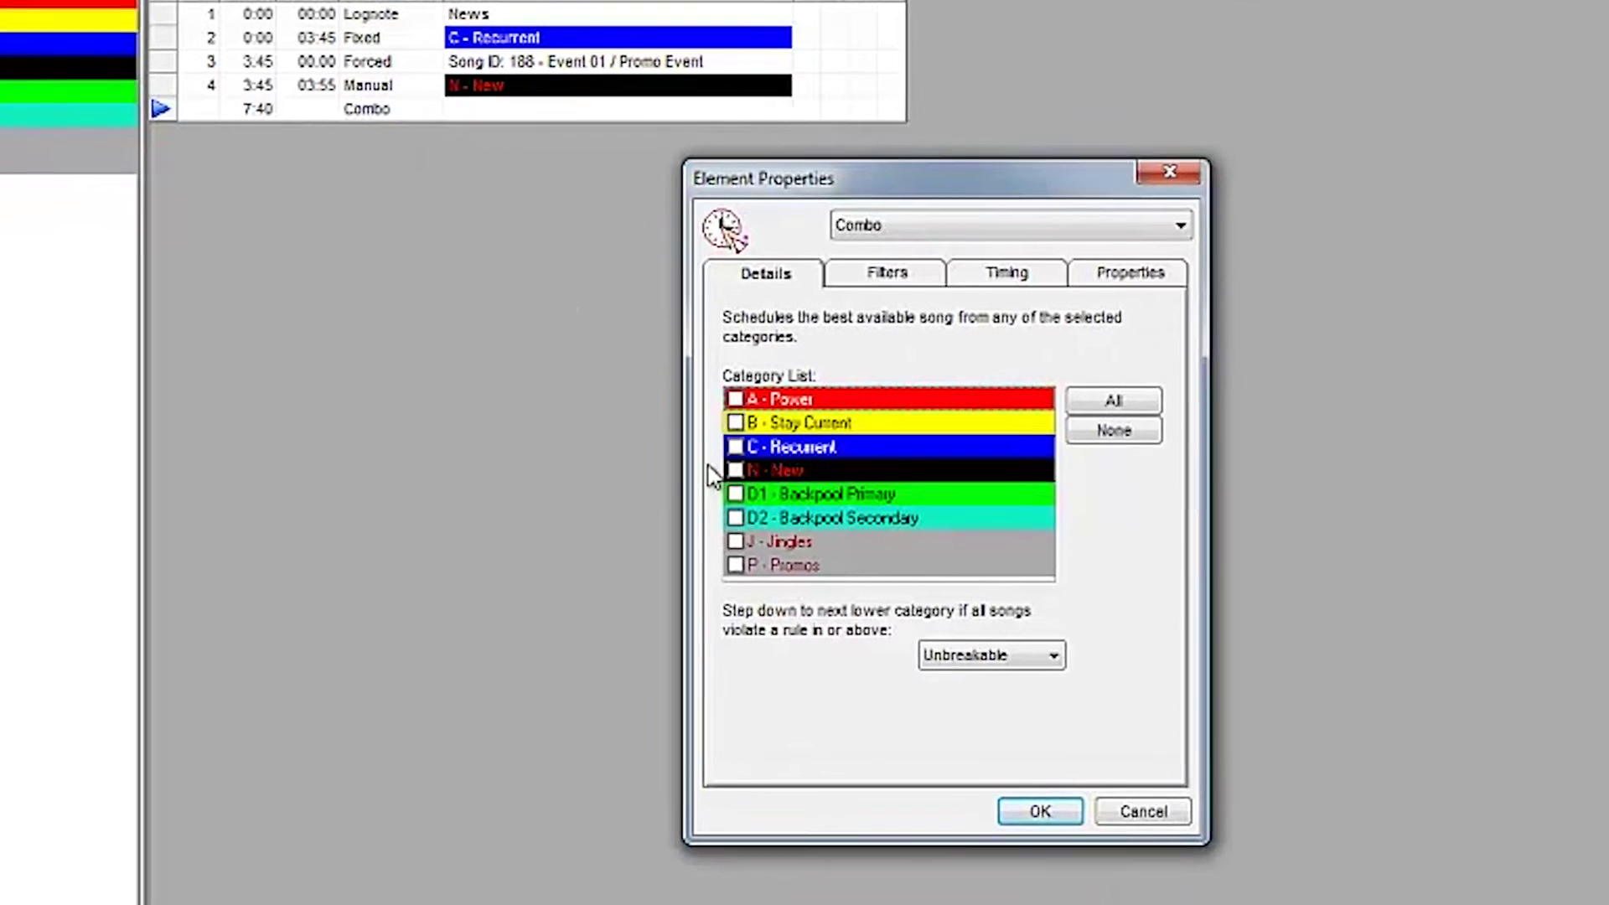
click(682, 394)
click(682, 441)
click(683, 465)
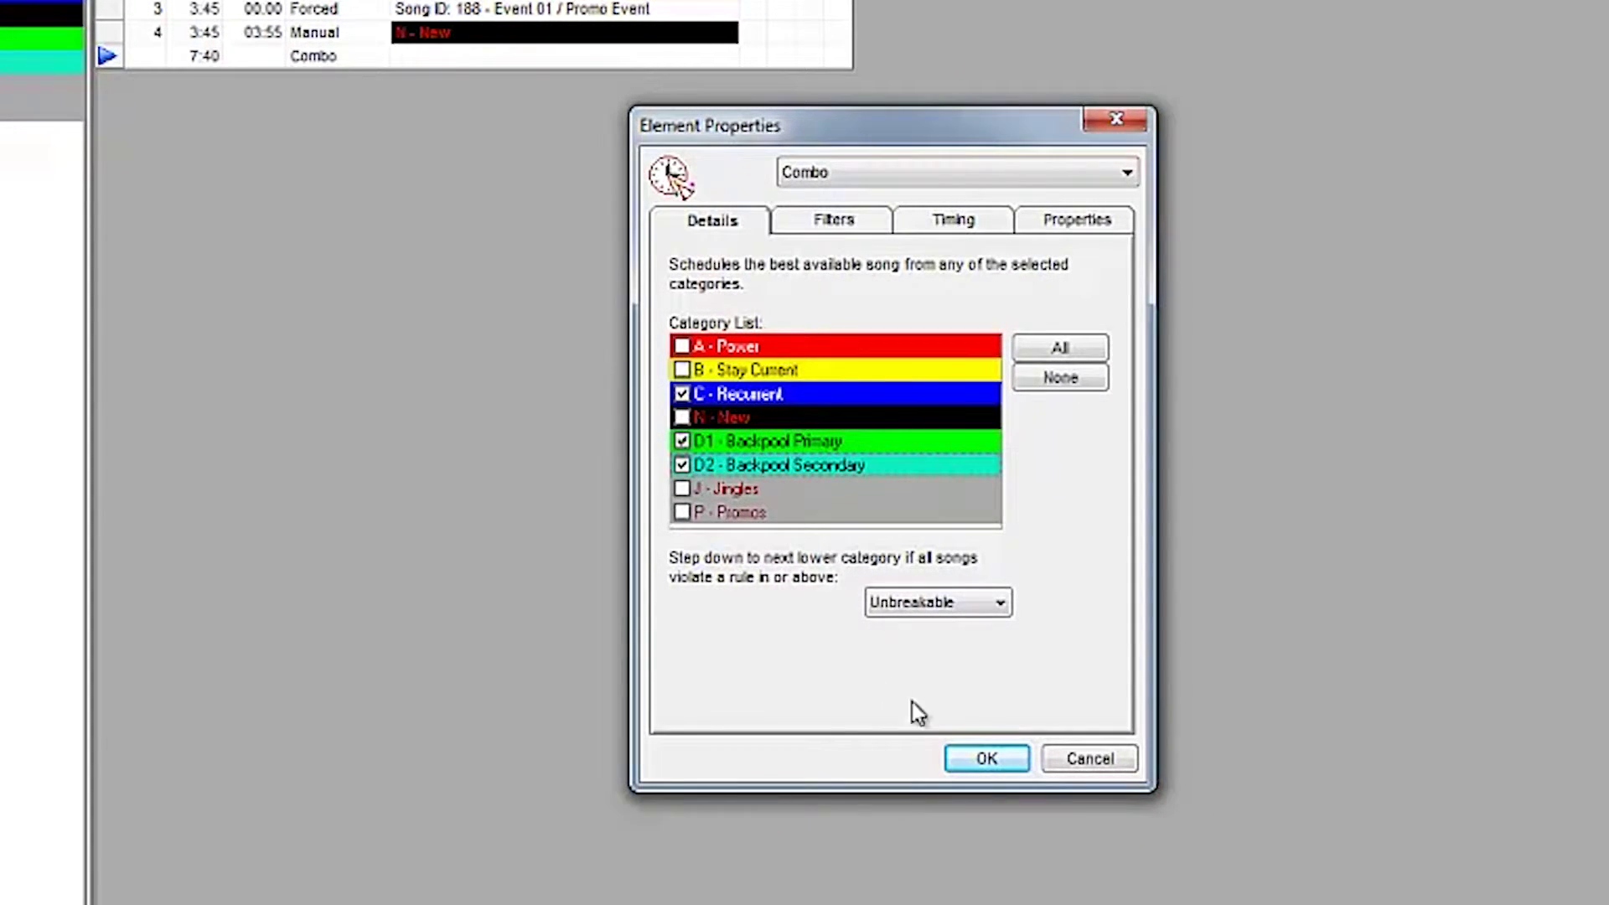
click(989, 758)
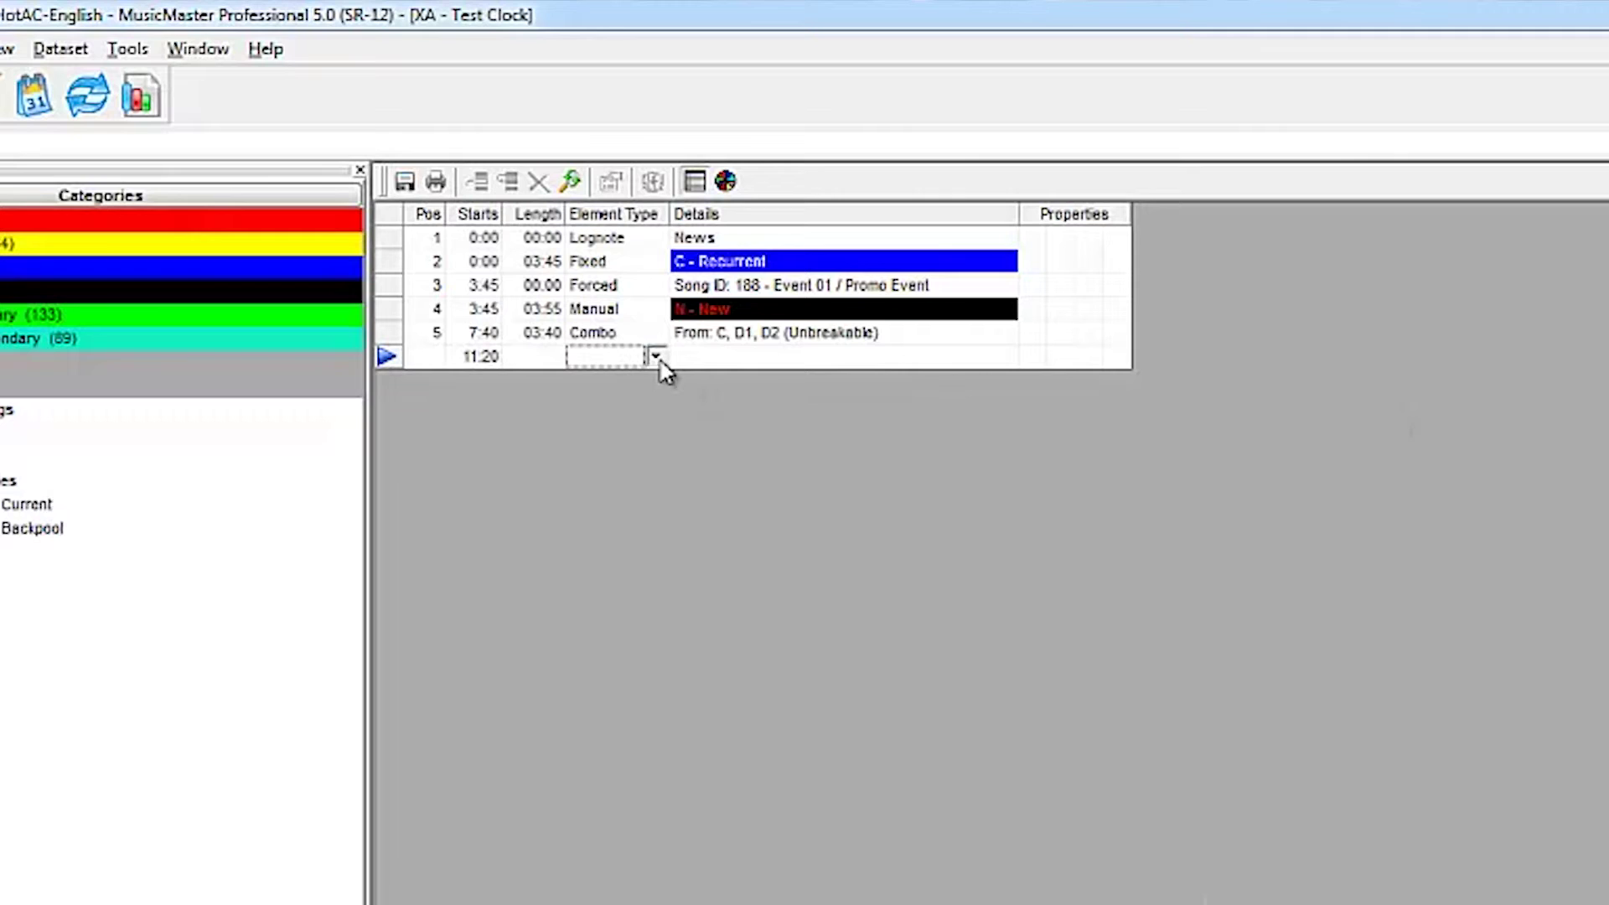
Add a Proportional element with proportion 2 for D1 - Backpool Primary and 1 for D2 - Backpool Secondary
click(657, 358)
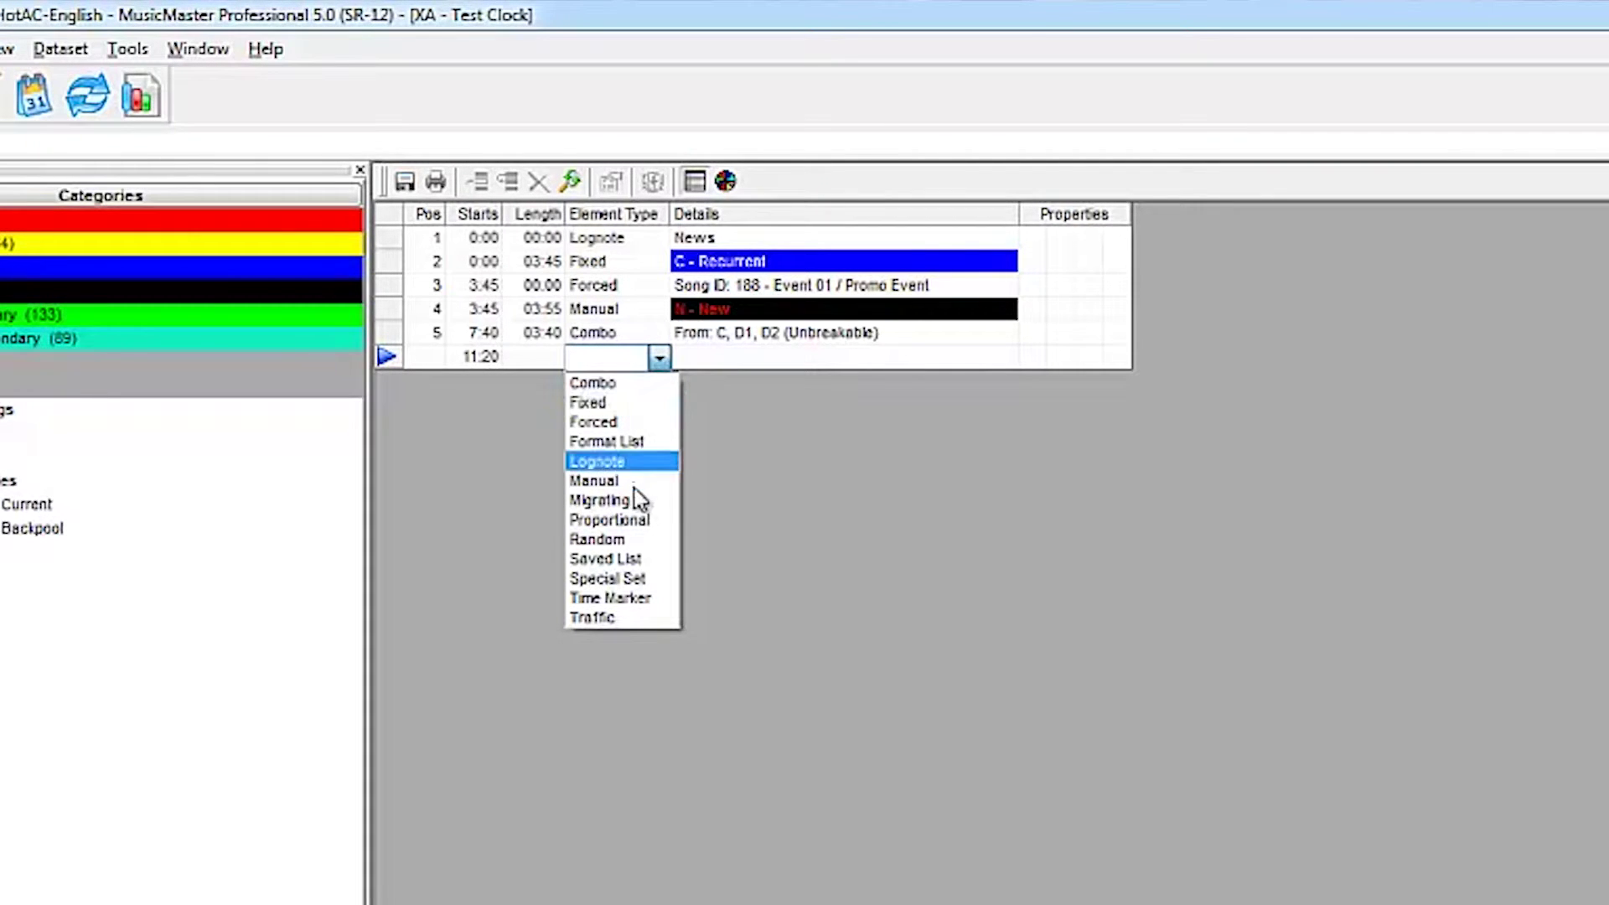
click(643, 524)
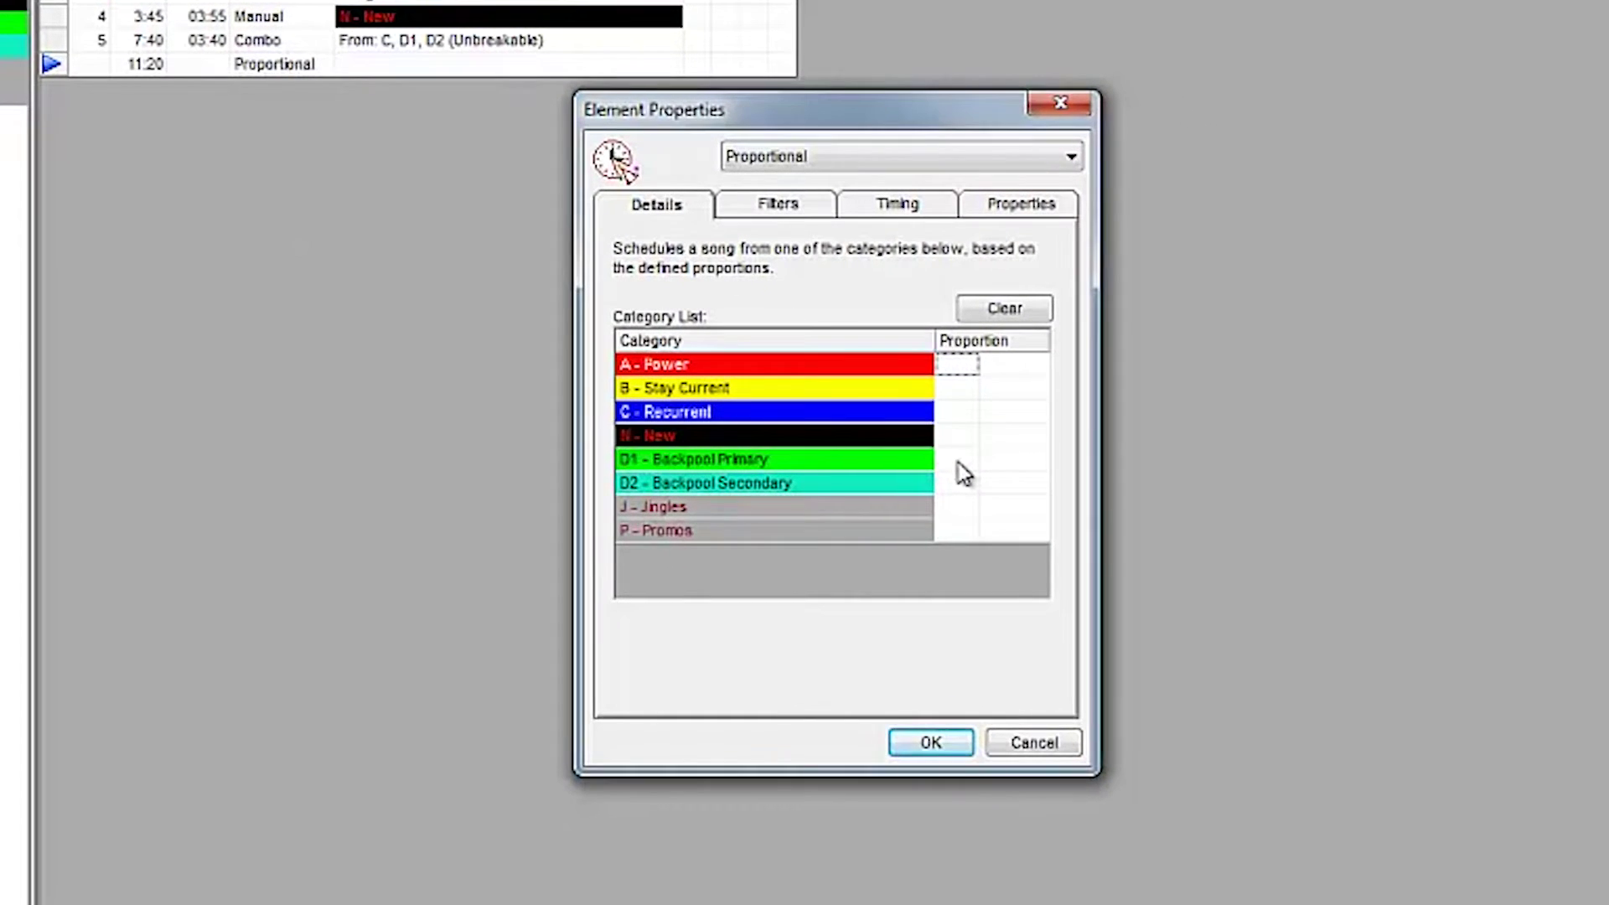
click(1079, 568)
text(2)
click(957, 490)
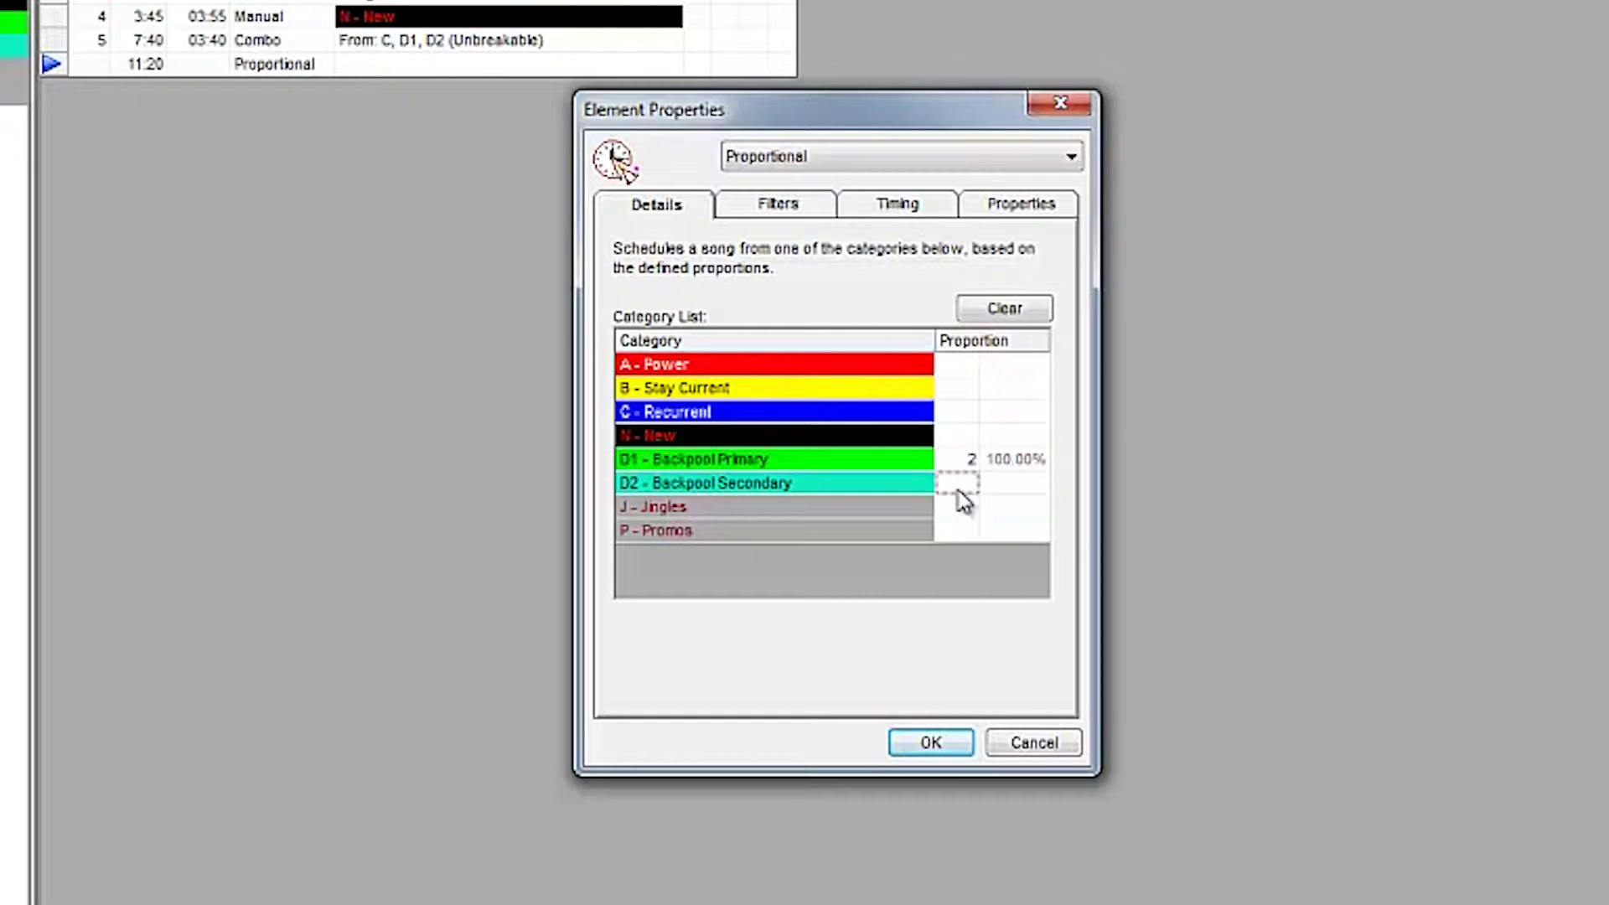
click(959, 741)
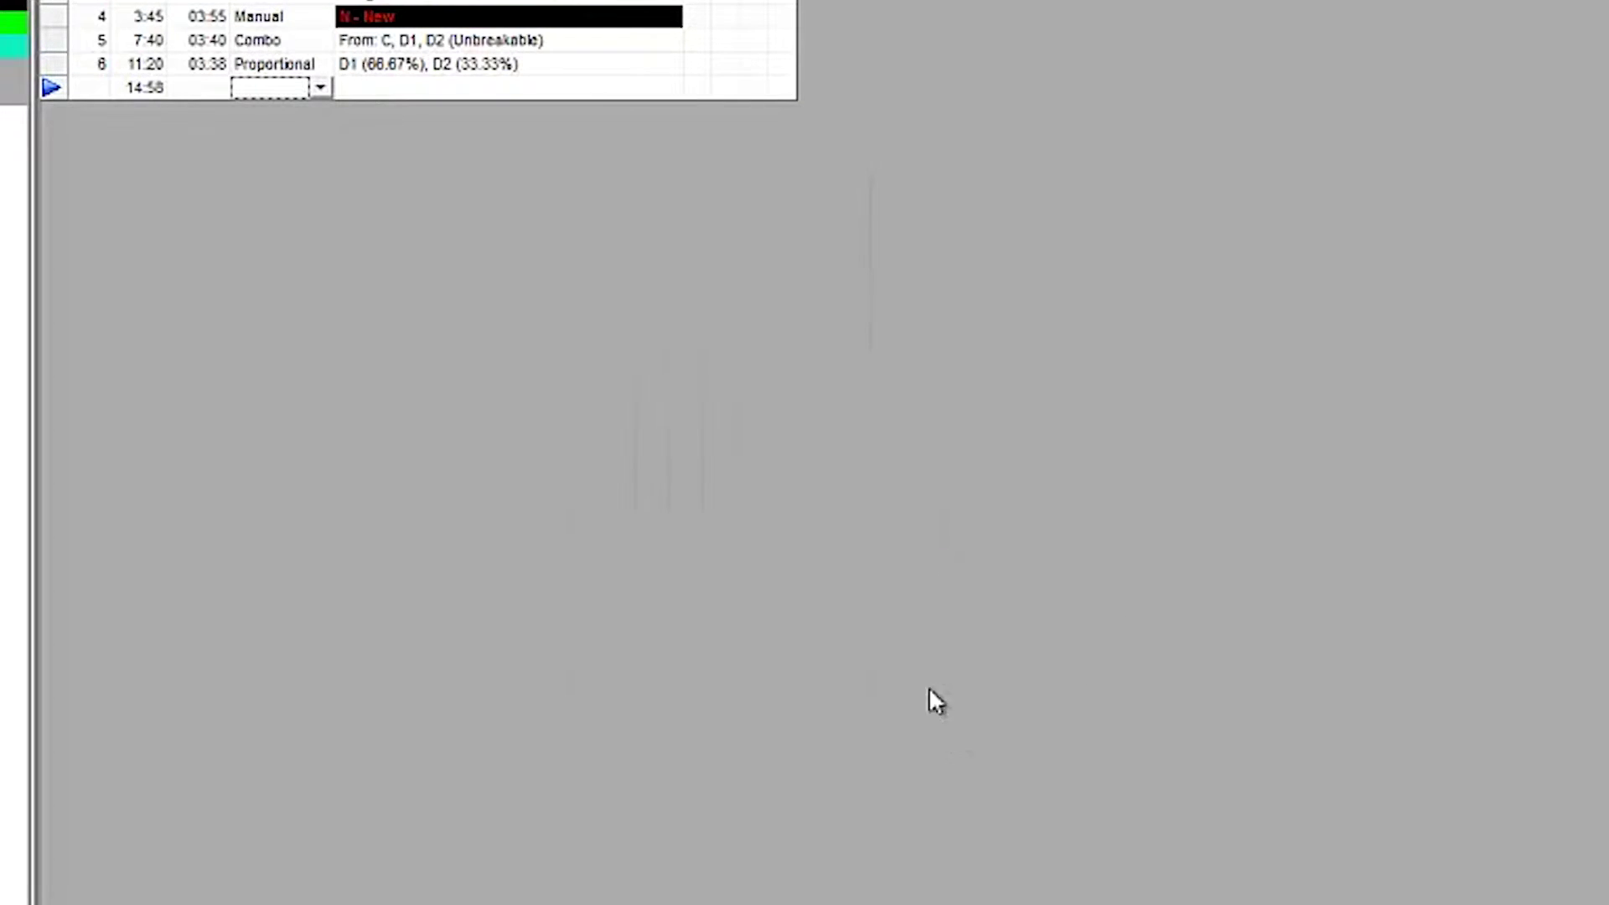
Add a Special Set element that draws from J - Jingles and matches the Title Keywords of the previous song
click(325, 91)
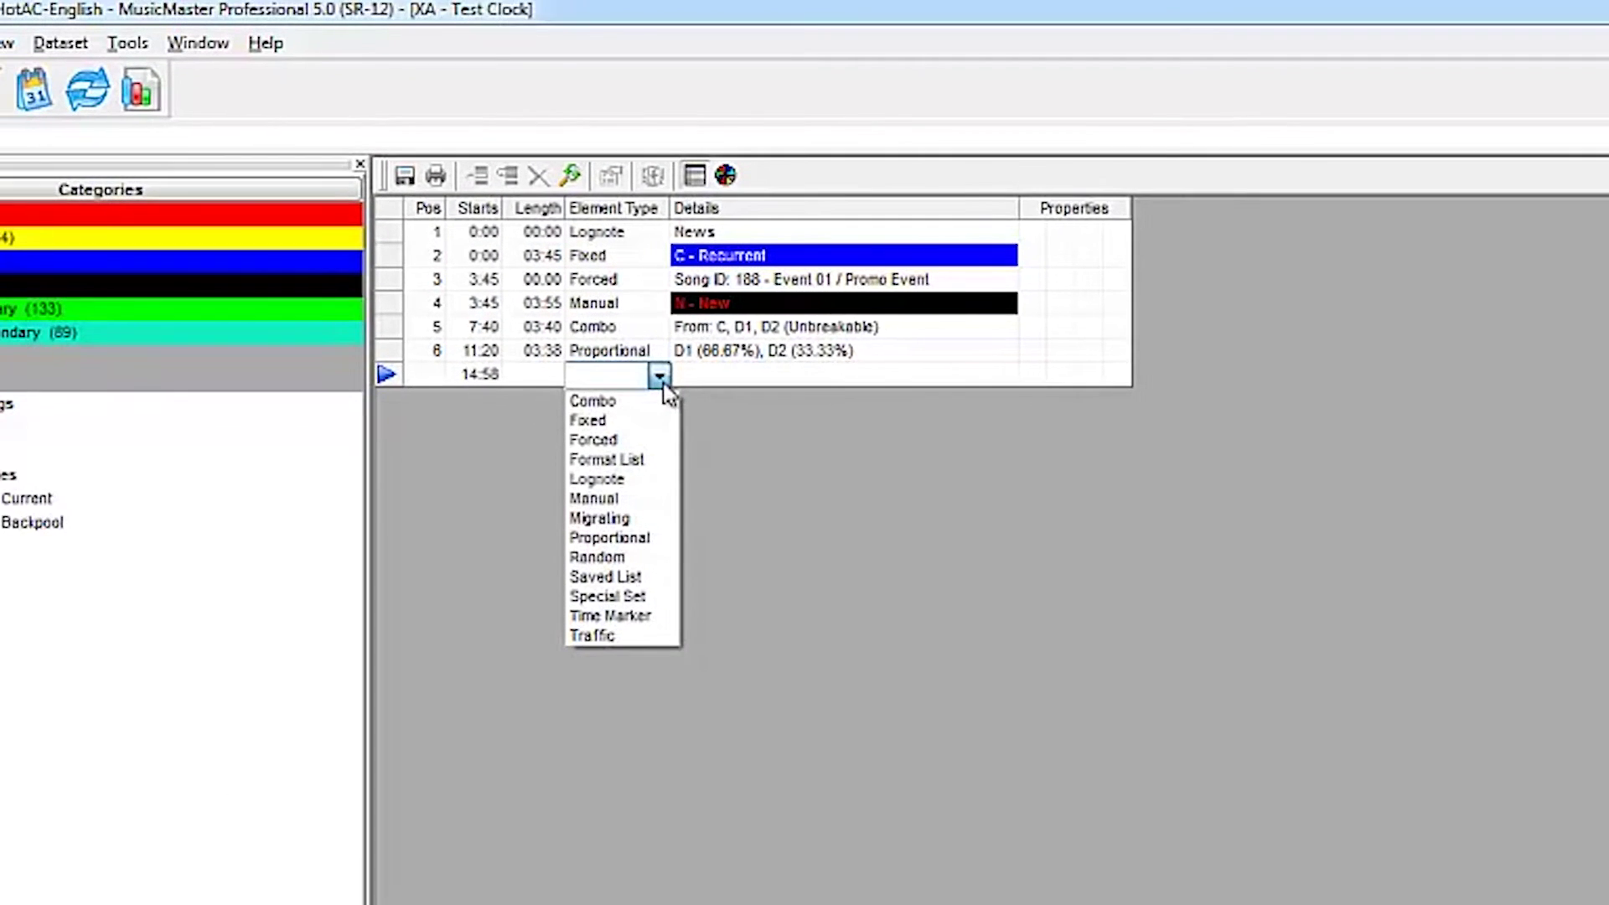
click(649, 600)
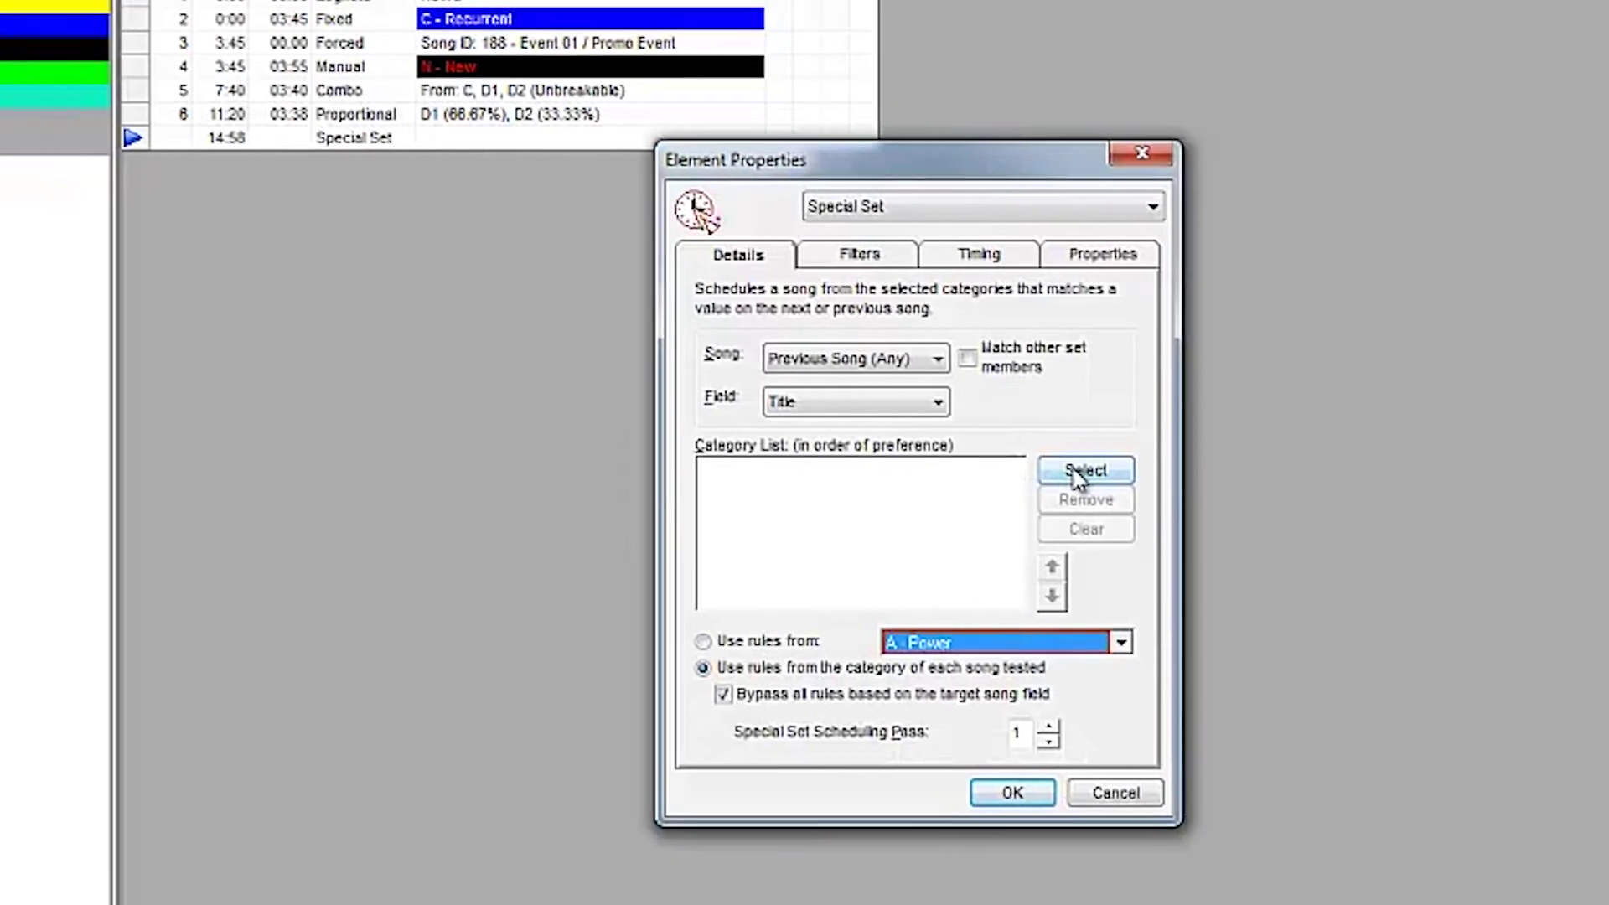
click(1139, 537)
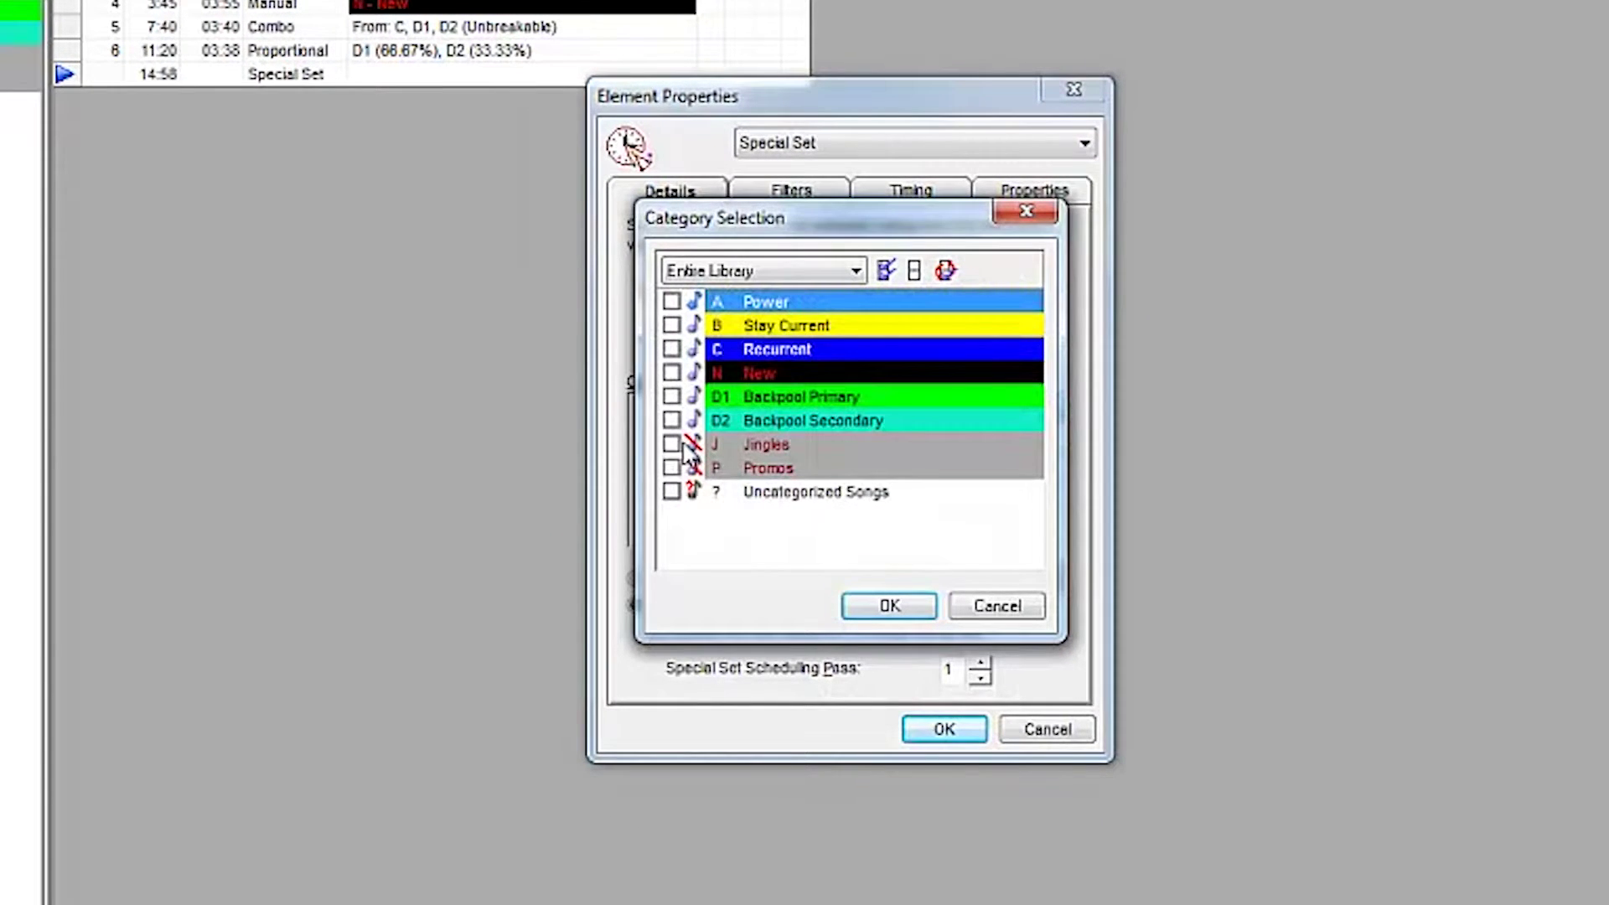
click(672, 445)
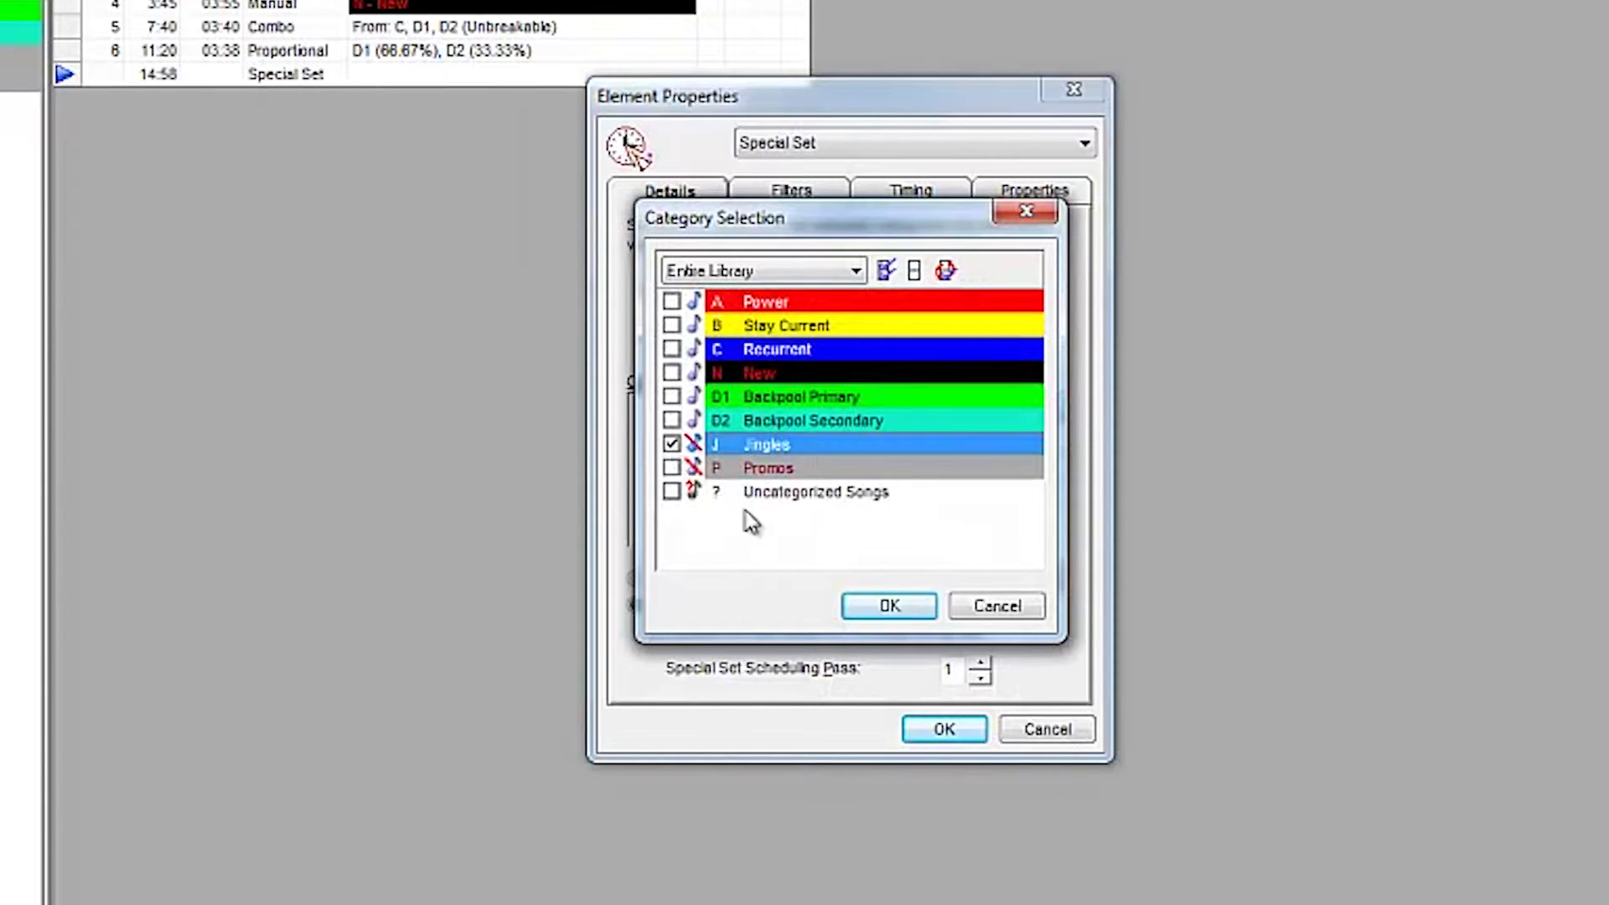
click(890, 607)
click(828, 344)
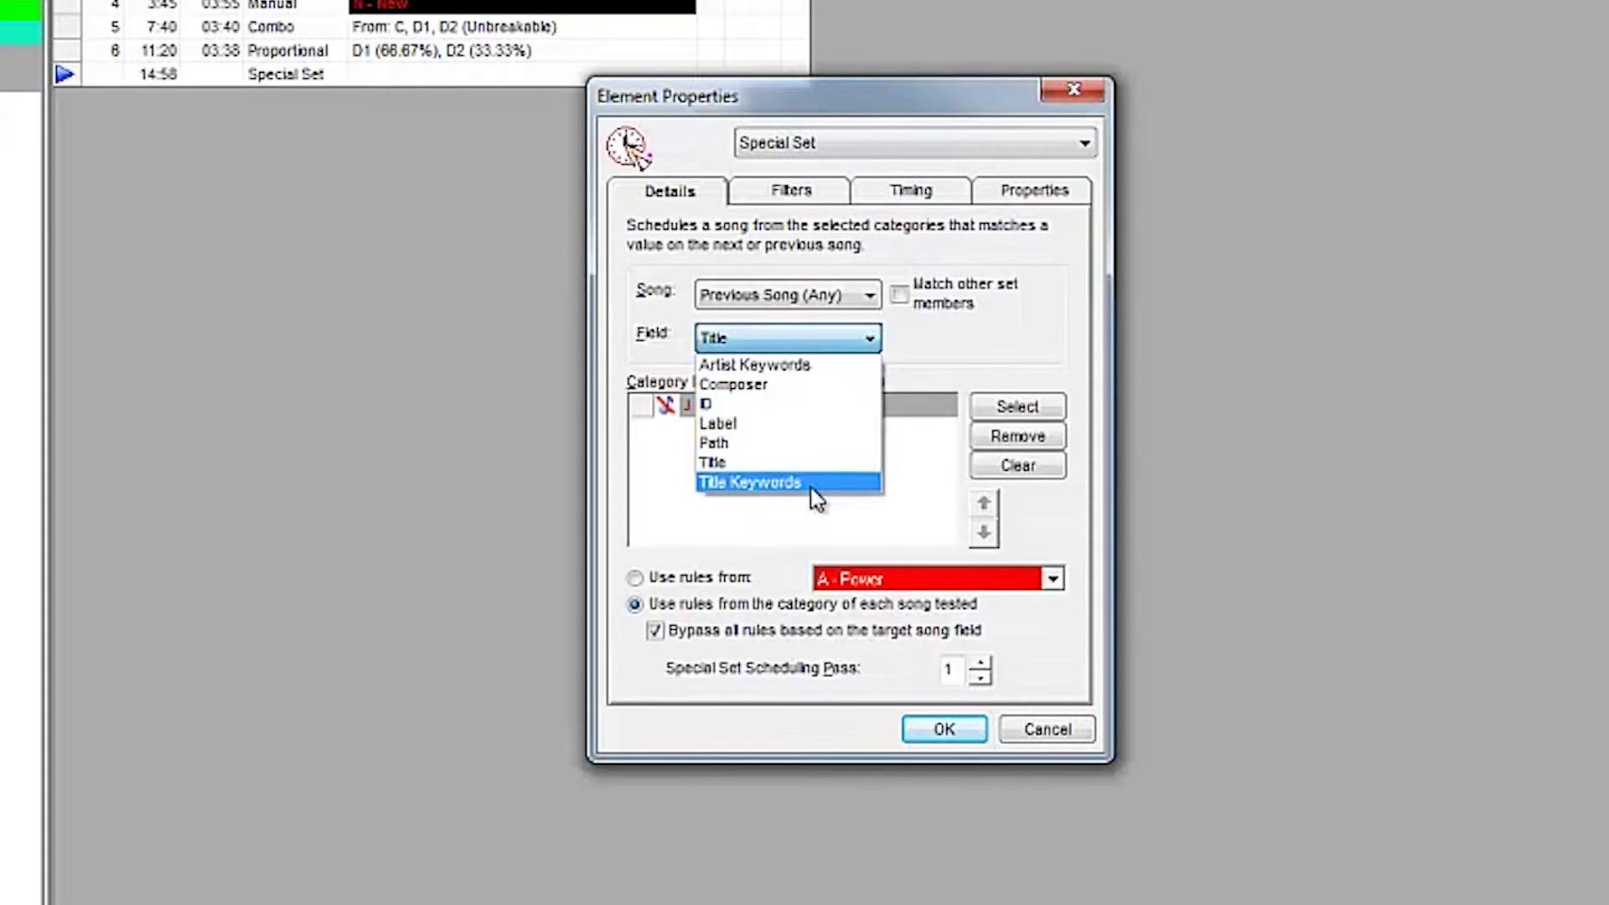
click(815, 498)
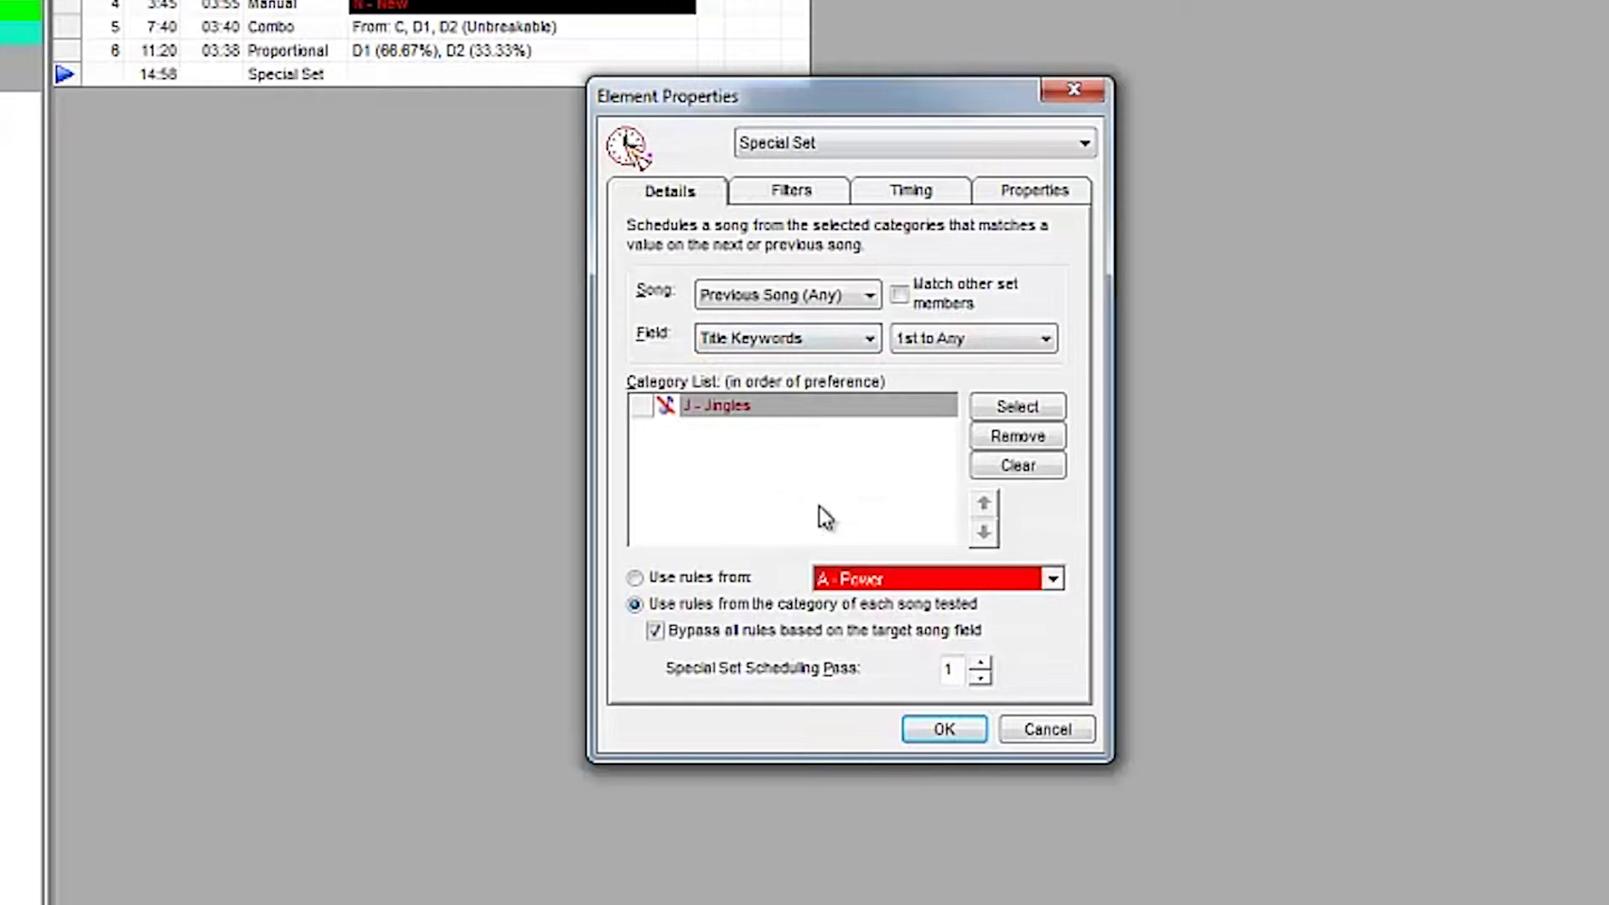
click(944, 728)
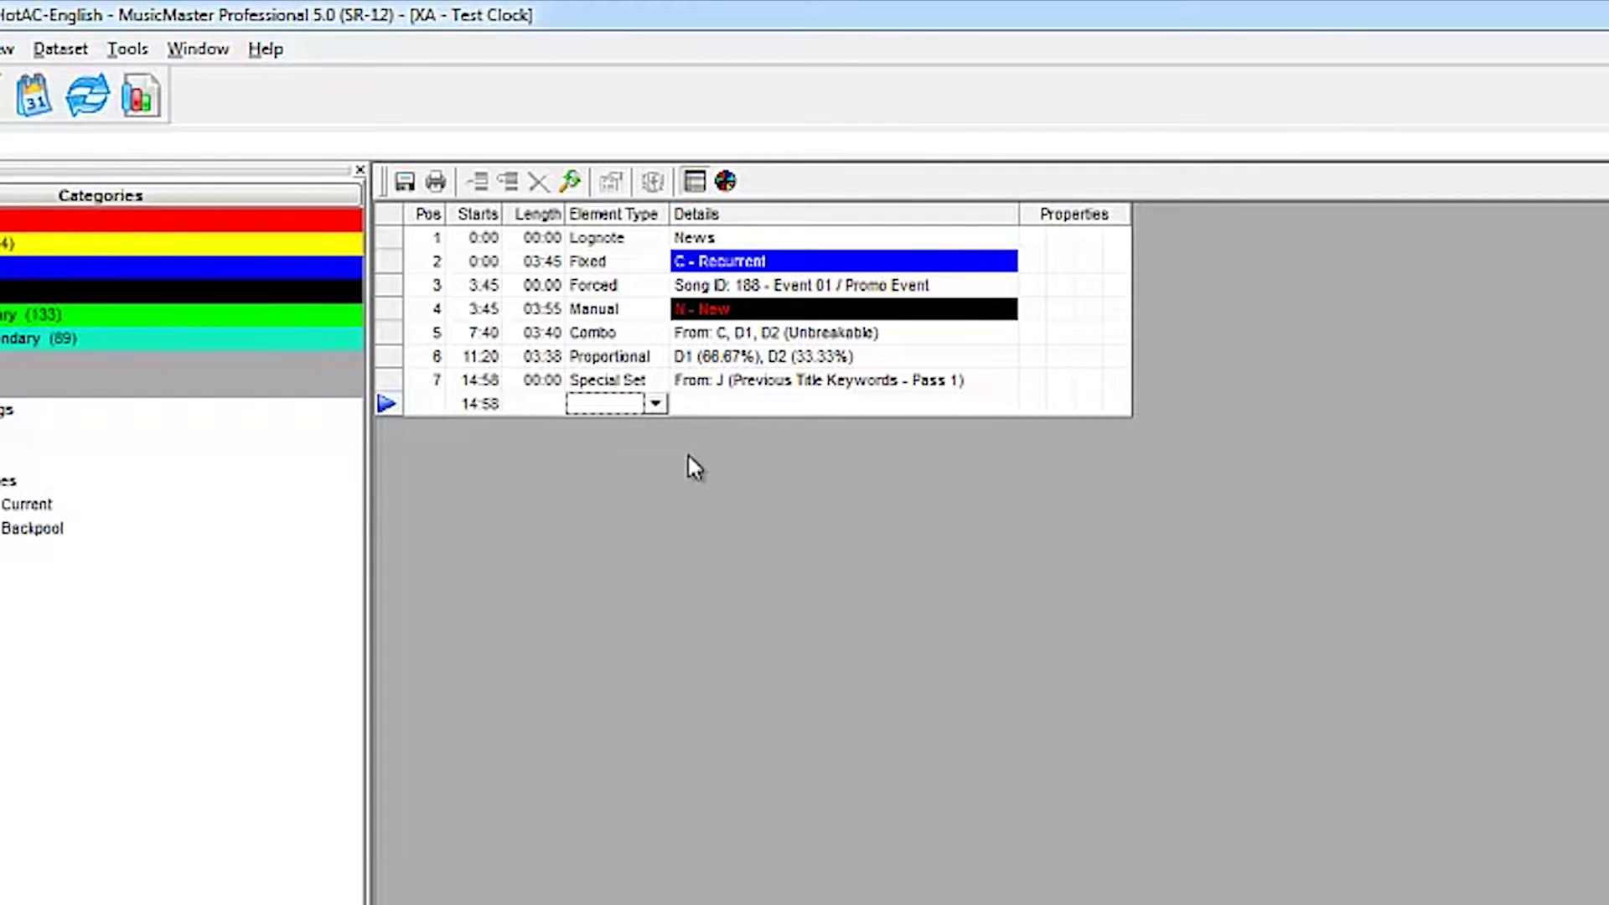
Add a Random element that draws from A - Power and B - Stay Current
click(657, 405)
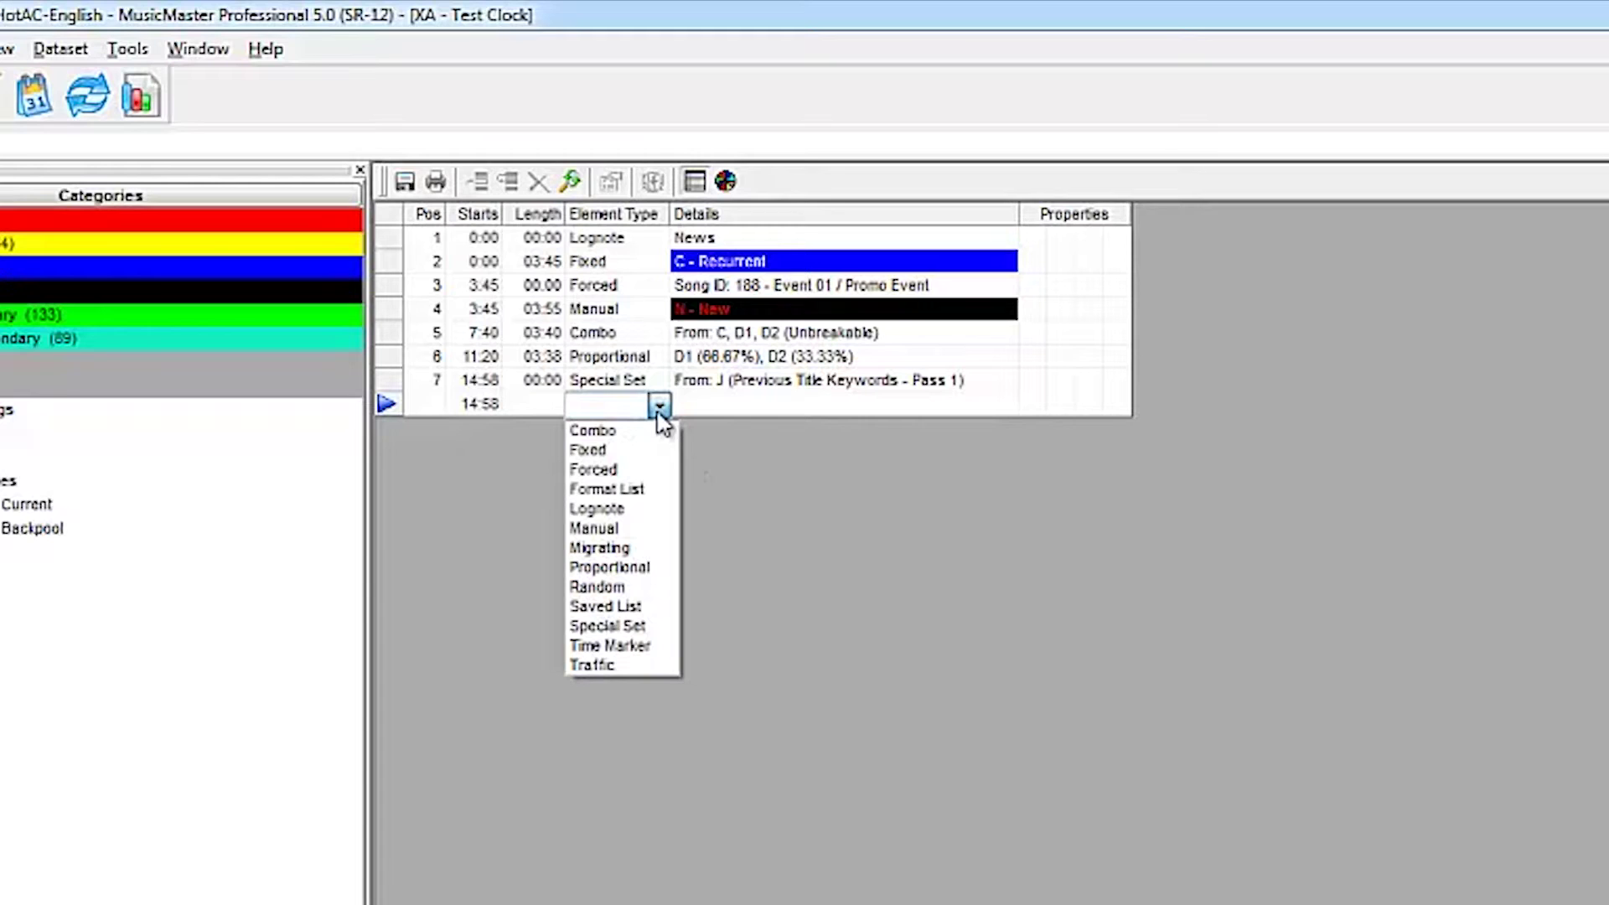
click(642, 587)
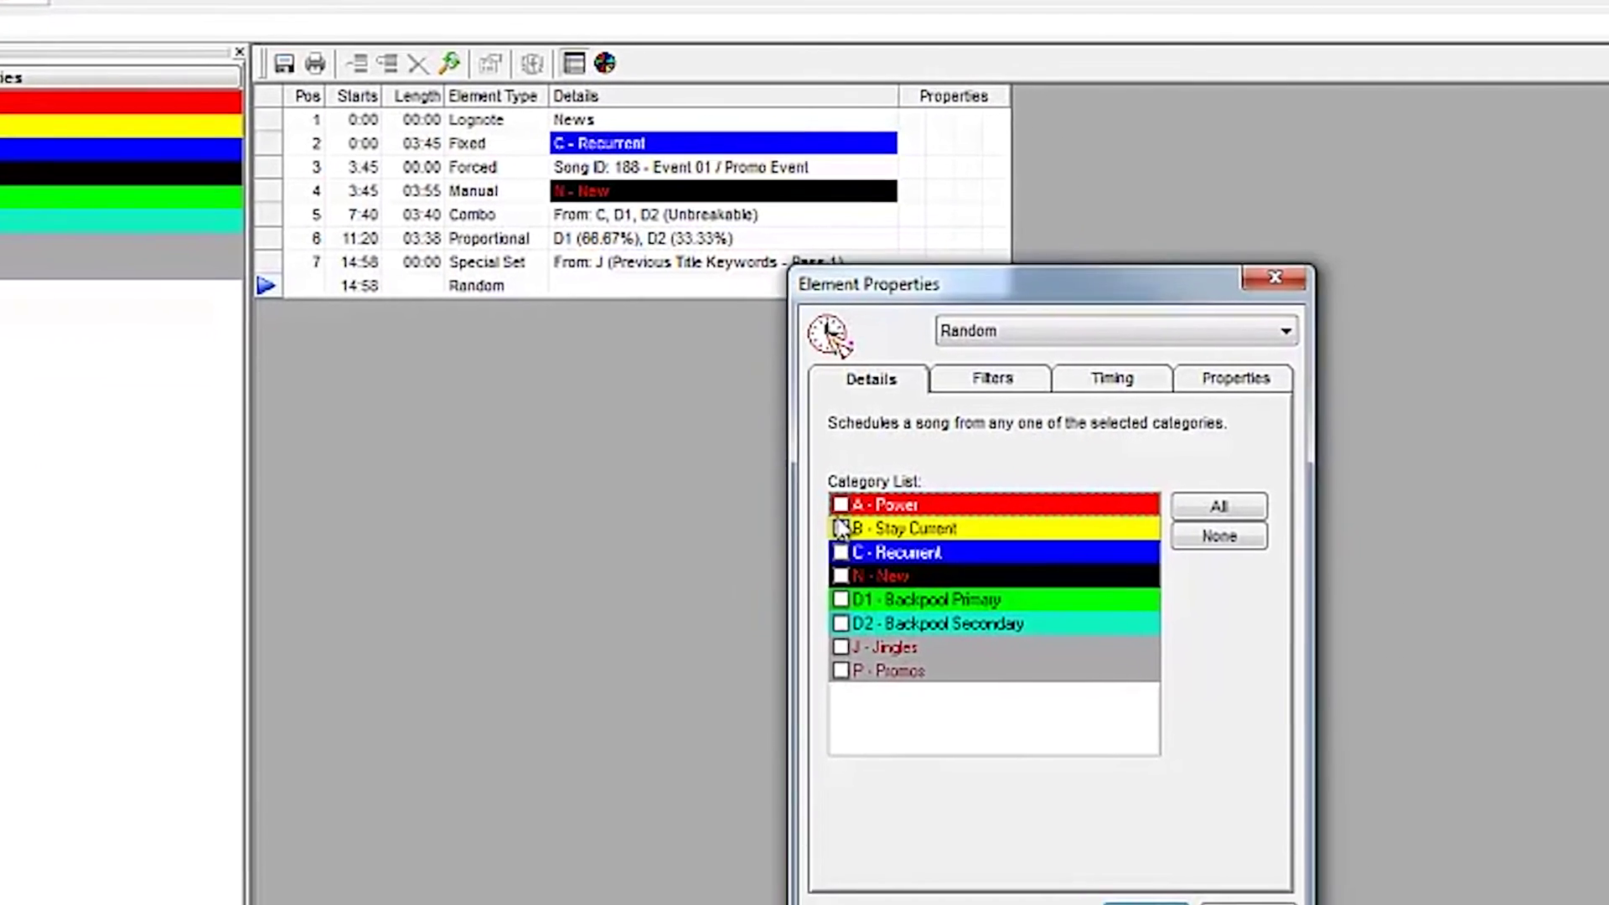
click(841, 504)
click(841, 528)
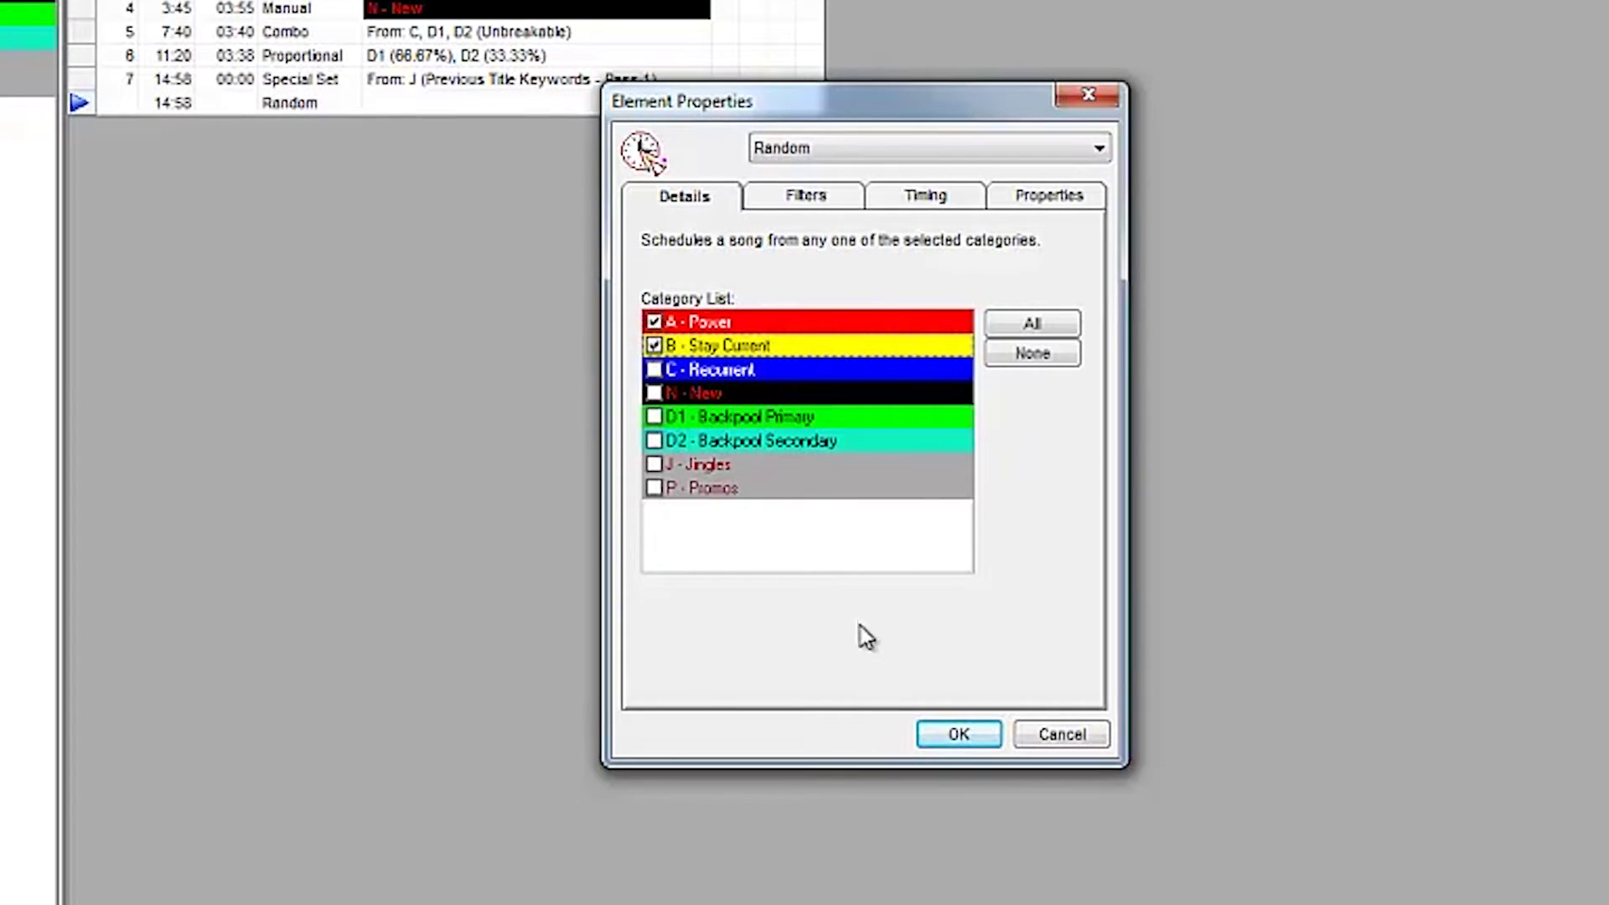
click(960, 736)
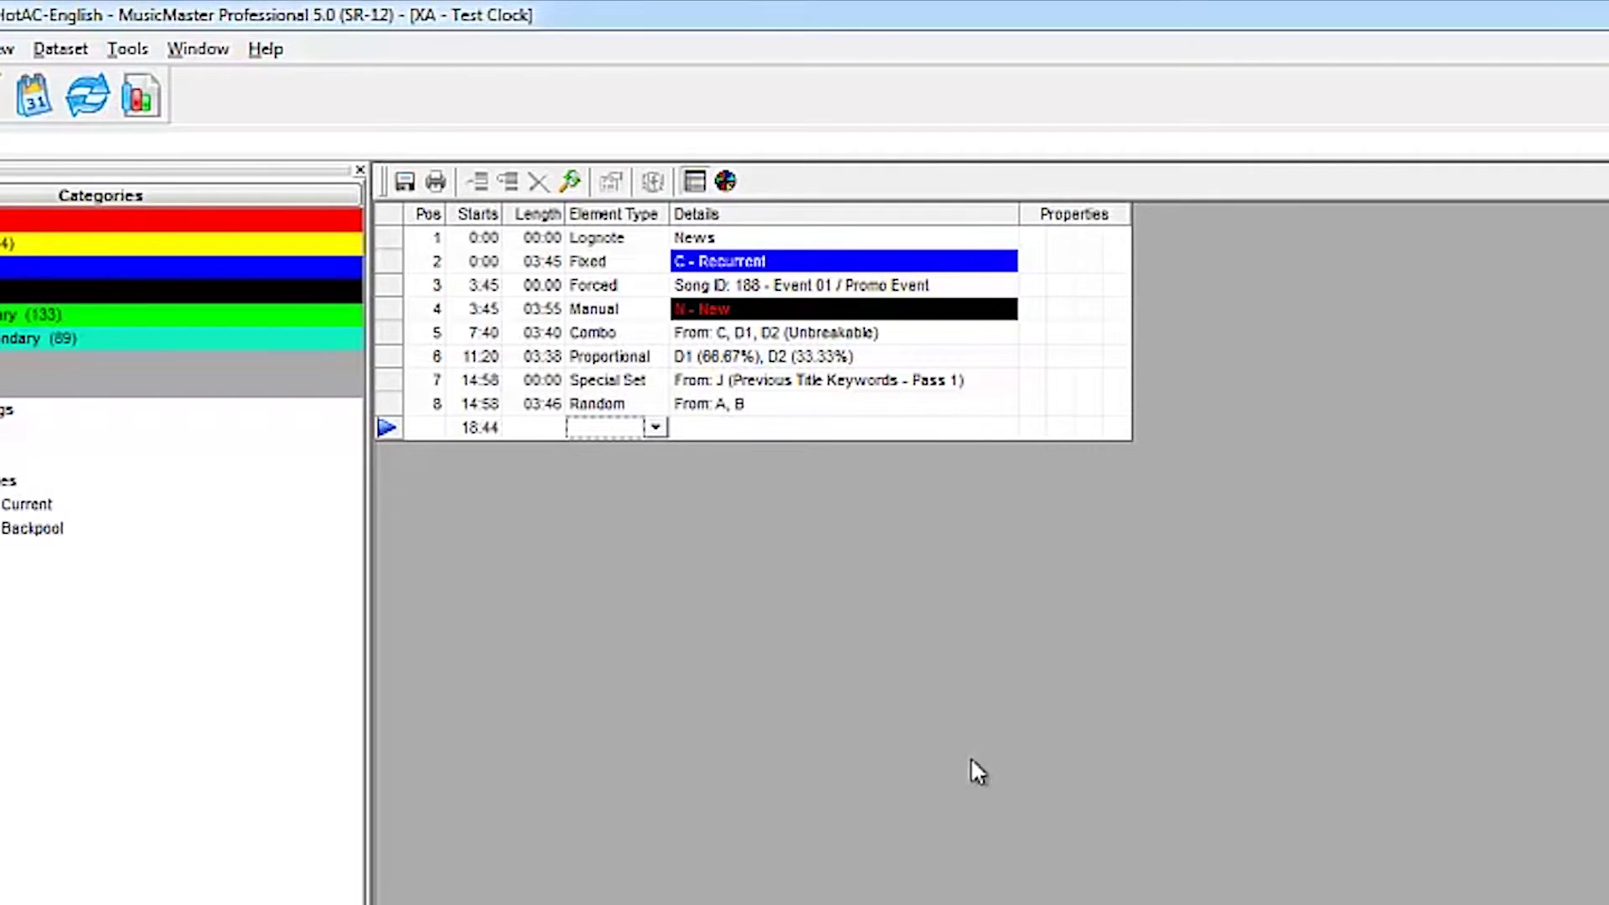
Add a Format List element that imports the next element from Format List Example
click(657, 431)
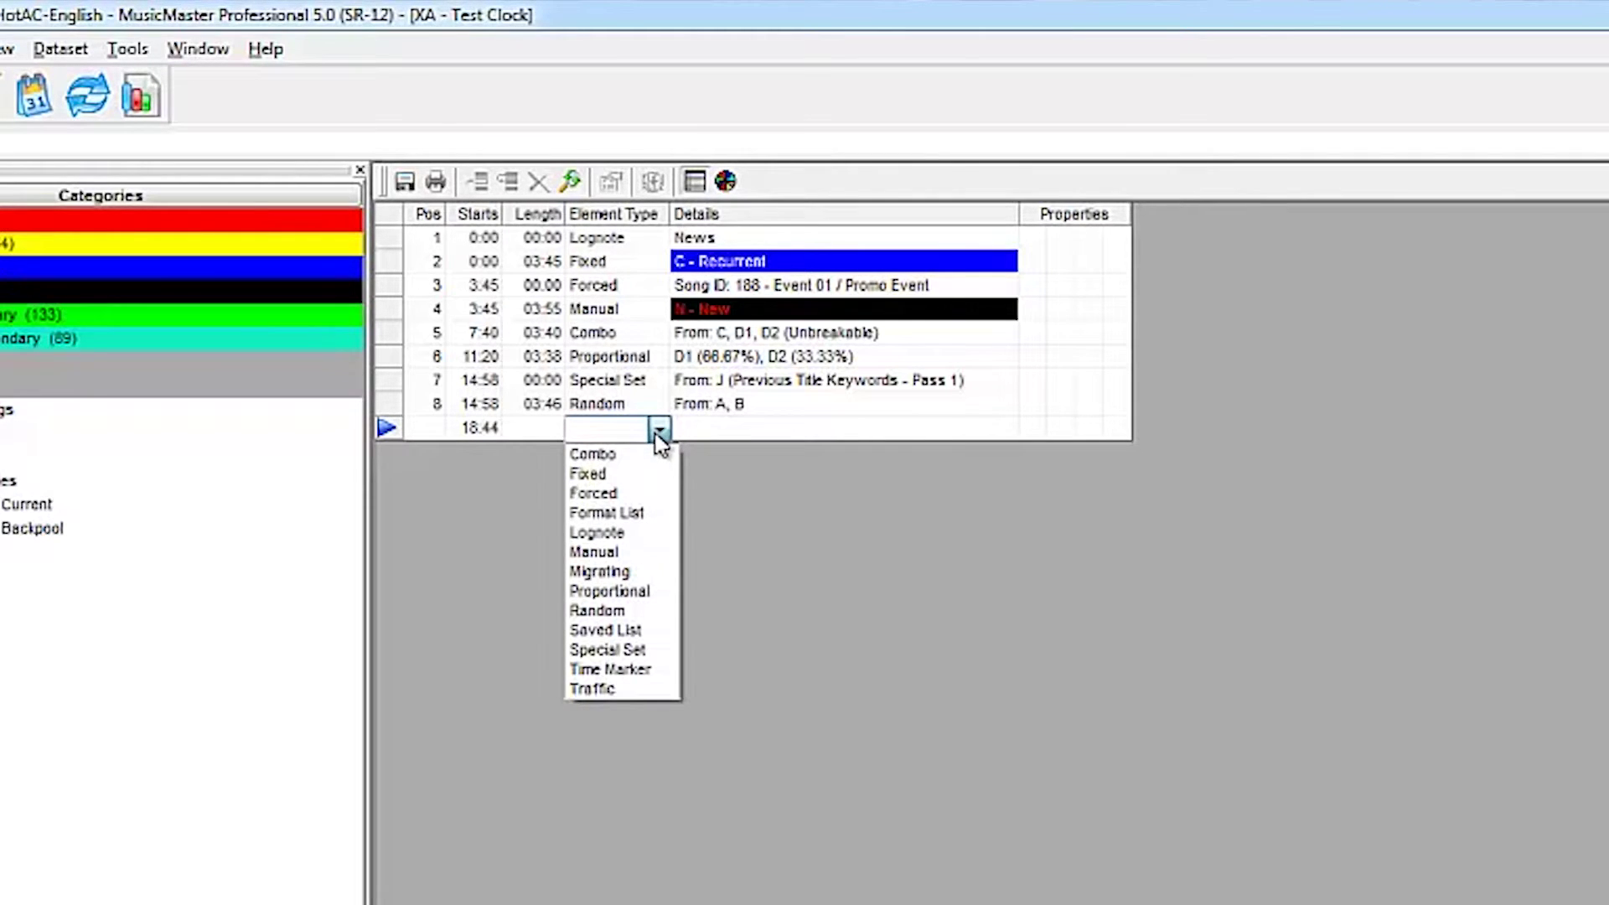
click(644, 514)
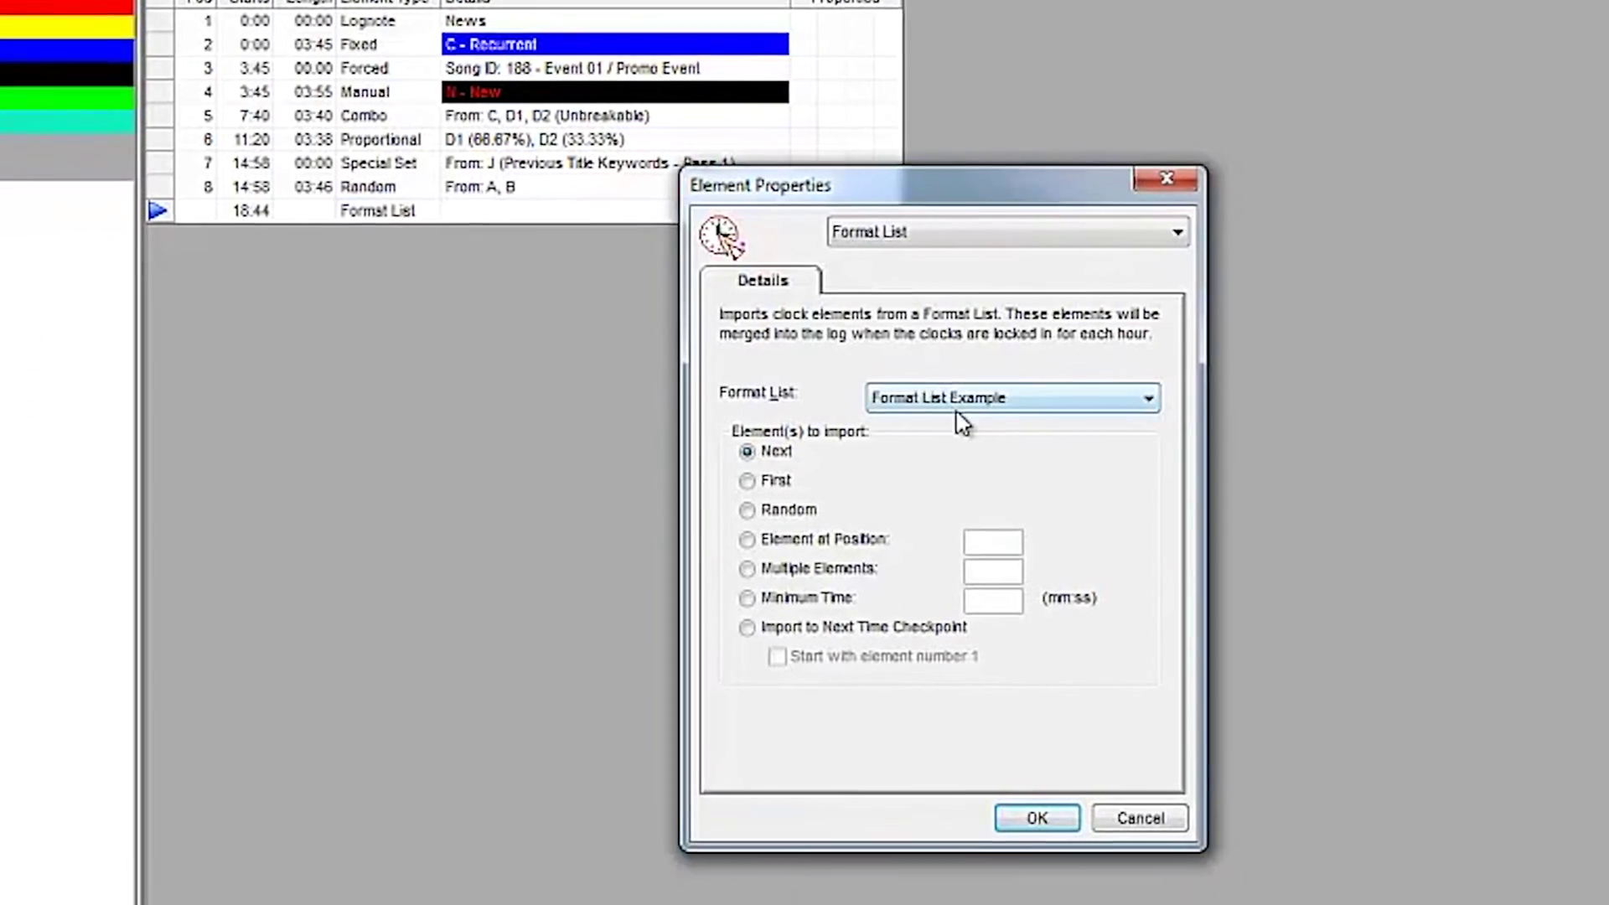
click(958, 407)
click(957, 417)
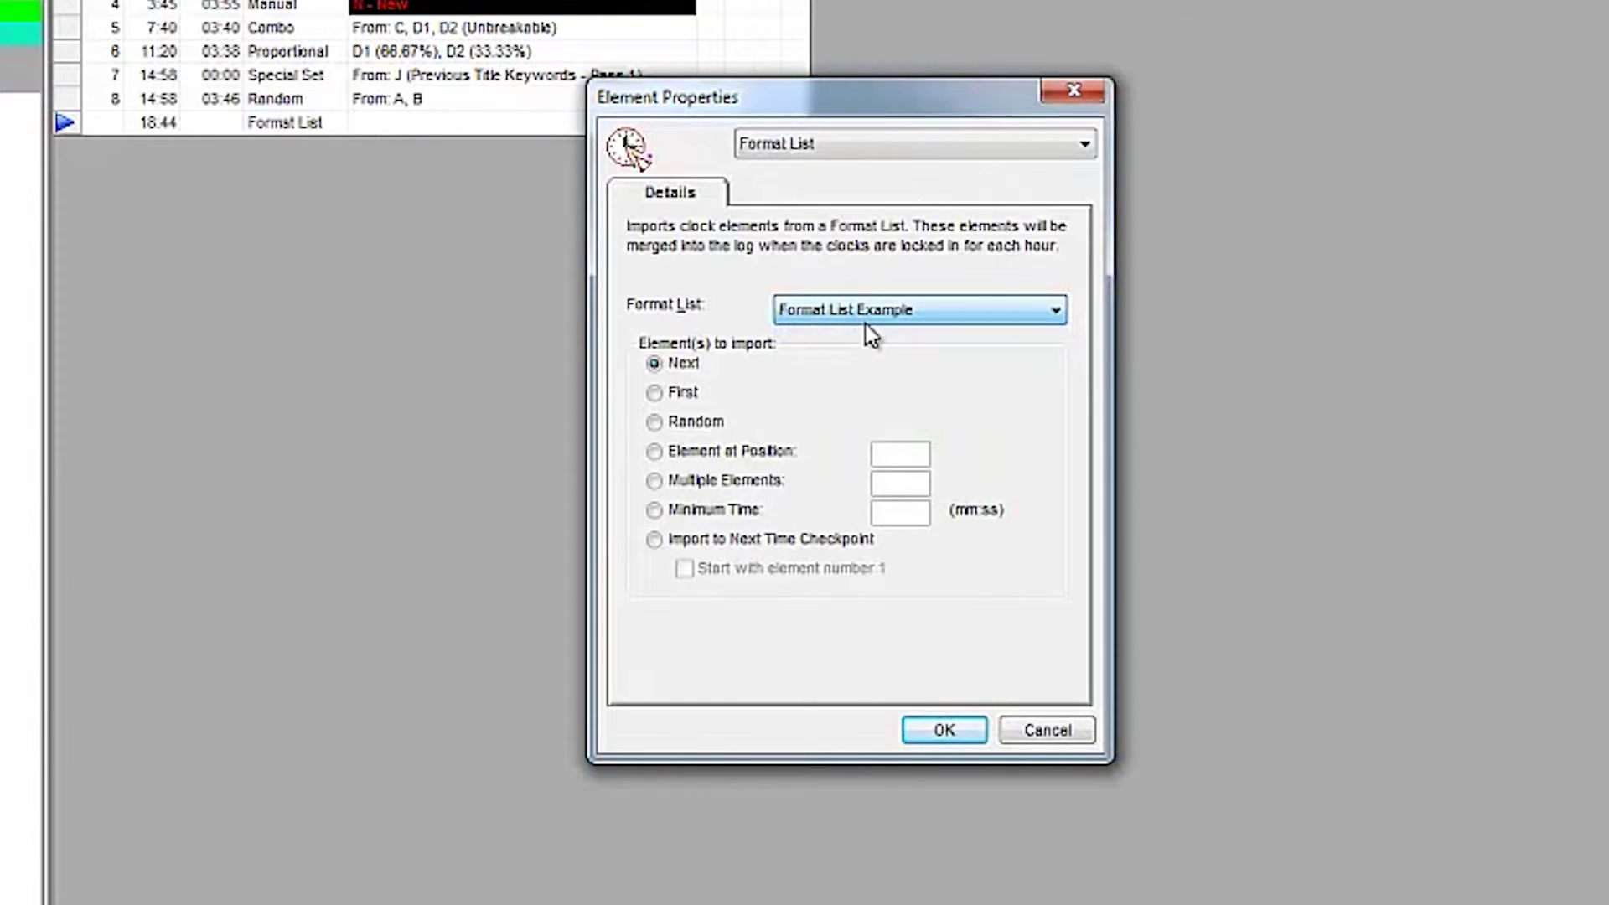
click(943, 731)
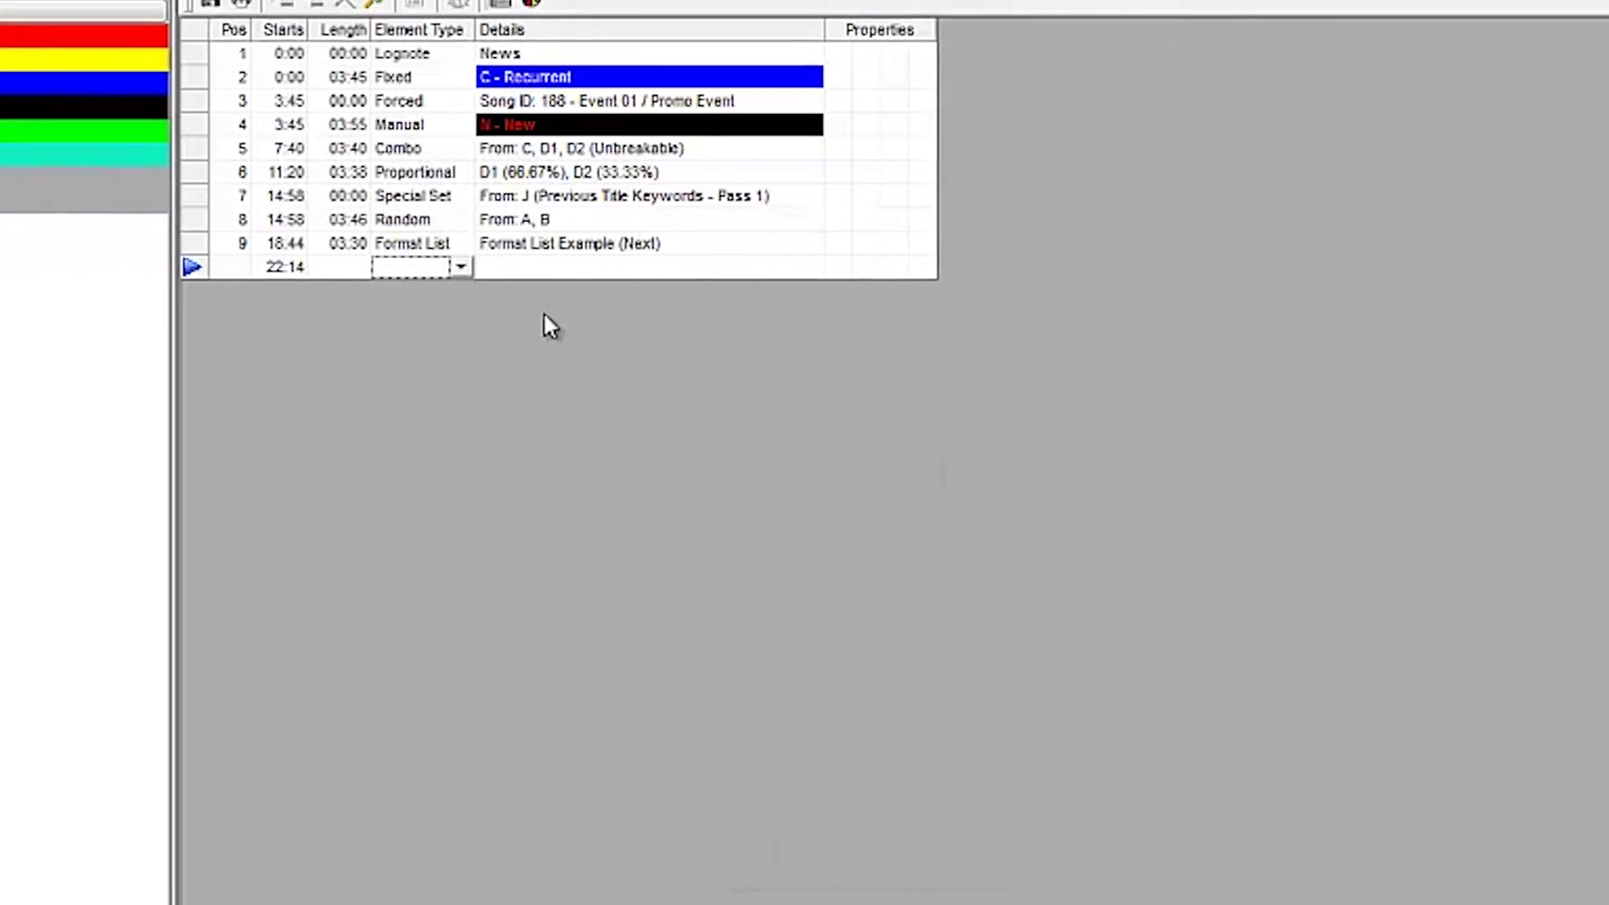
Add a Saved List element that imports the next song from the saved list named song list
click(536, 339)
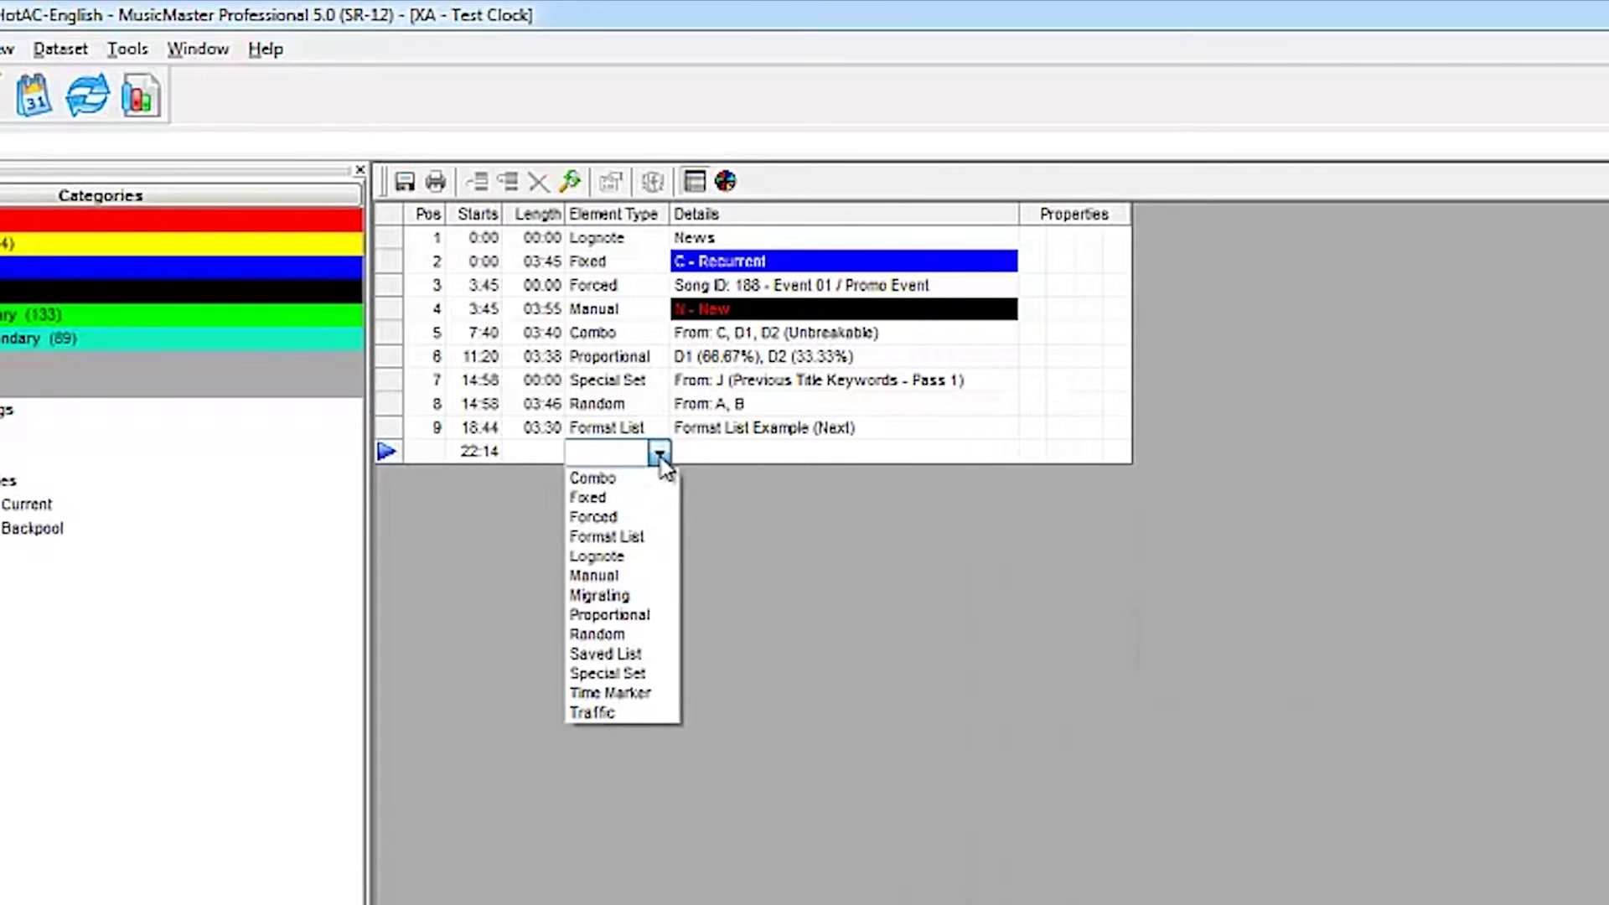
click(655, 655)
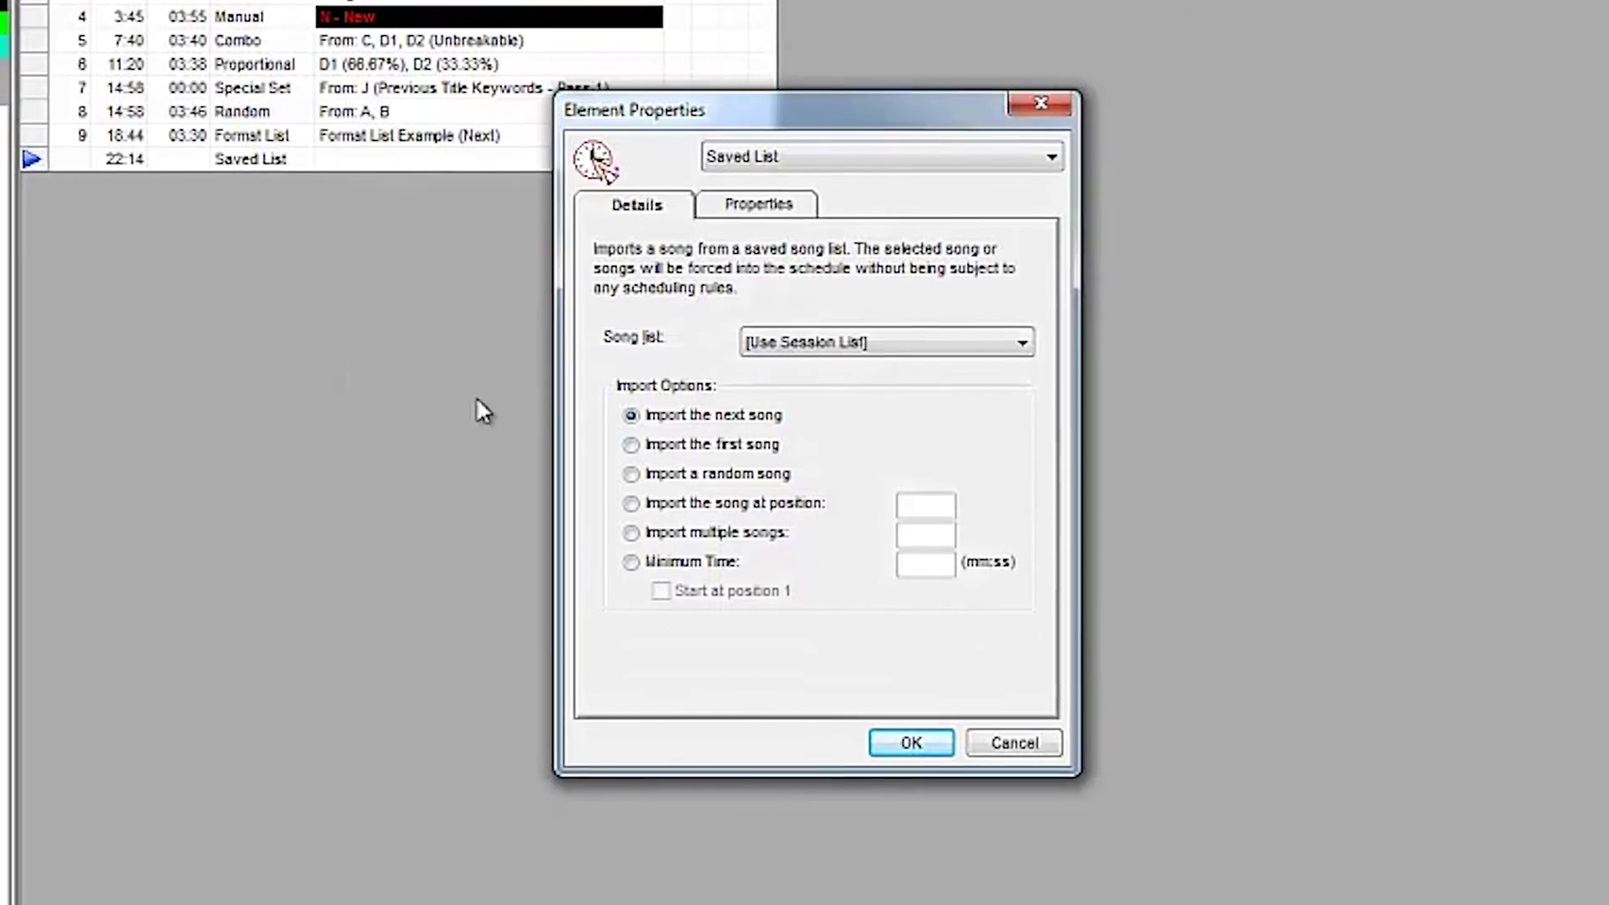
click(767, 339)
click(770, 380)
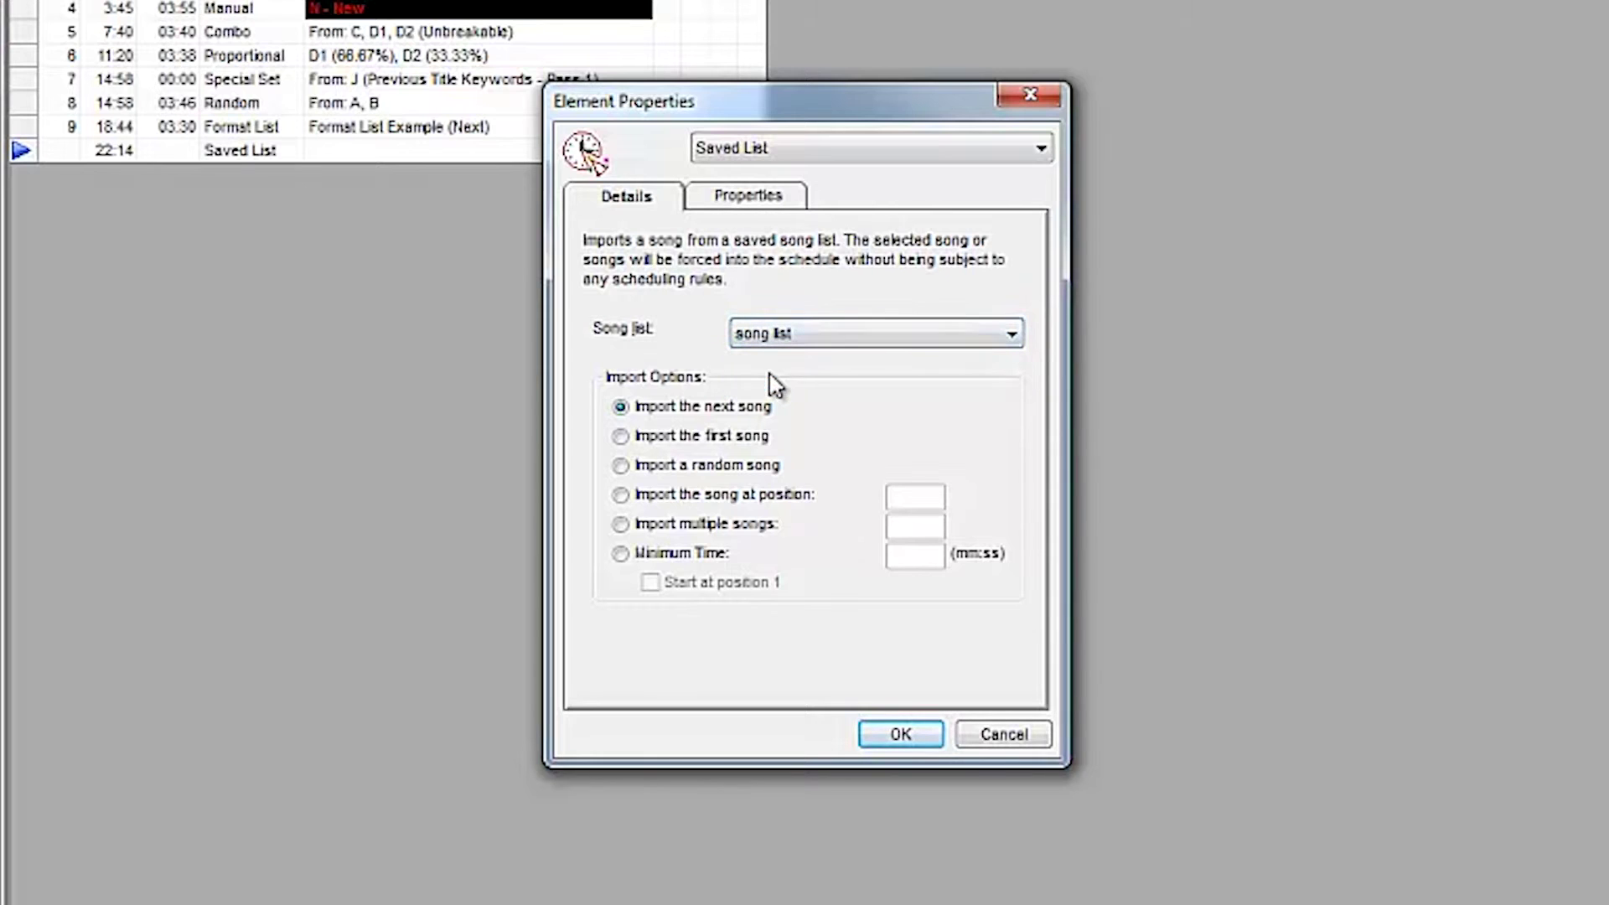
click(898, 731)
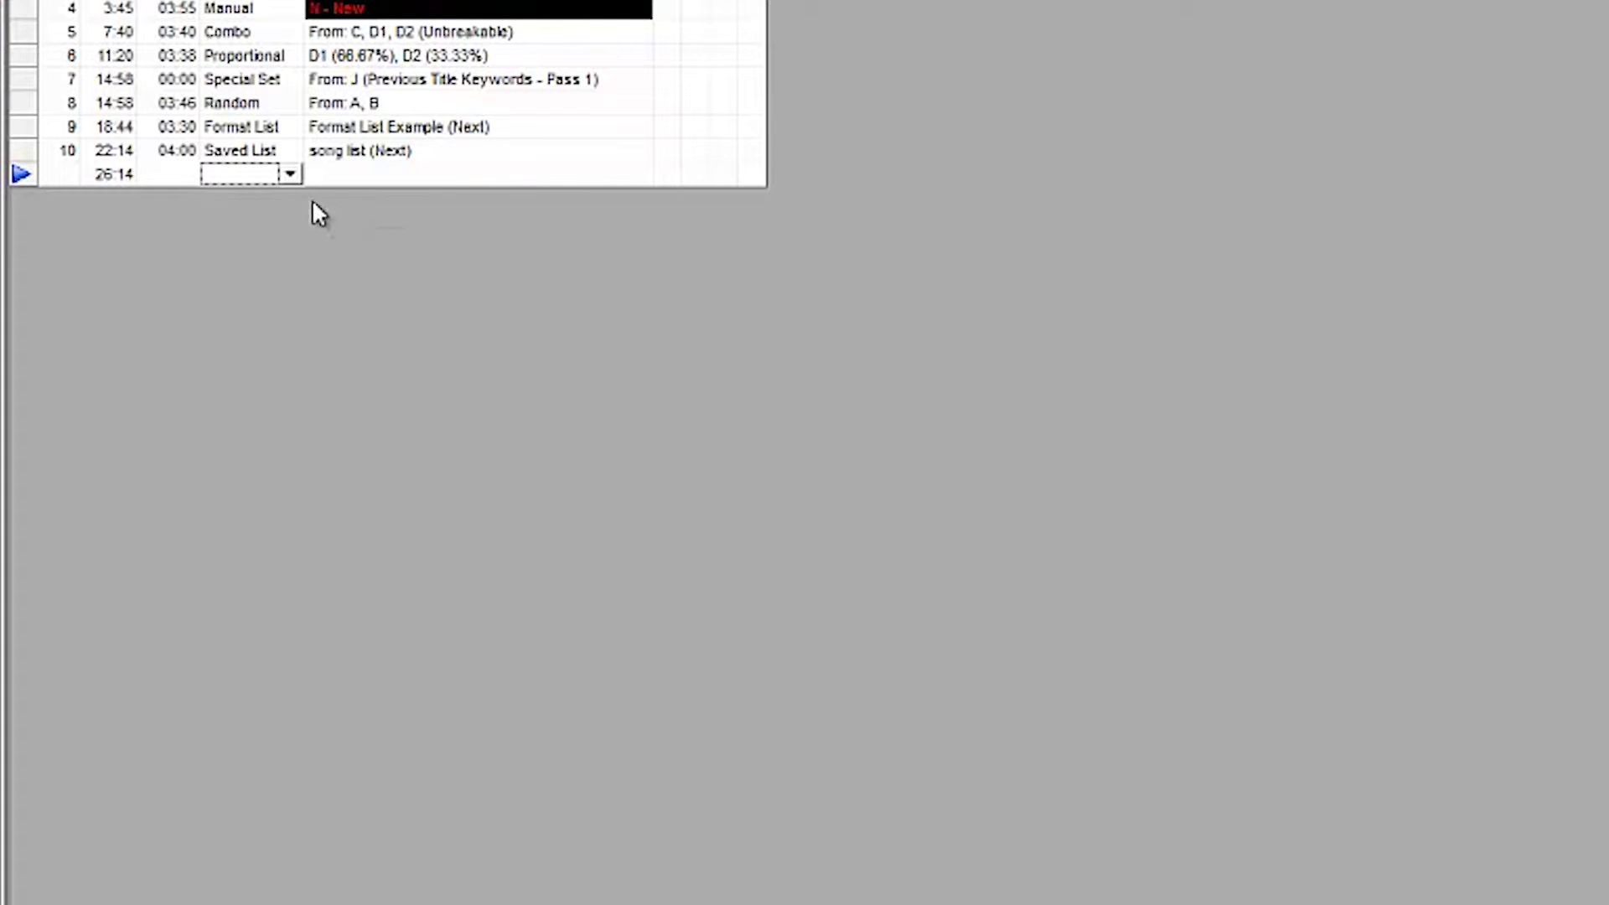
Add a Migrating element for D1 - Backpool Primary and D2 - Backpool Secondary
click(289, 173)
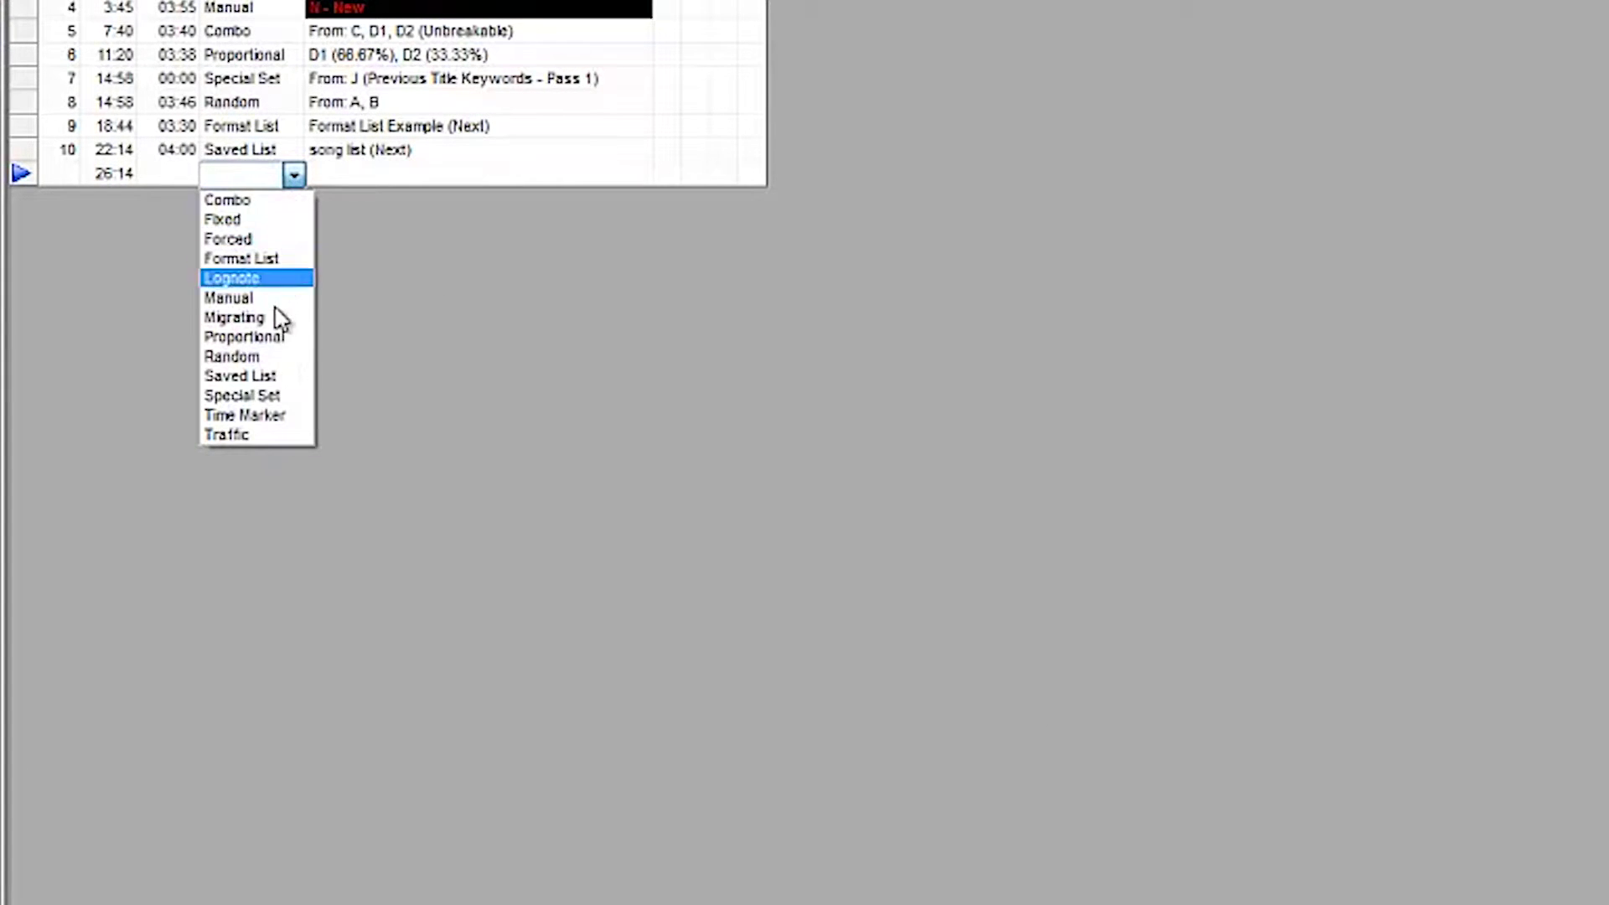
click(276, 322)
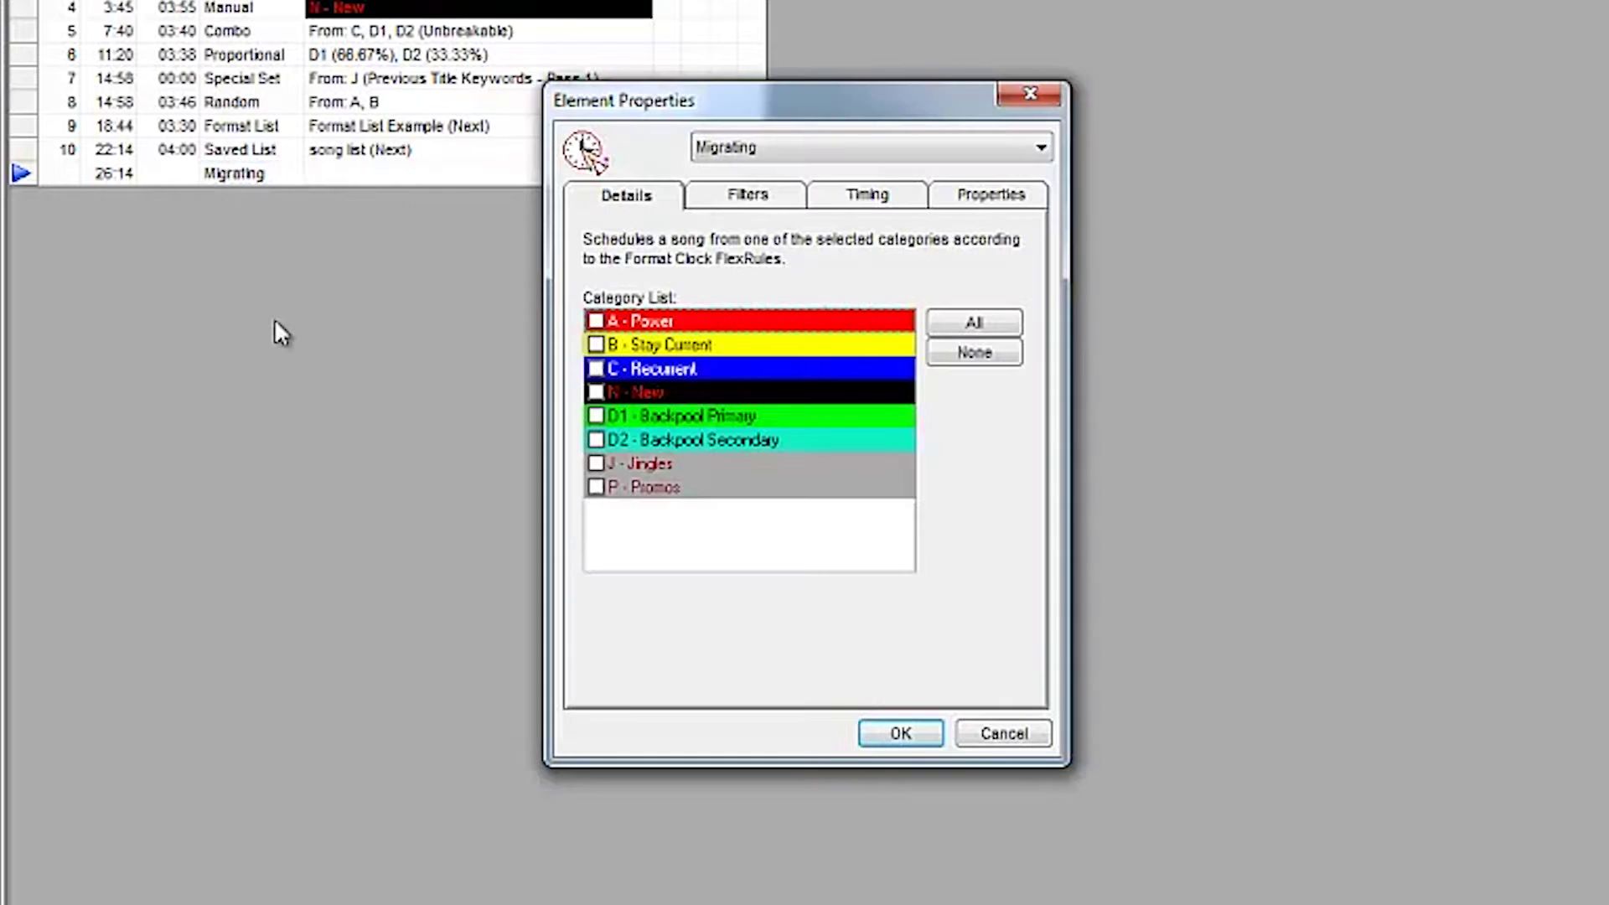
click(596, 418)
click(596, 439)
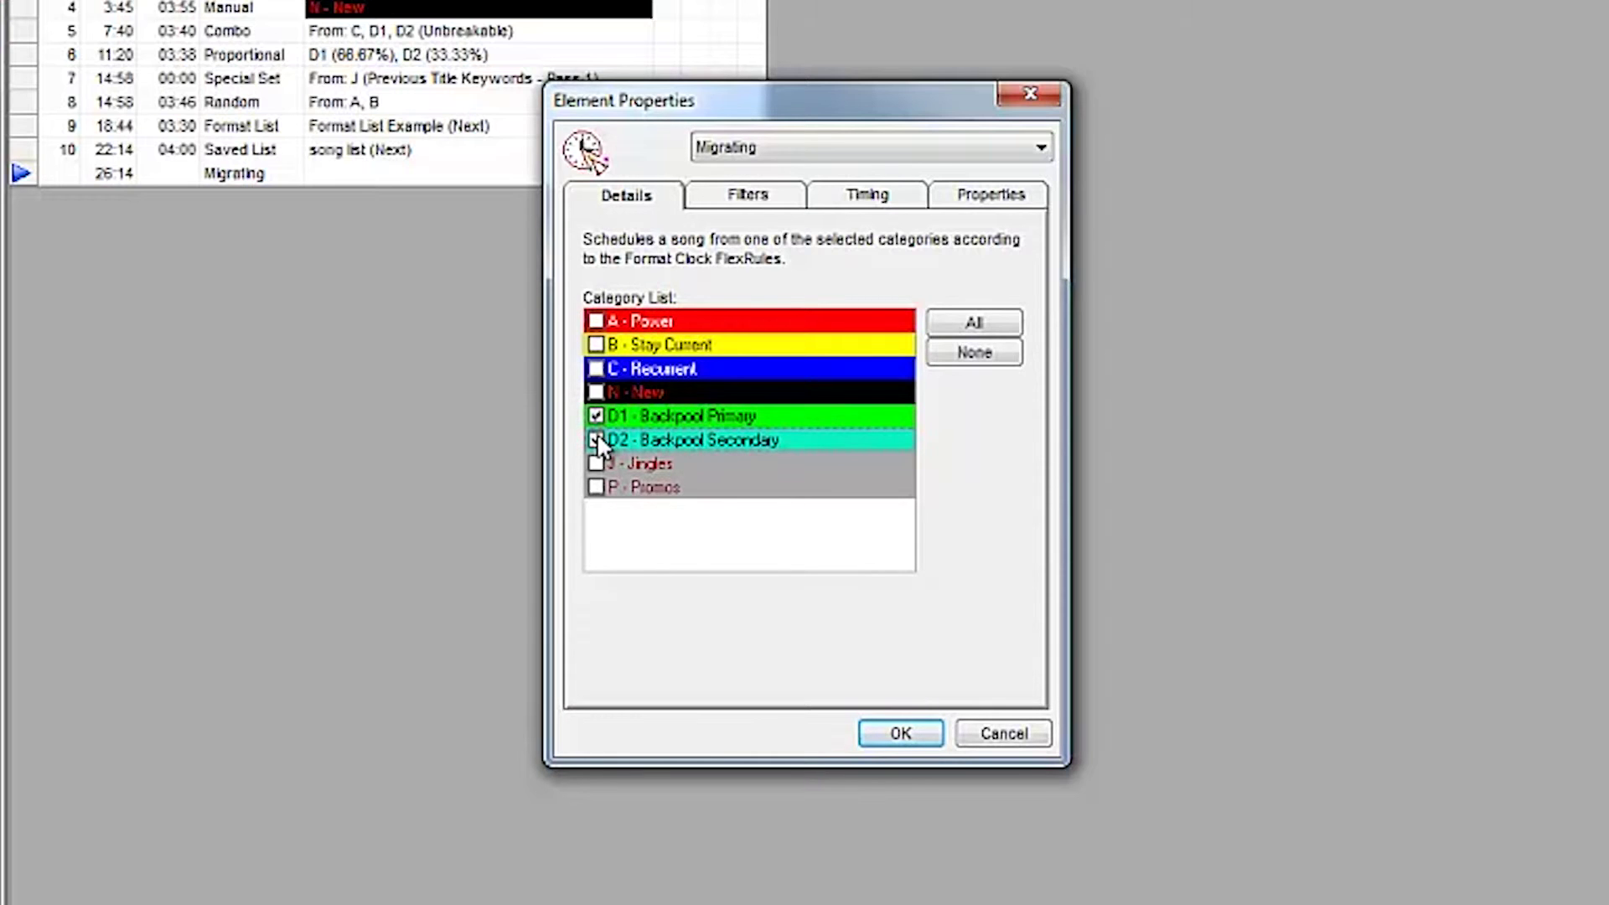
click(896, 734)
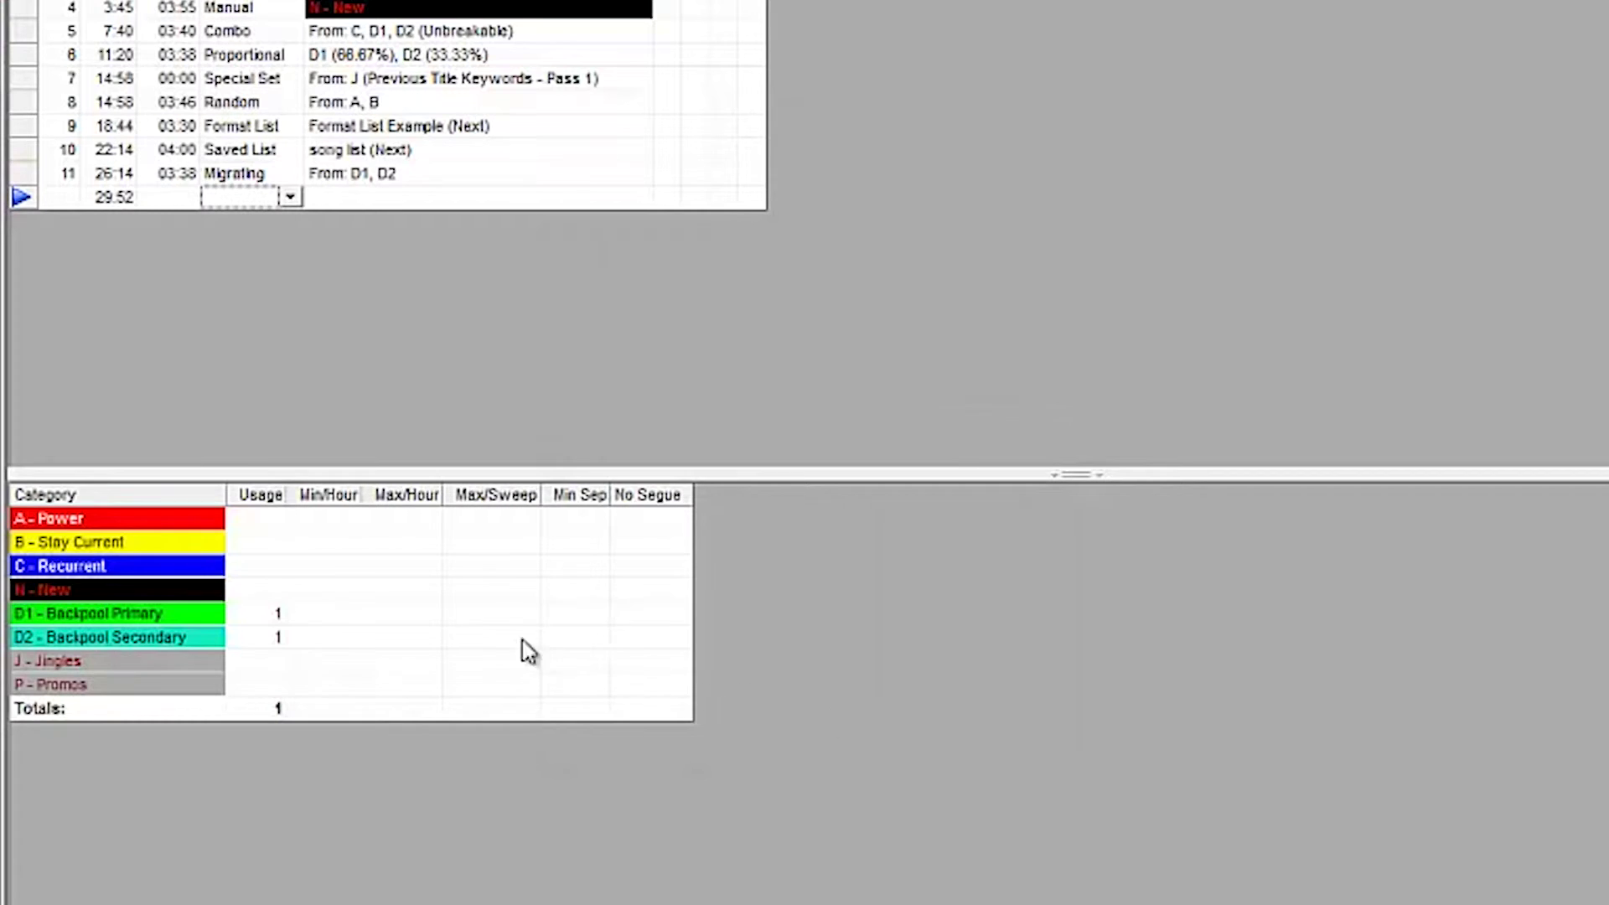
Set the clock rules to a minimum of 1 per hour for D2 - Backpool Secondary and a maximum of 1 per hour for D1 - Backpool Primary
click(347, 641)
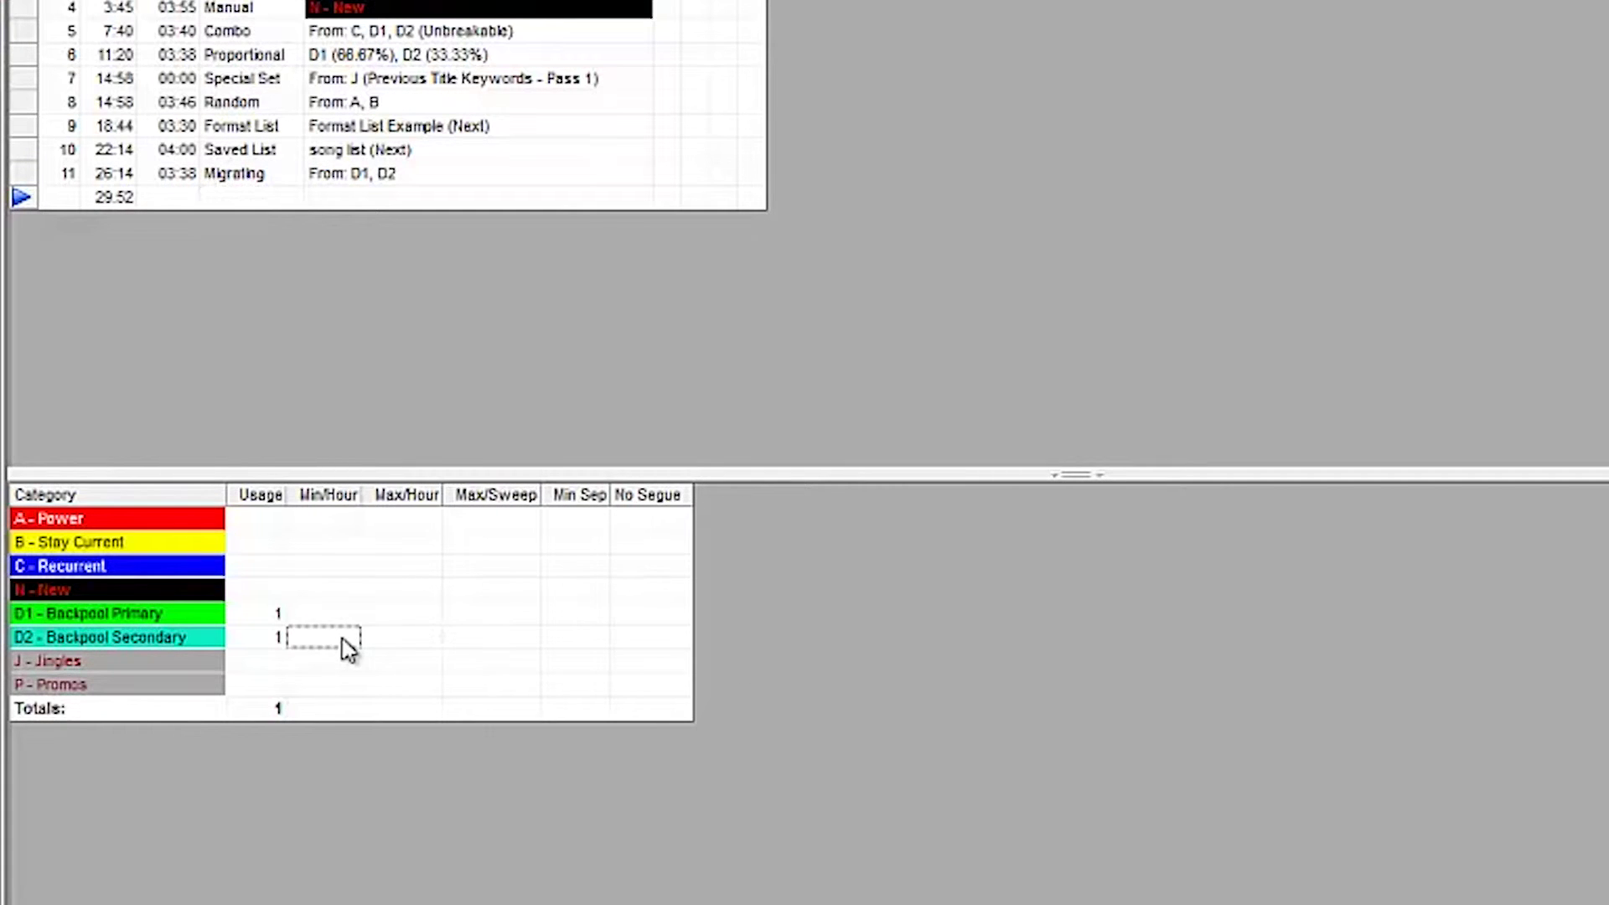
text(1)
click(376, 620)
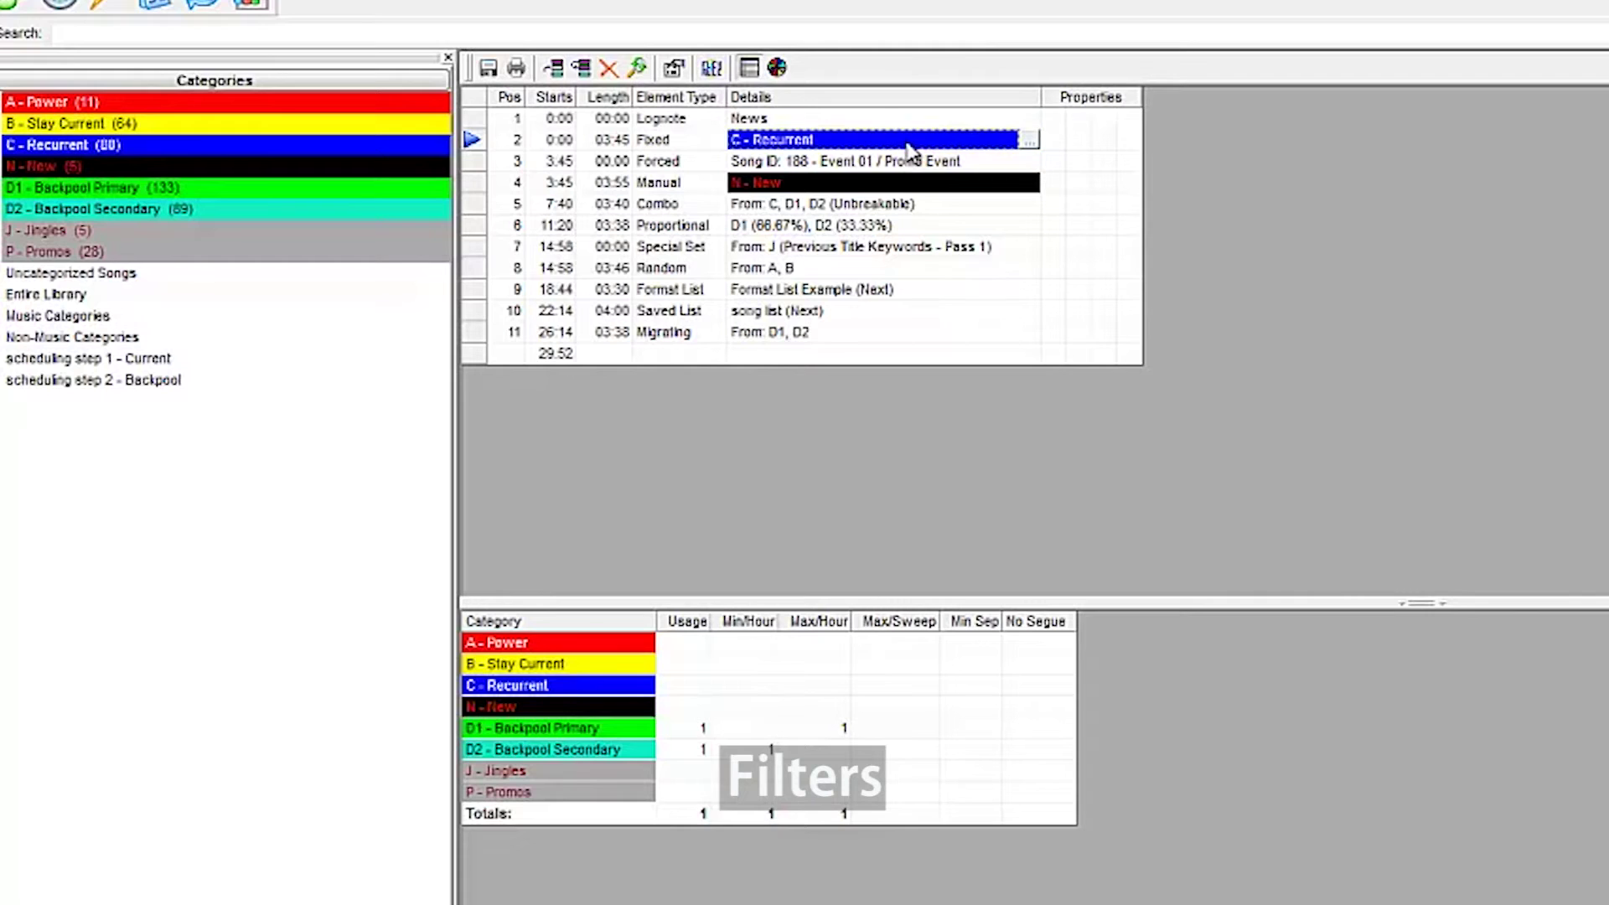
Add a filter to the Fixed C - Recurrent element that limits songs to Soundcodes containing any of R - Rock
double_click(907, 143)
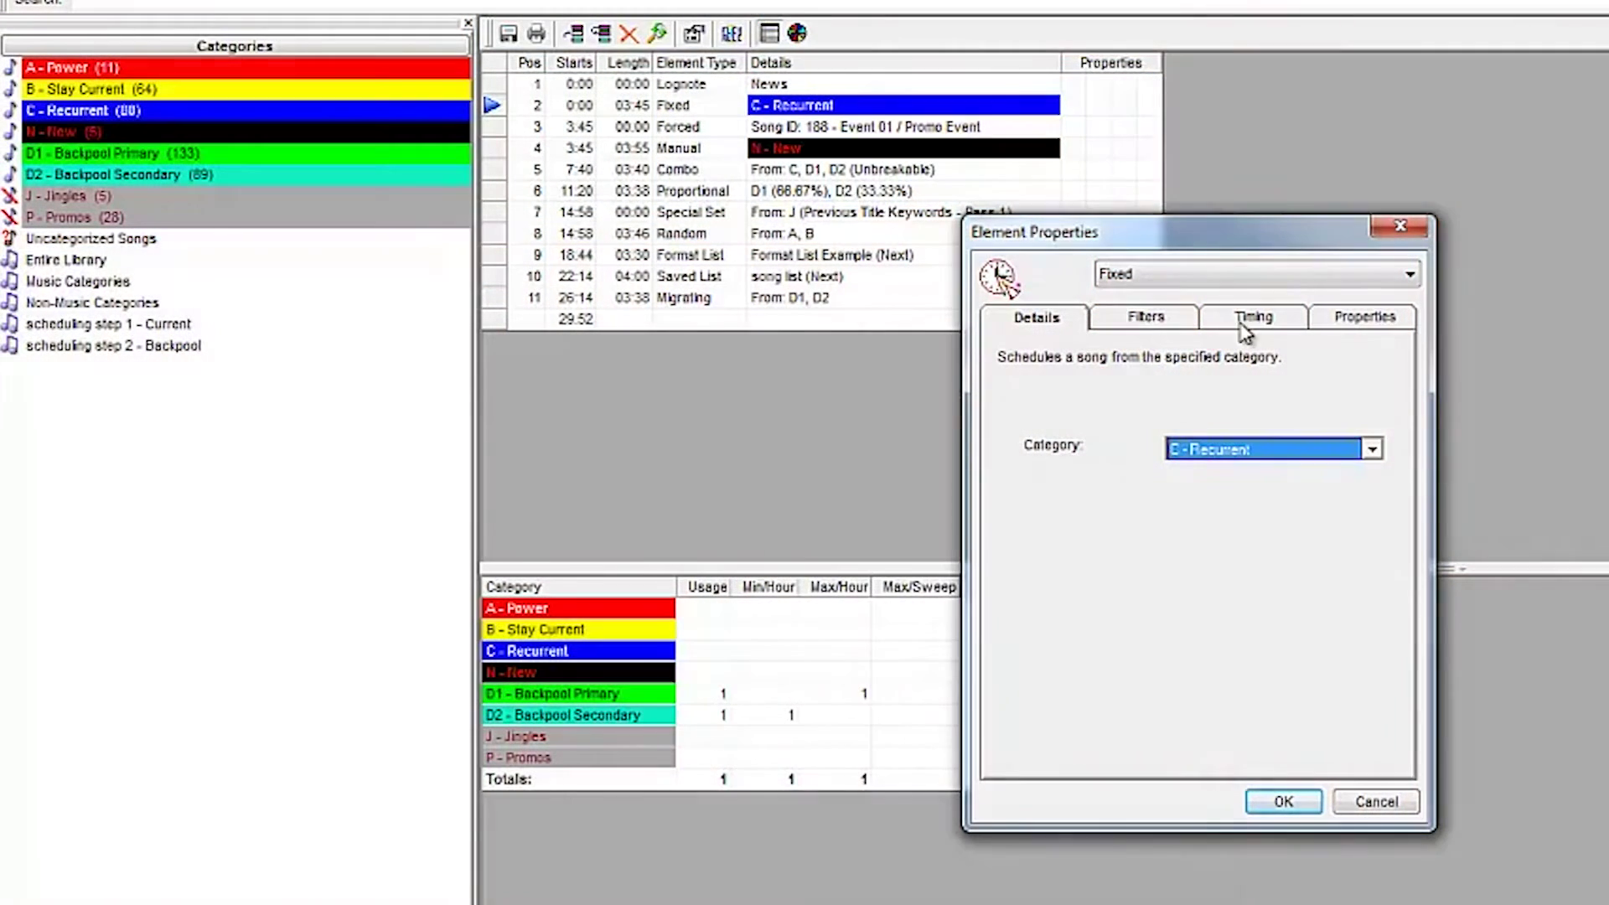
click(1146, 319)
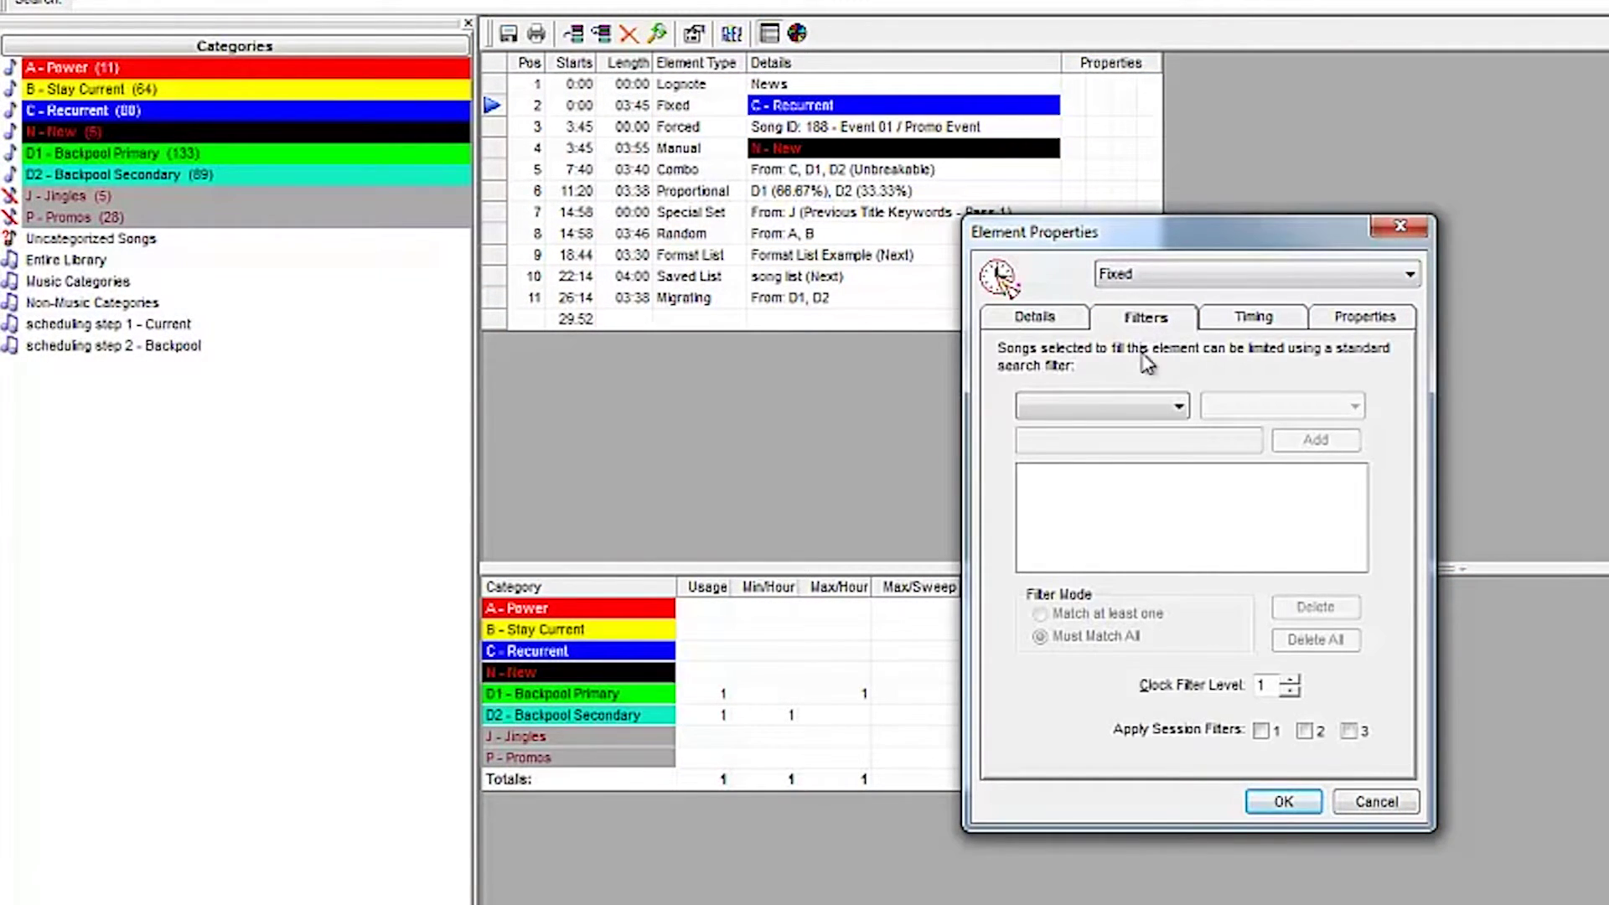
click(1145, 407)
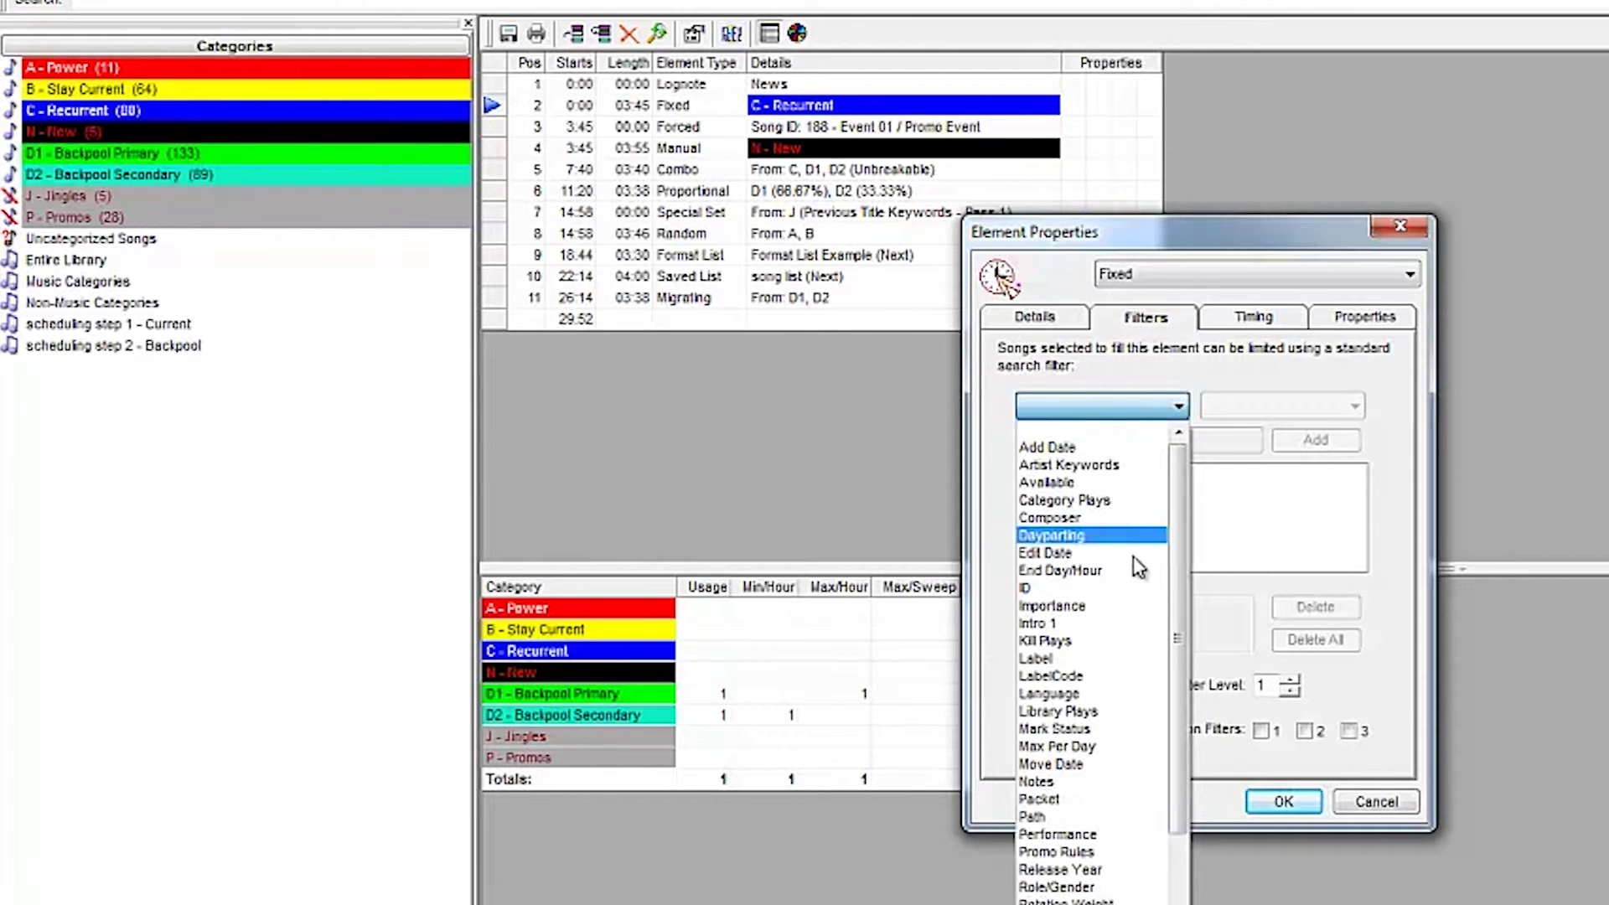
scroll(1094, 829, down, 2)
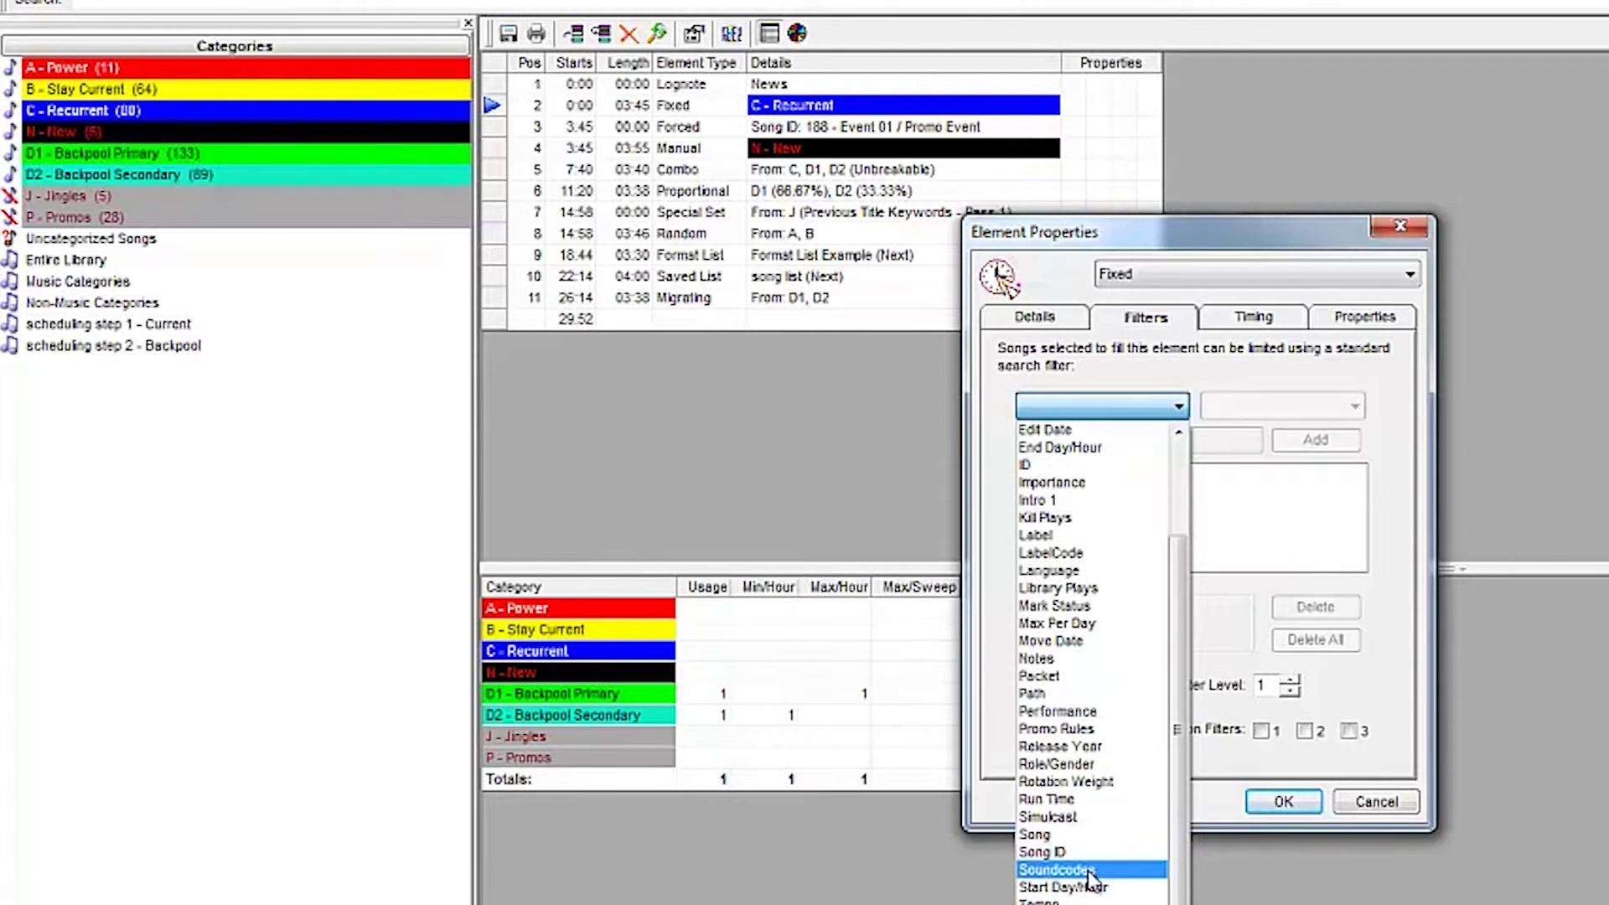
click(1089, 872)
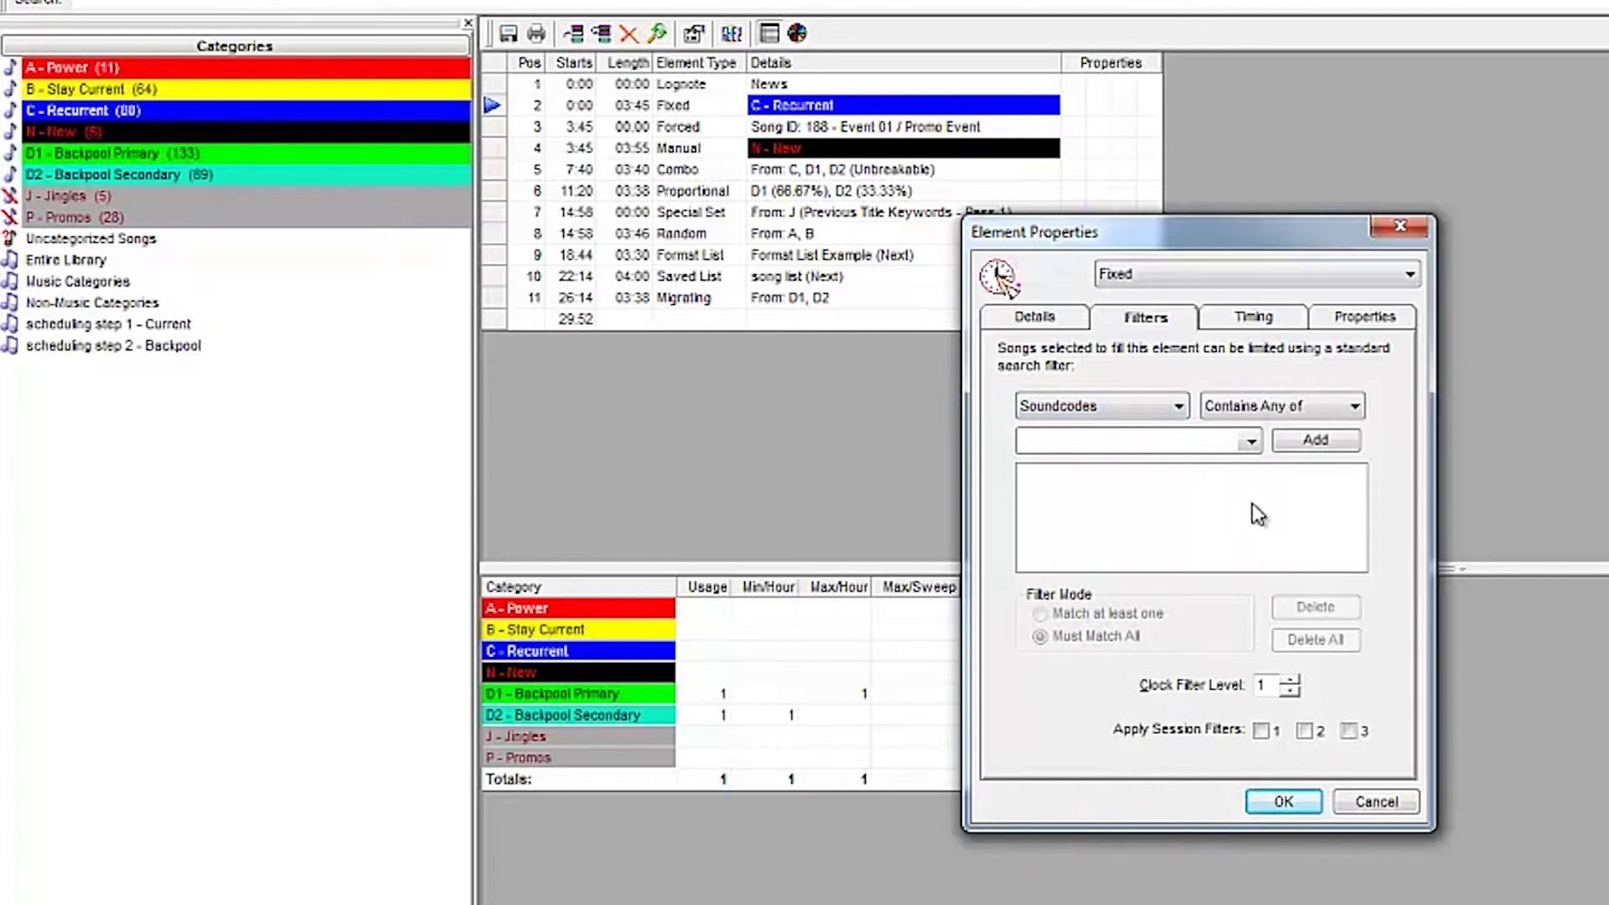
click(1252, 443)
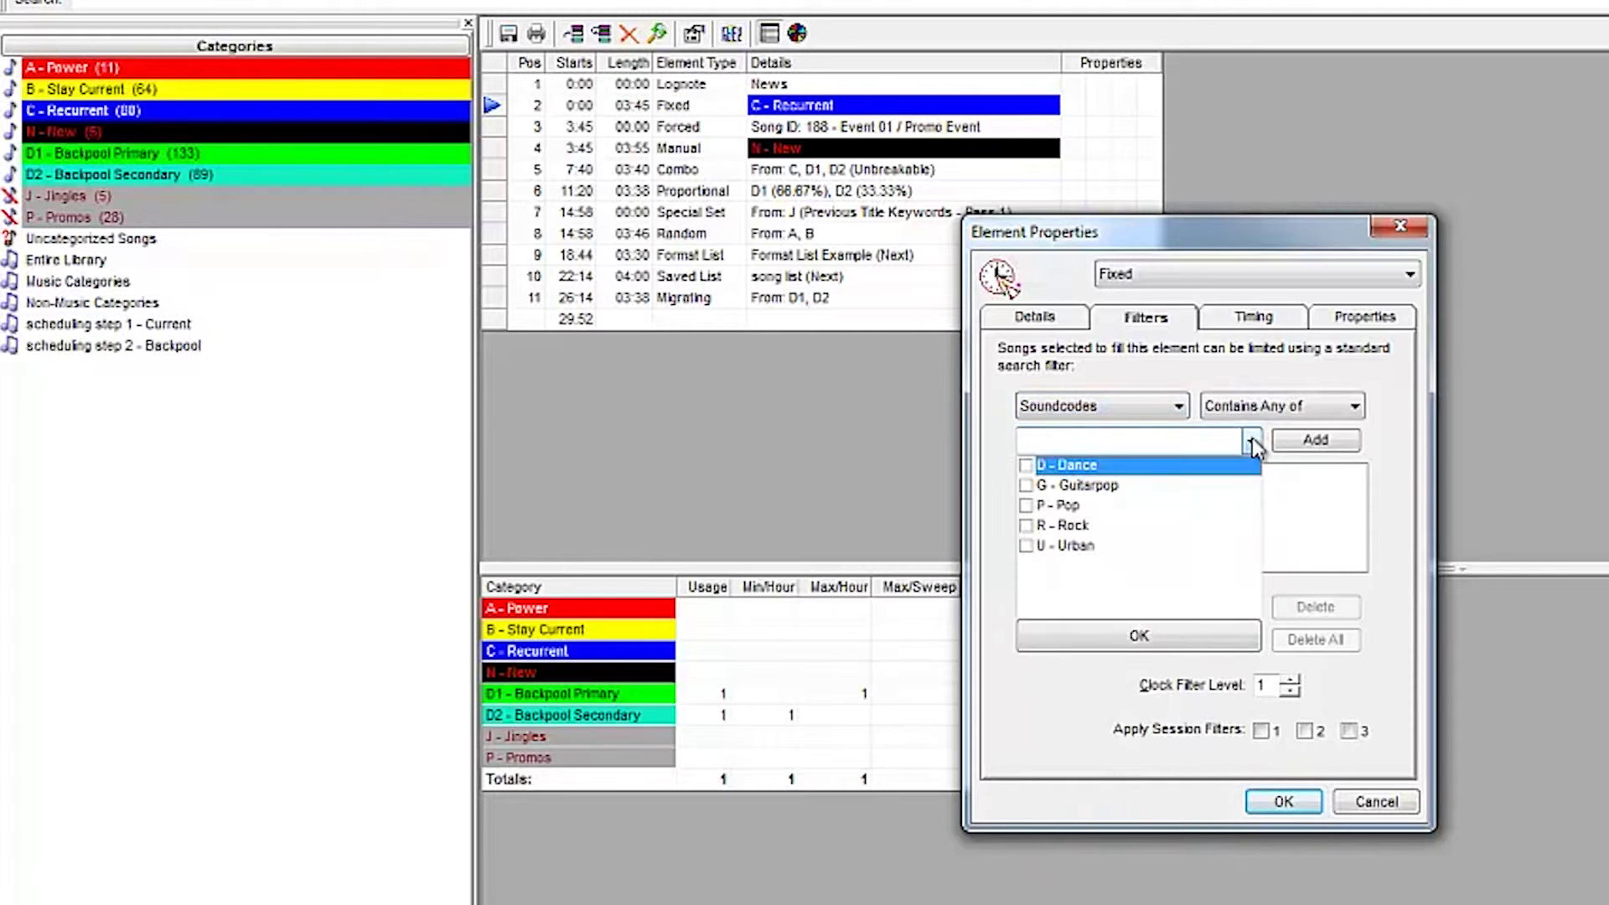
click(1026, 526)
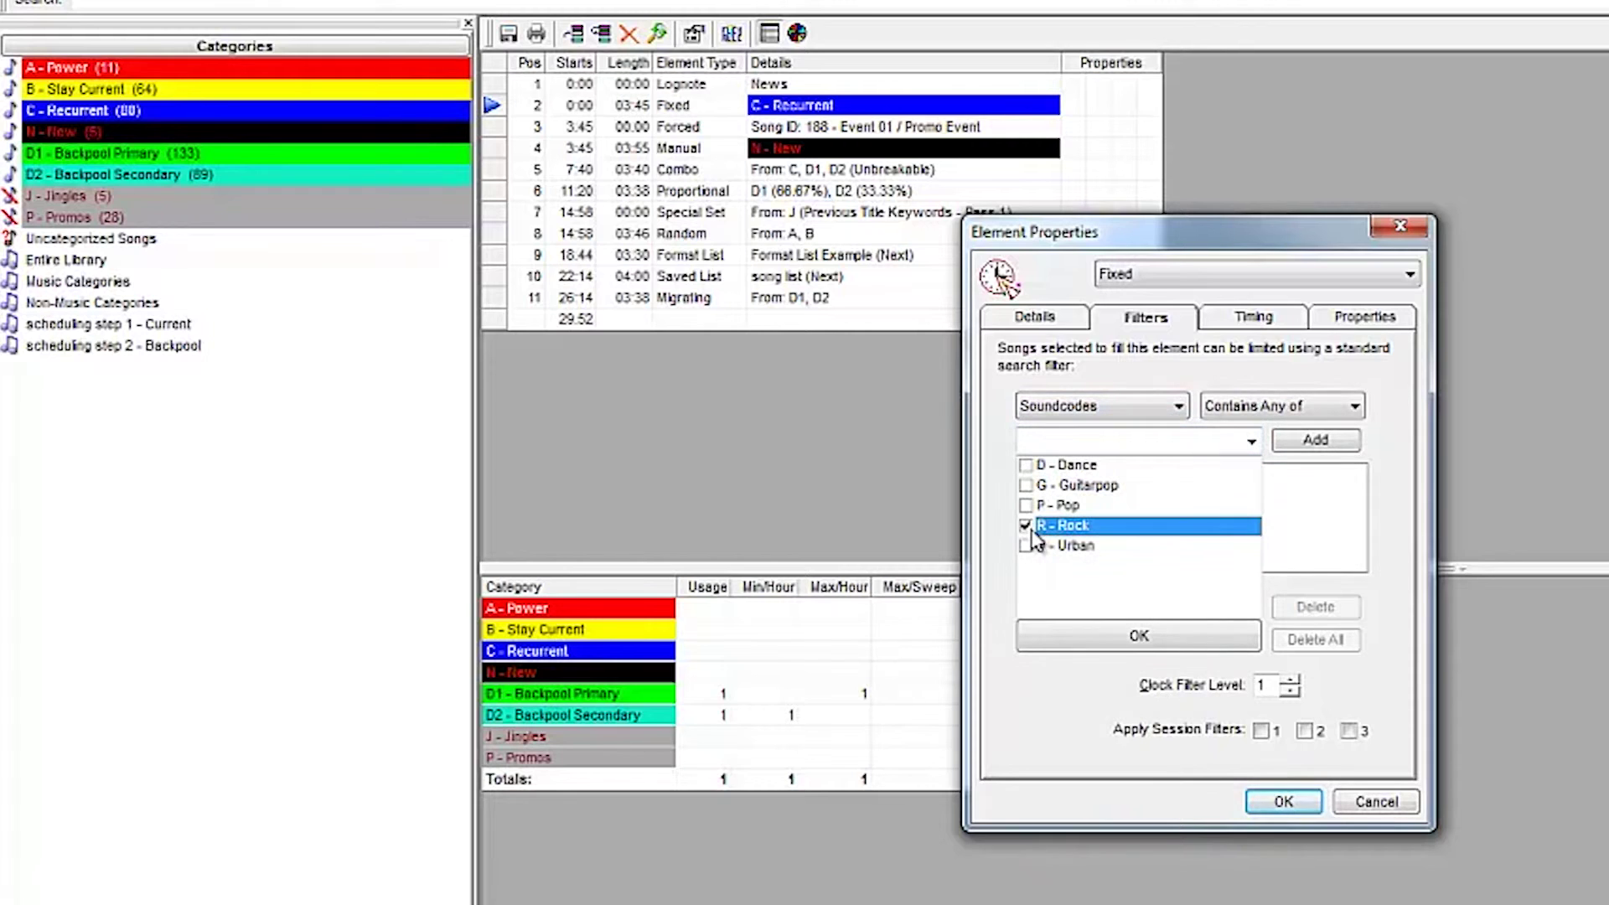
click(1079, 642)
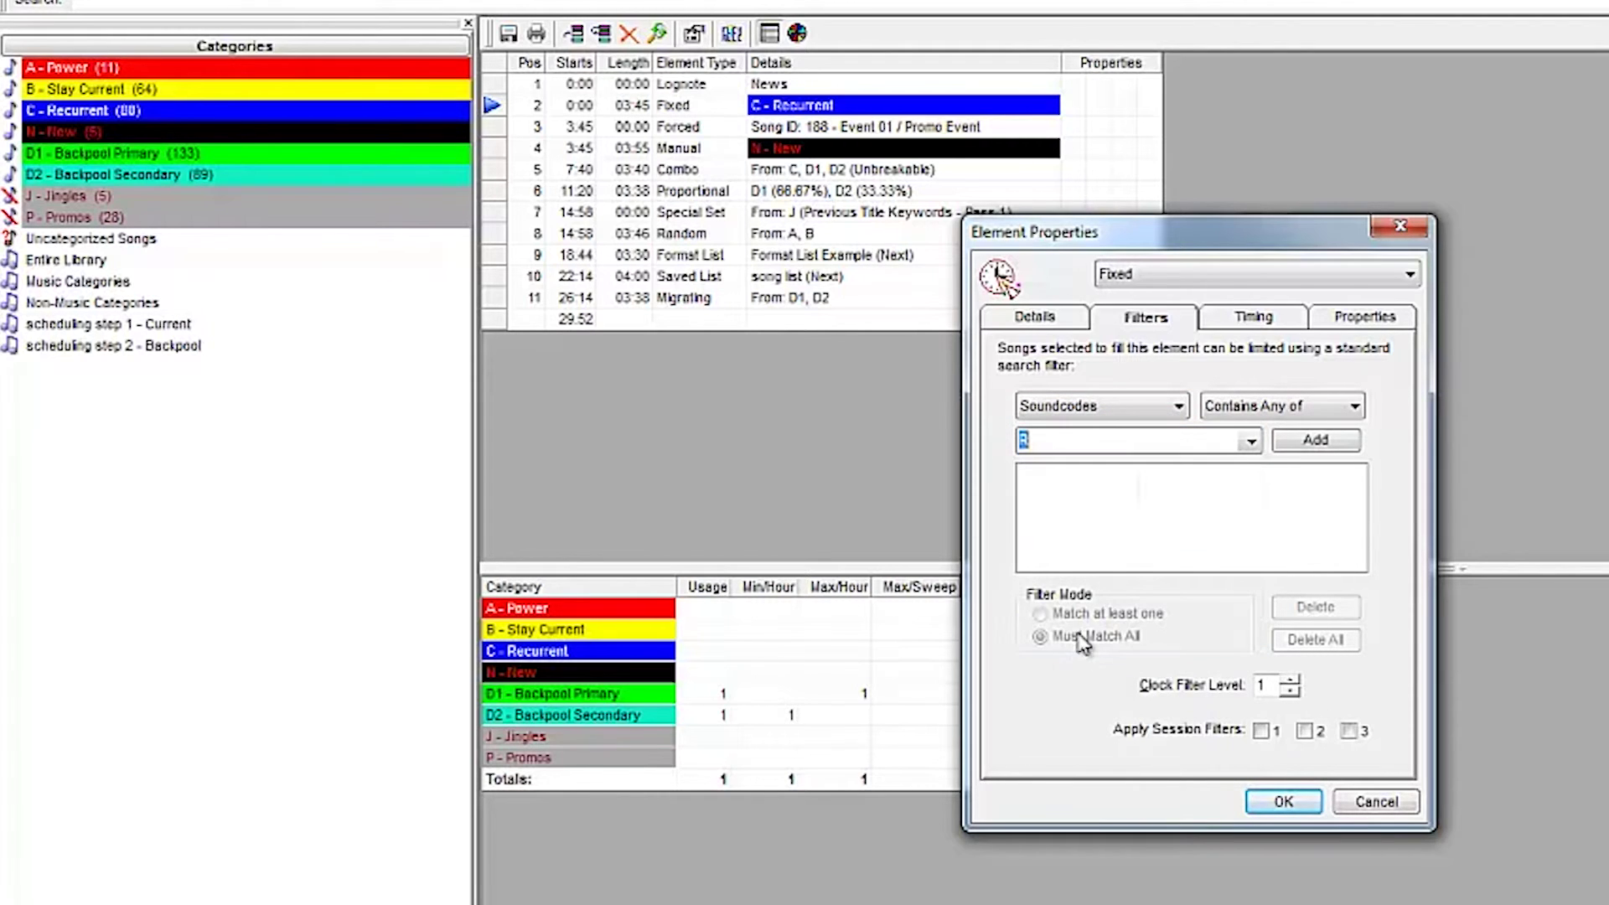
click(1287, 444)
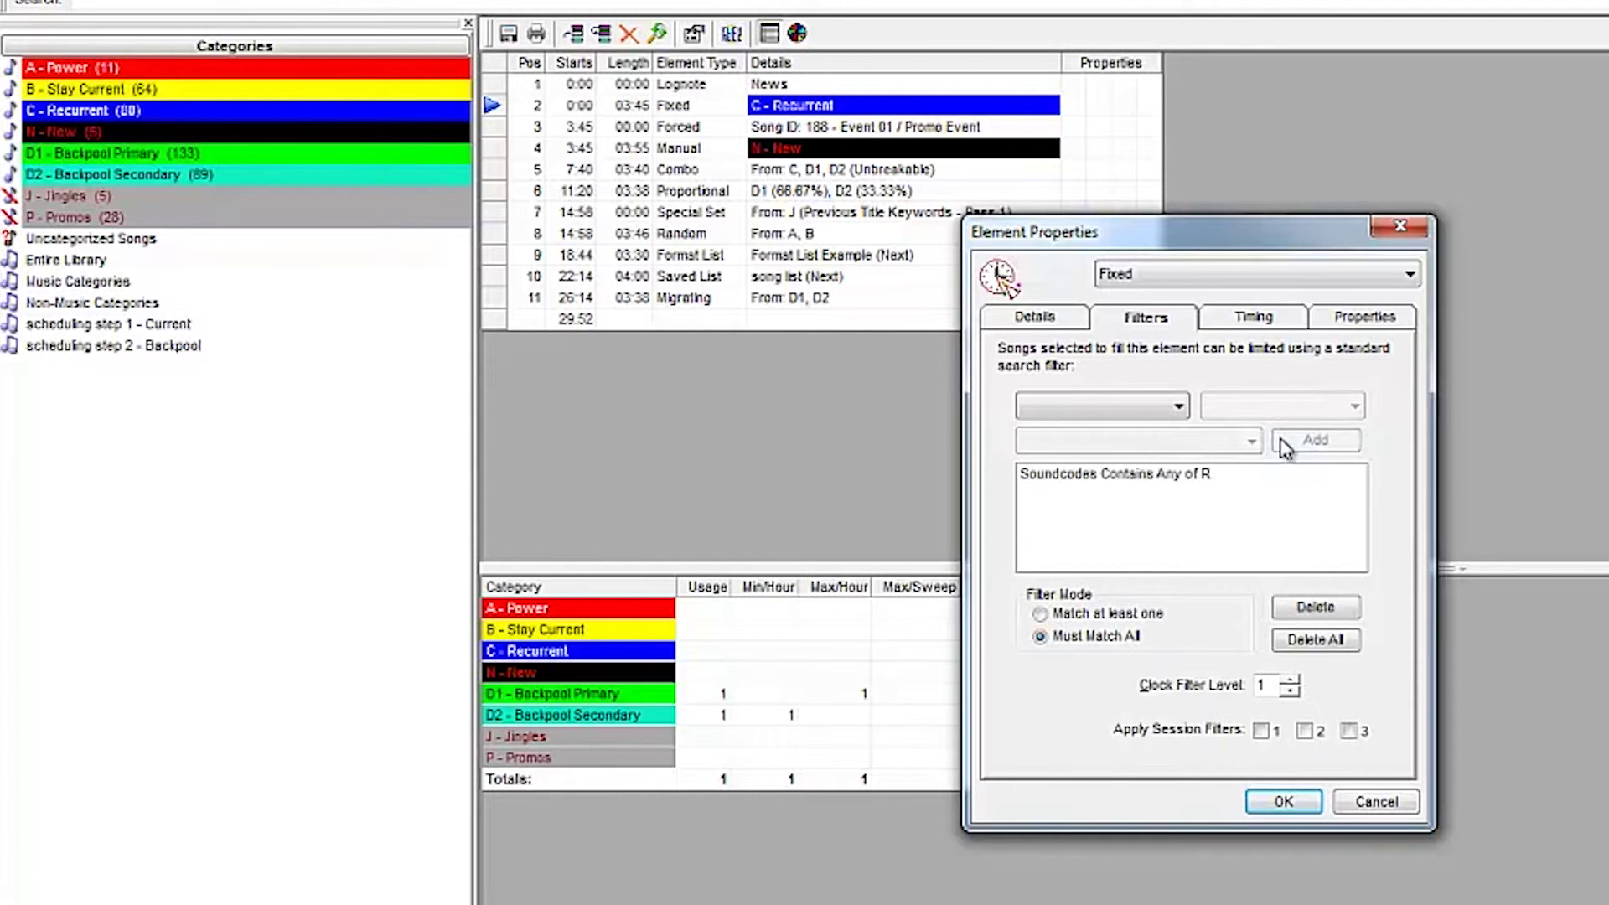
click(1274, 802)
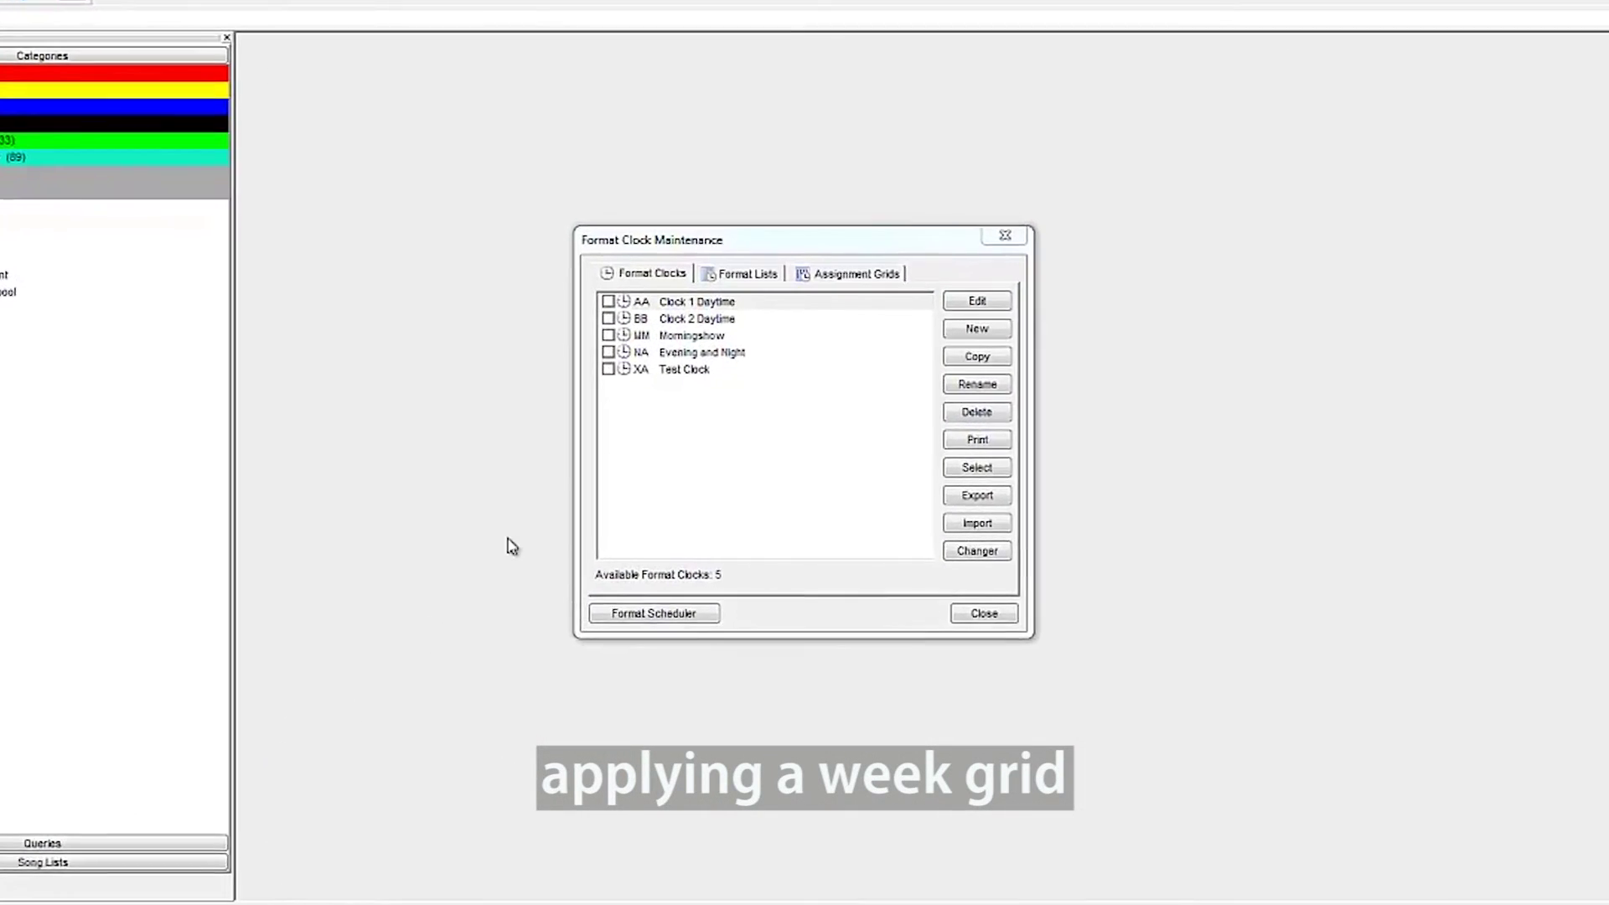
Activate the assignment grid named New in the format clock maintenance
click(834, 247)
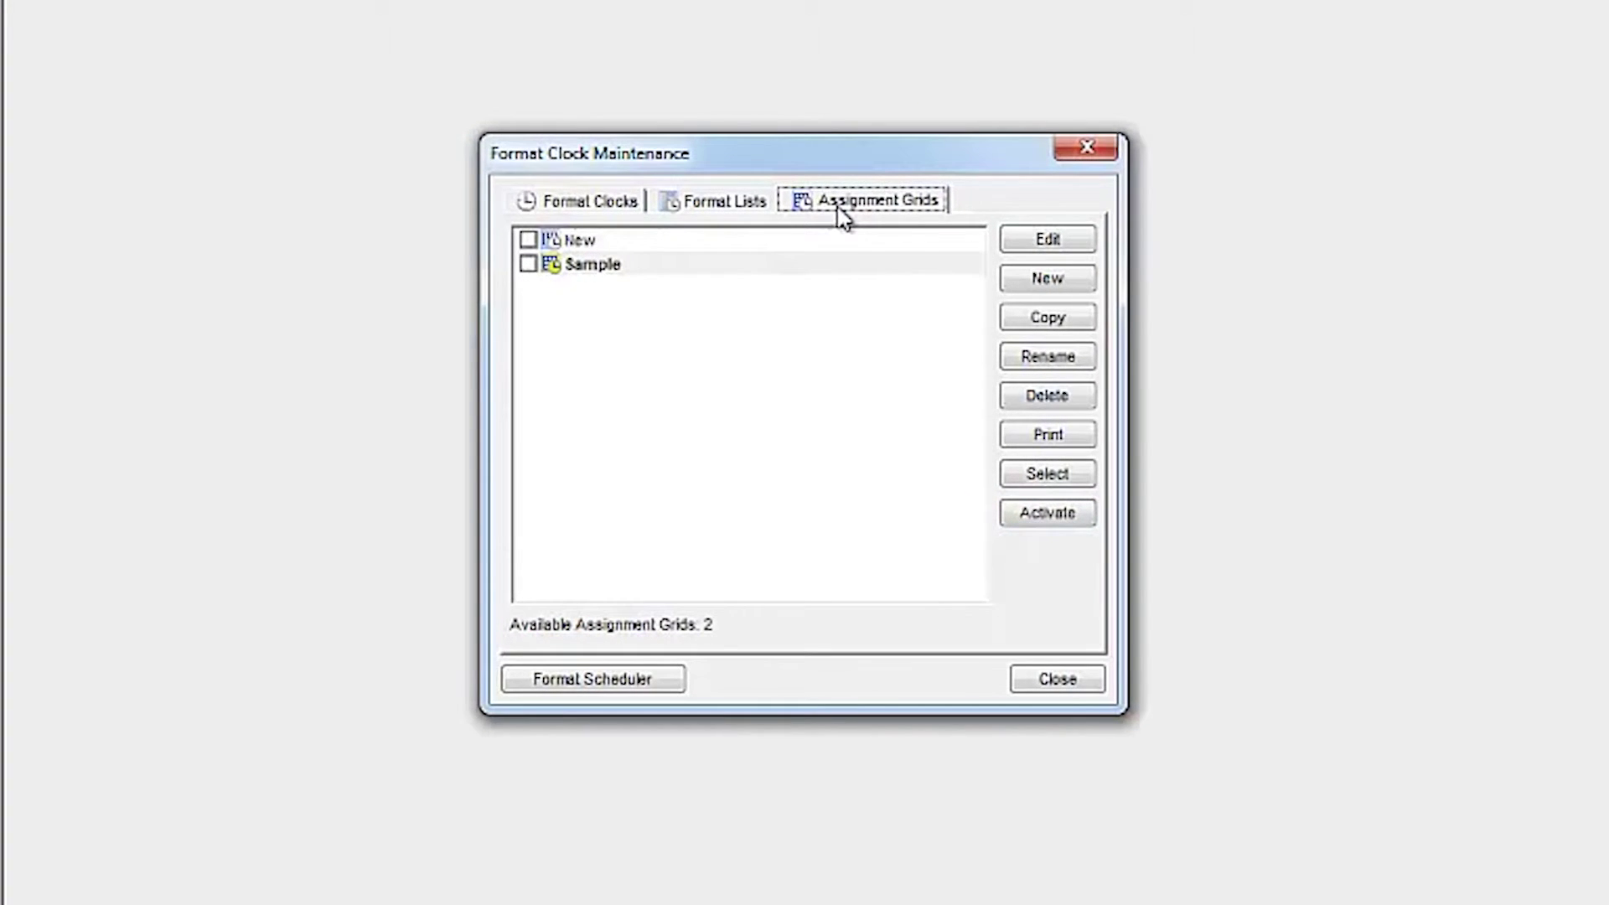
click(596, 242)
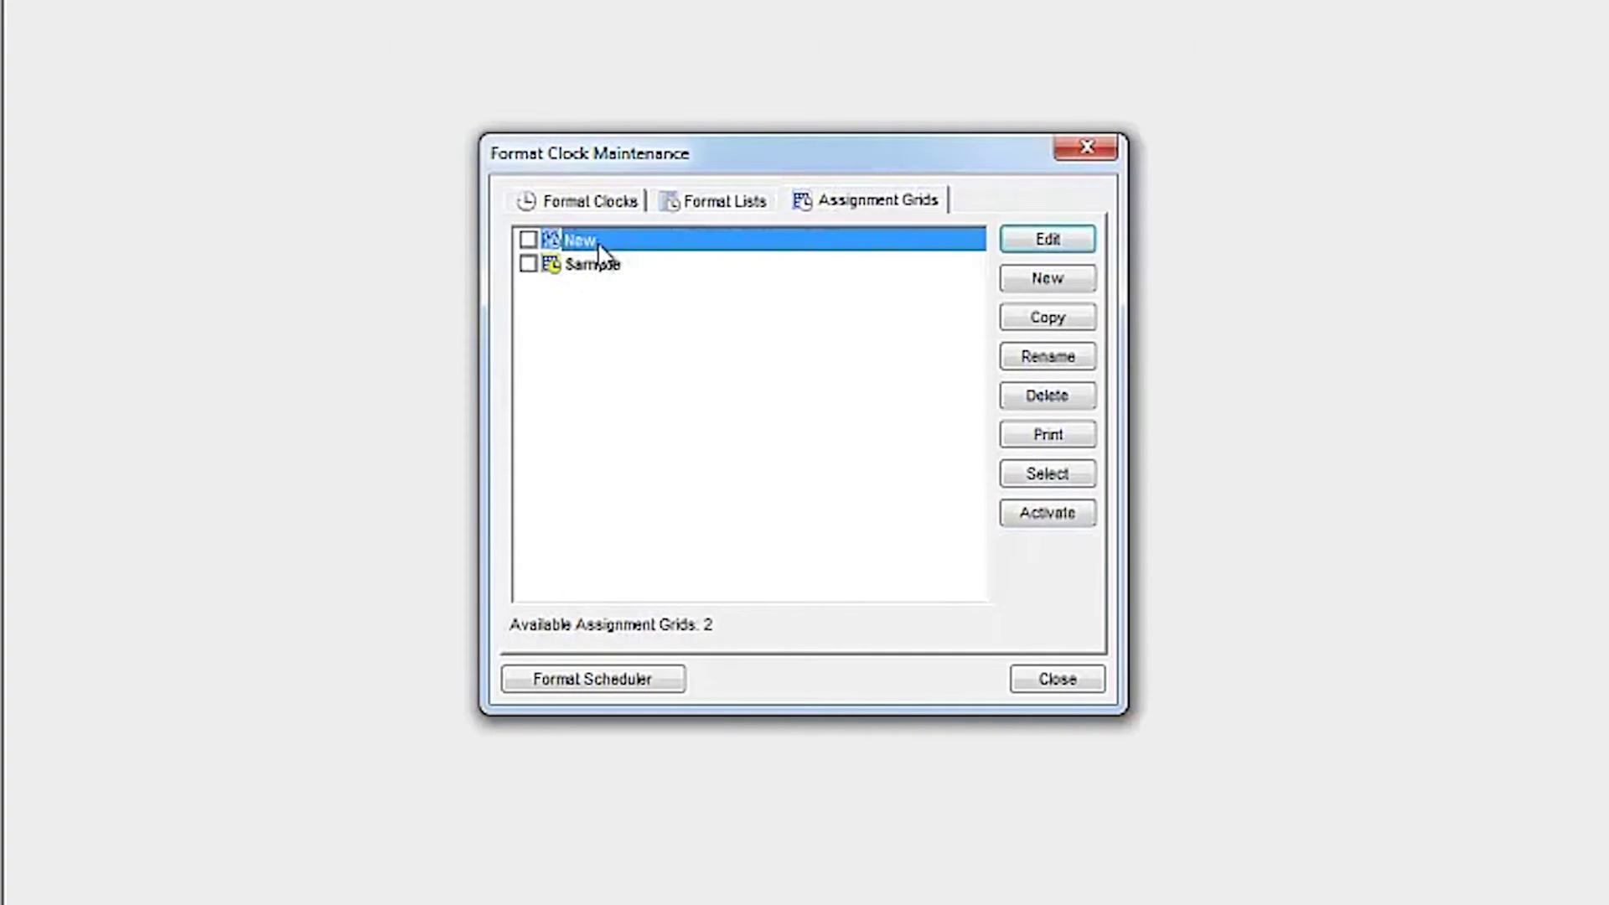
click(1047, 513)
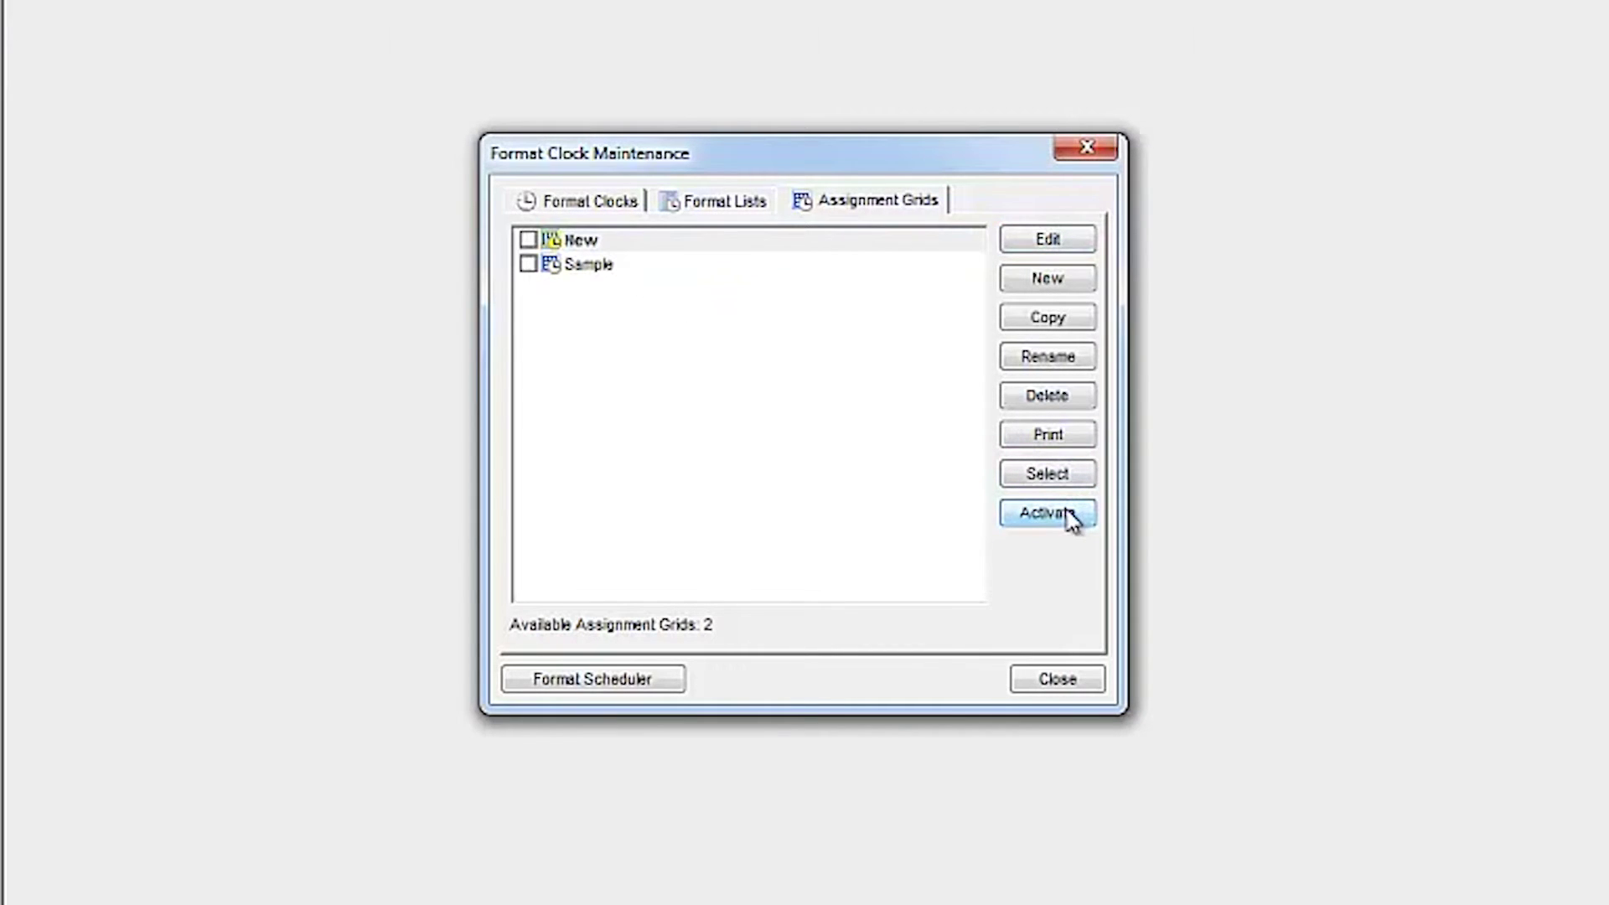